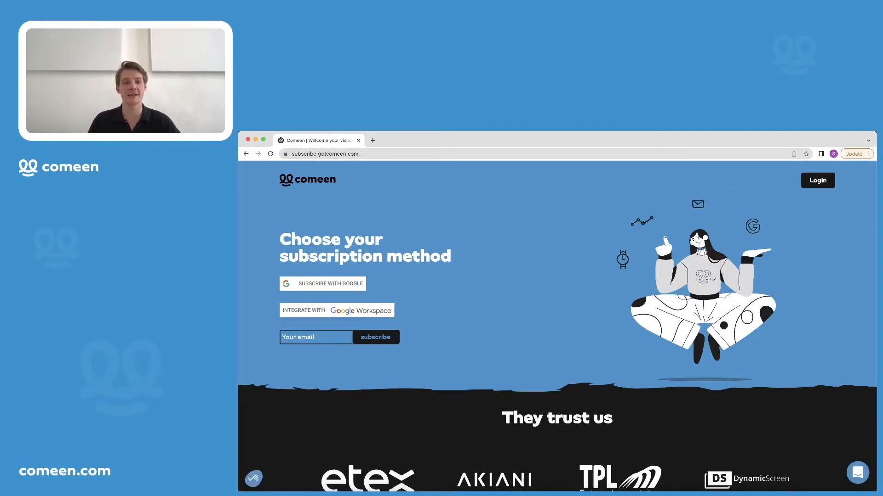
- Subscribe with the company Google account and start preparing the Nextgea space on the nextgea subdomain
{"action": "left_click", "coordinate": [332, 285]}
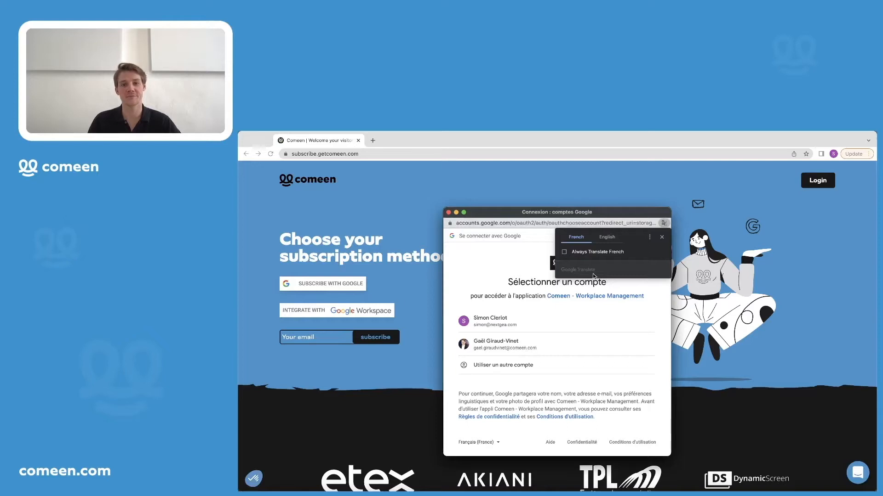
{"action": "left_click", "coordinate": [607, 237]}
{"action": "left_click", "coordinate": [525, 321]}
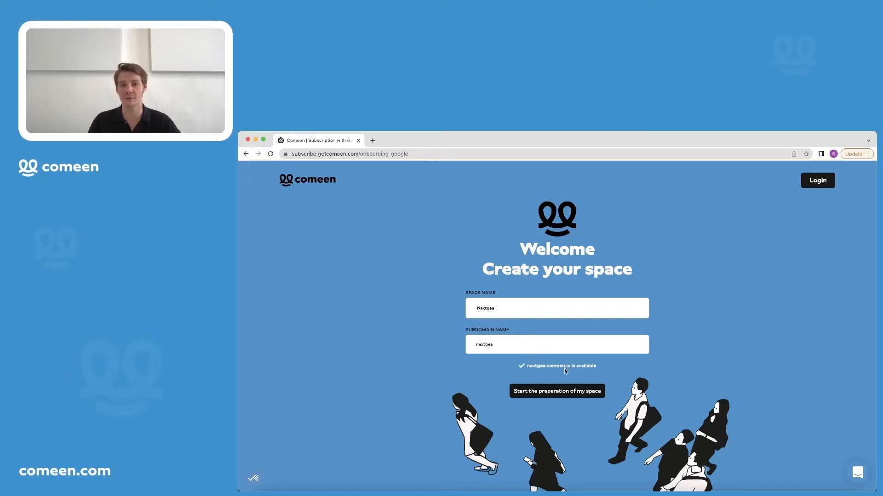
{"action": "left_click", "coordinate": [568, 398]}
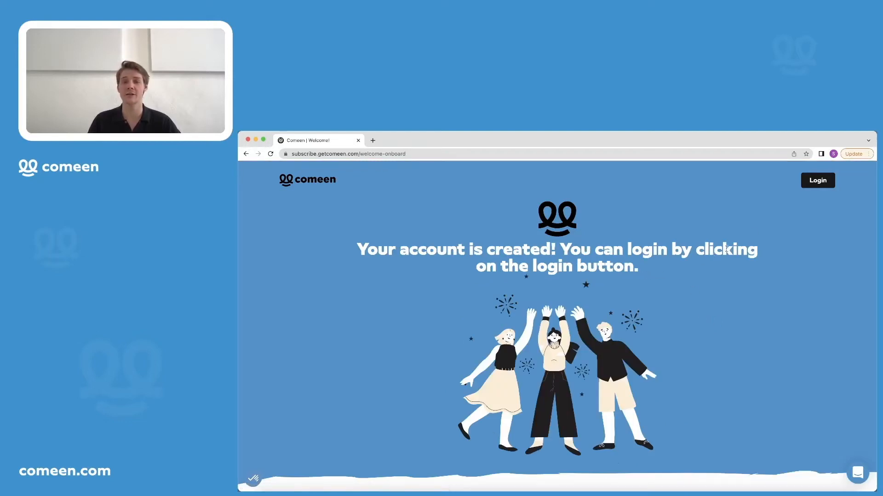
- Log in to the new space and confirm the account's email through the Confirmation instructions message in Gmail
{"action": "left_click", "coordinate": [824, 185]}
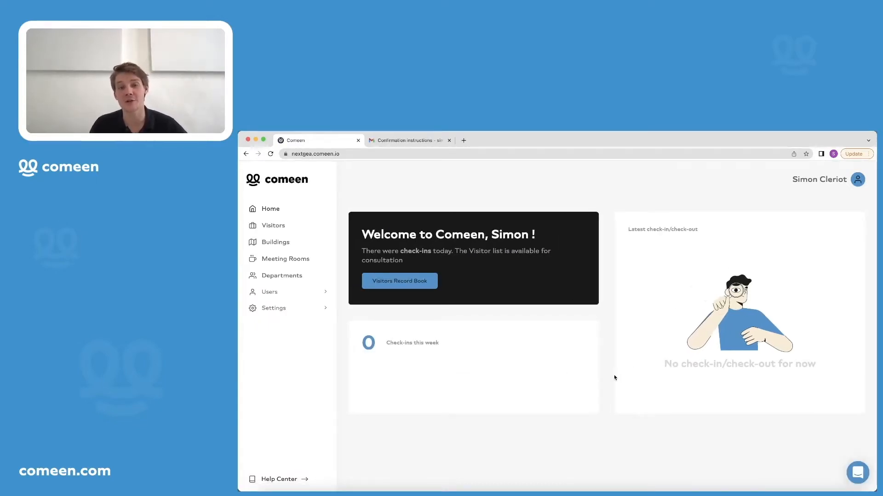
{"action": "scroll", "coordinate": [610, 376], "scroll_direction": "up", "scroll_amount": 1}
{"action": "scroll", "coordinate": [609, 376], "scroll_direction": "up", "scroll_amount": 1}
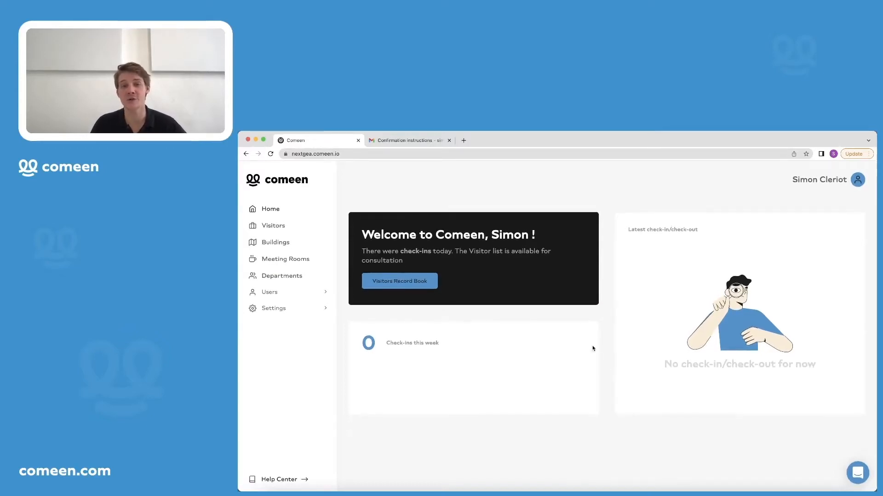
{"action": "left_click", "coordinate": [383, 141]}
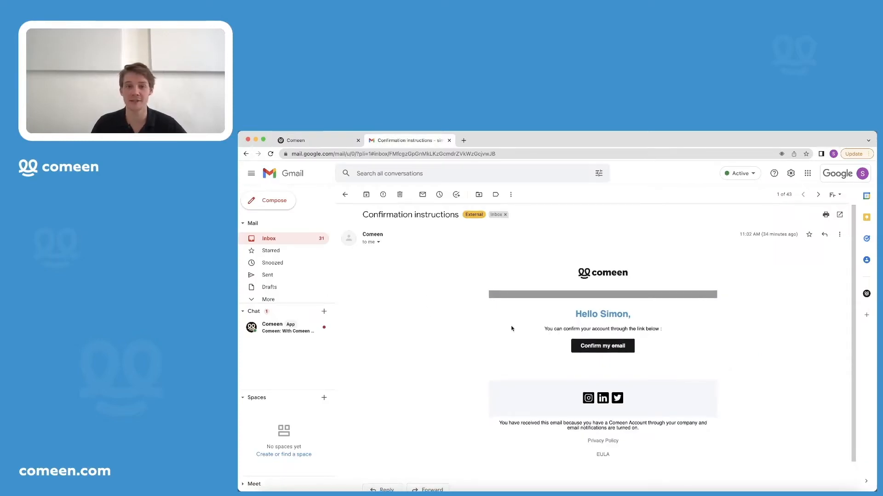
{"action": "left_click", "coordinate": [622, 349]}
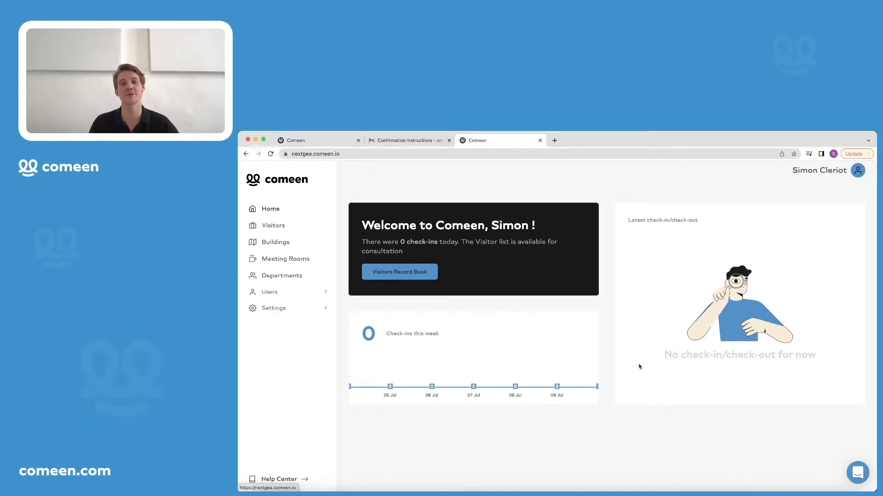
- Try to manage the Google Workspace buildings and go from there to the integration settings
{"action": "left_click", "coordinate": [277, 251]}
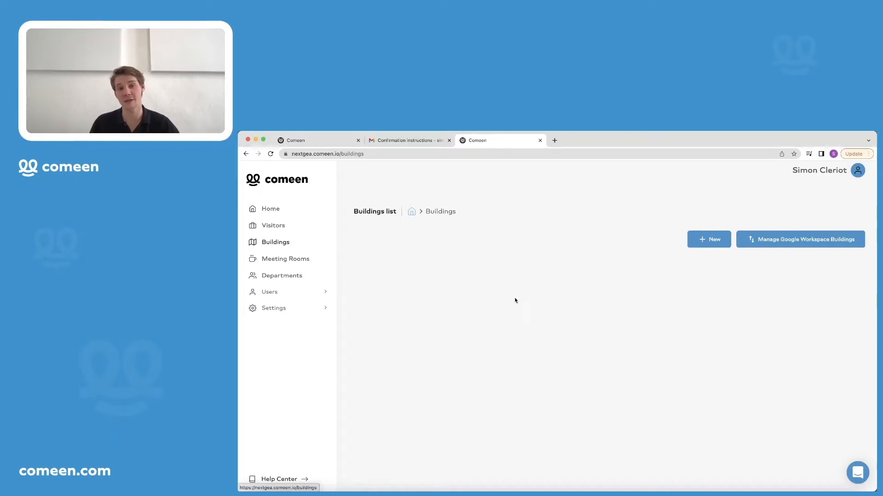
{"action": "left_click", "coordinate": [825, 244]}
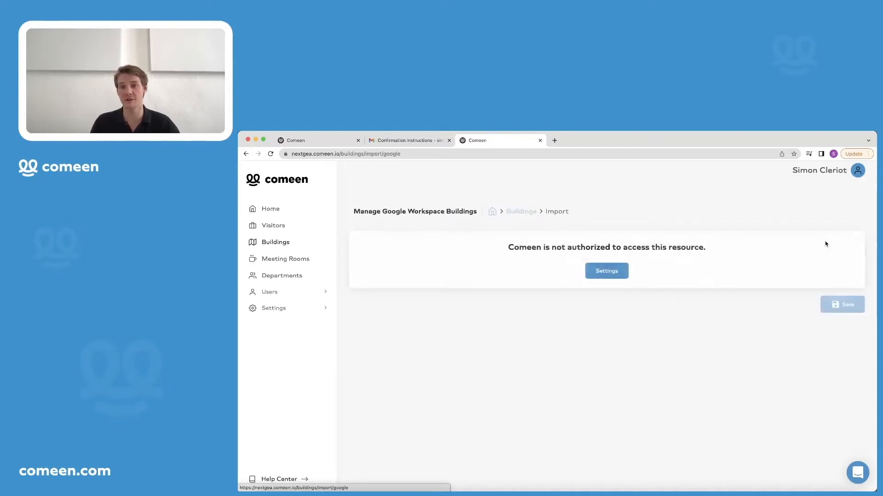
{"action": "left_click", "coordinate": [610, 274]}
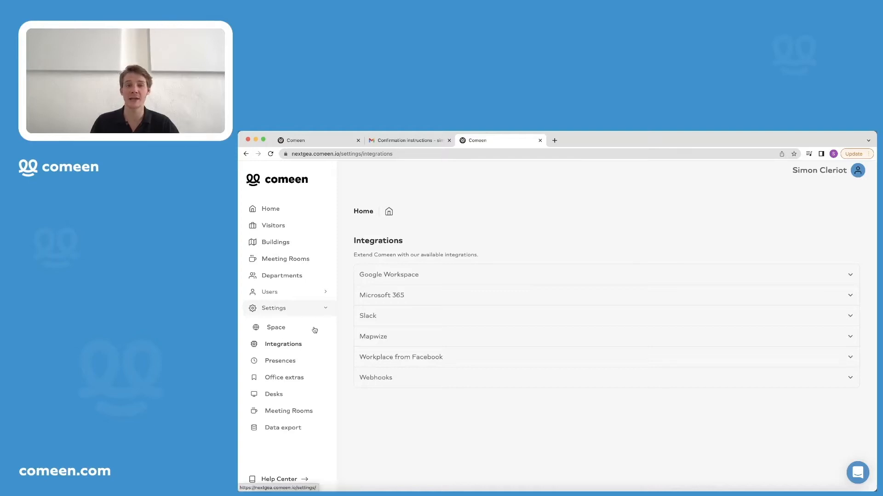
- Authorize Buildings & Meeting Rooms synchronisation from Google Admin console with the company Google account
{"action": "left_click", "coordinate": [396, 276]}
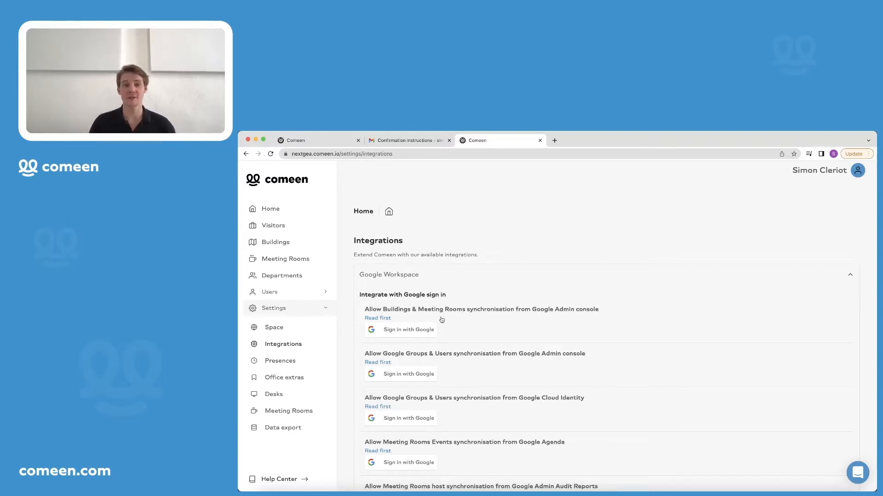
{"action": "left_click", "coordinate": [412, 330]}
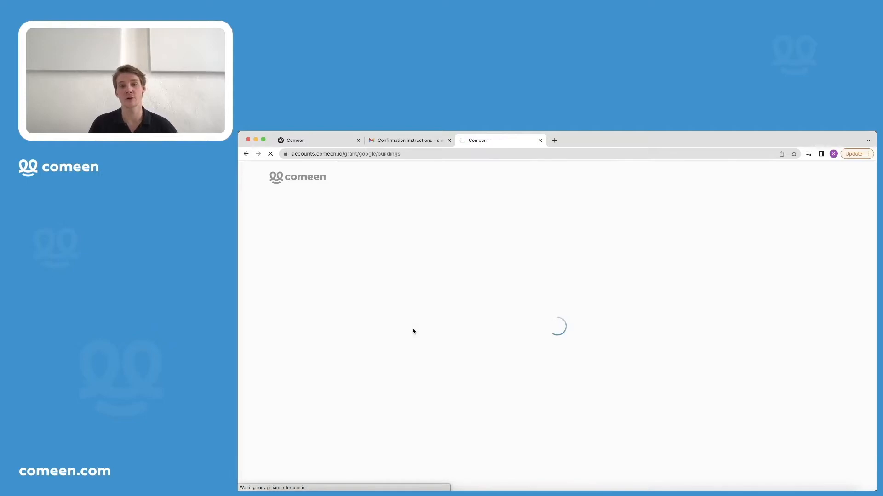
{"action": "left_click", "coordinate": [732, 169]}
{"action": "left_click", "coordinate": [561, 345]}
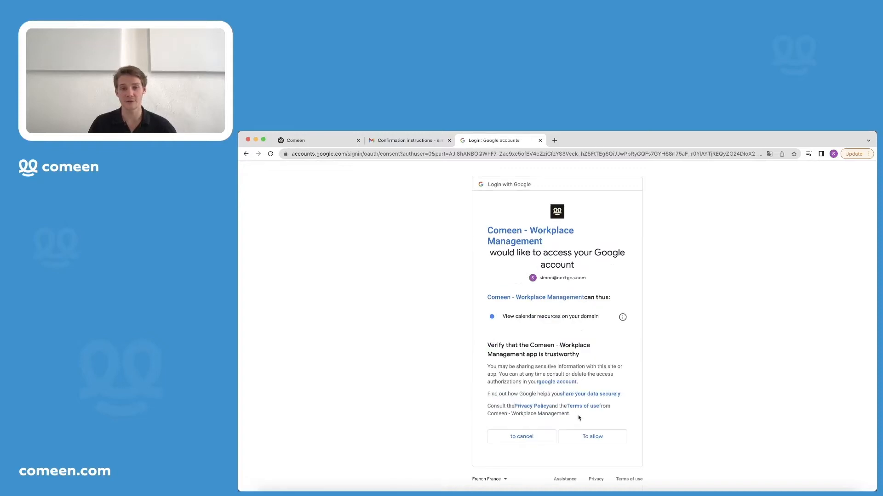
{"action": "left_click", "coordinate": [582, 436]}
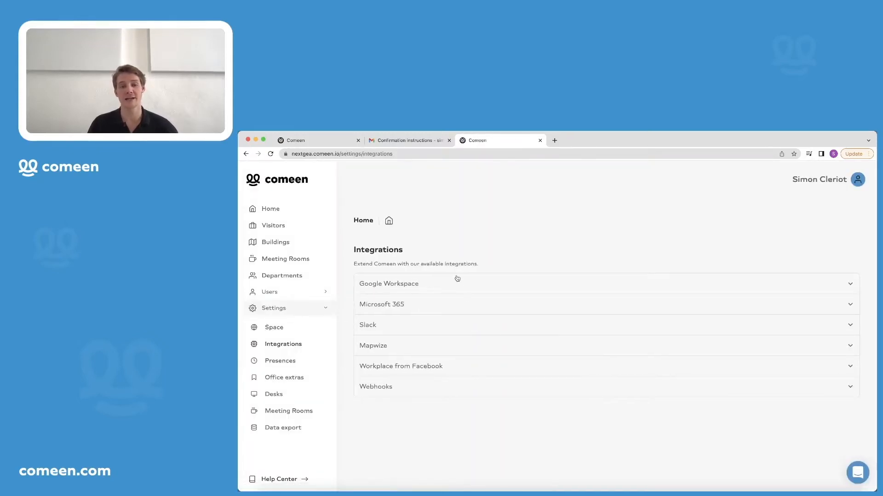
- Authorize Google Groups & Users synchronisation from Google Admin console with the company Google account
{"action": "left_click", "coordinate": [450, 282]}
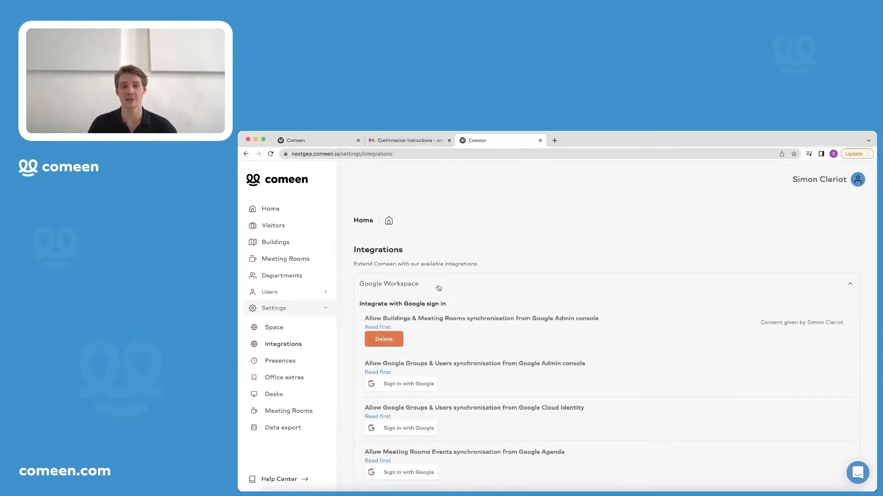
{"action": "left_click", "coordinate": [409, 385]}
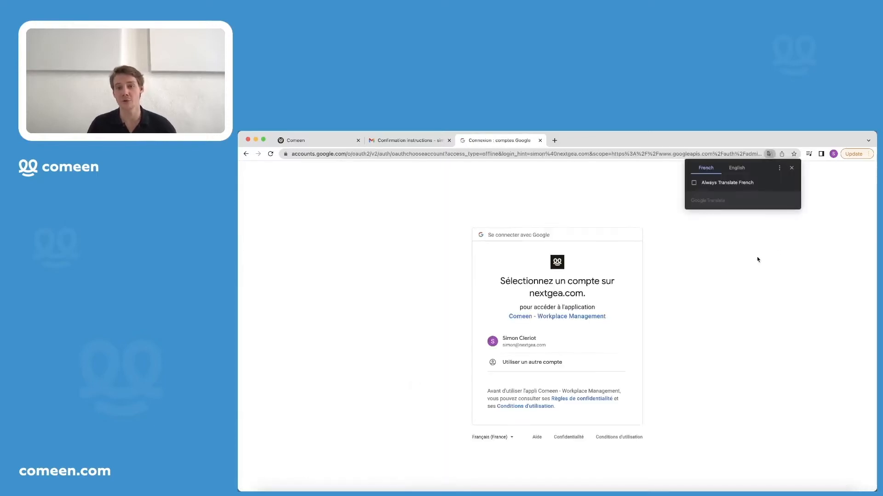
{"action": "left_click", "coordinate": [736, 168]}
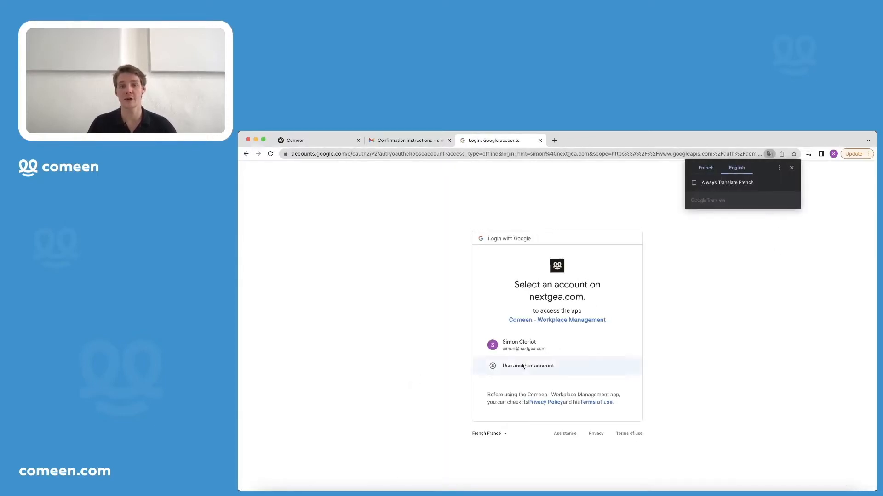
{"action": "left_click", "coordinate": [531, 352]}
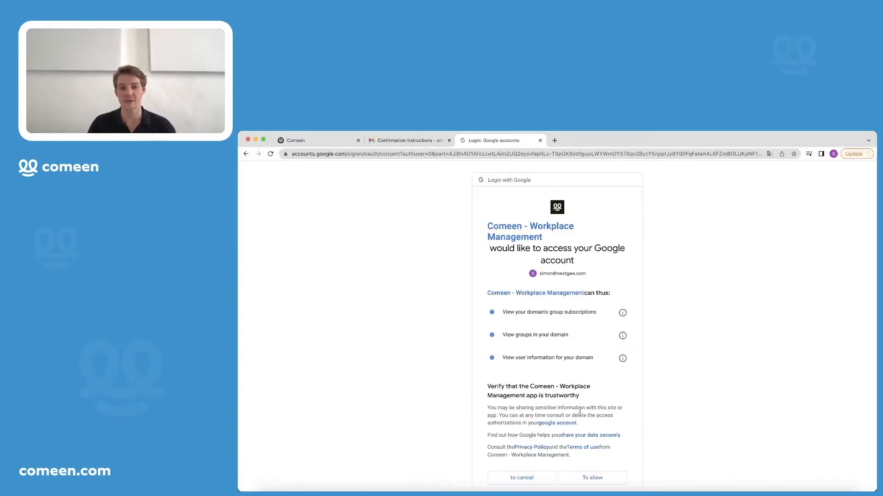
{"action": "left_click", "coordinate": [602, 478]}
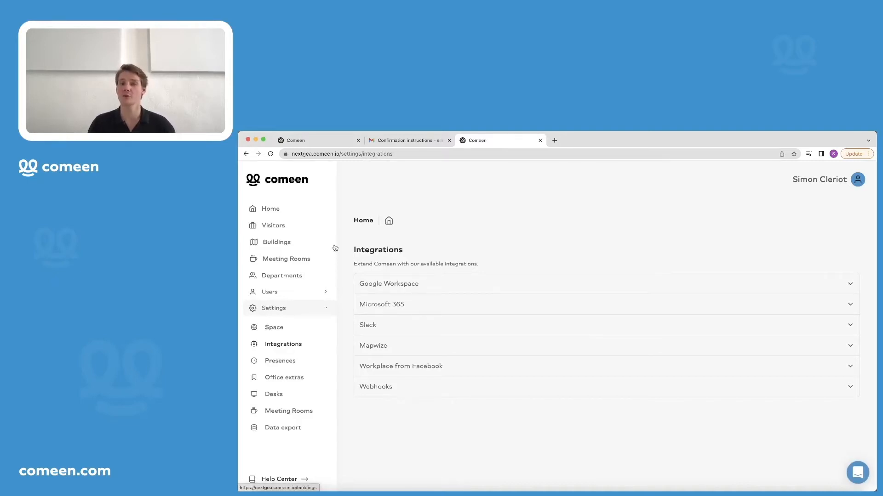
- Import the France - Bordeaux office and France - Head. Quarter buildings from Google Workspace and confirm the synchronisation
{"action": "left_click", "coordinate": [273, 244]}
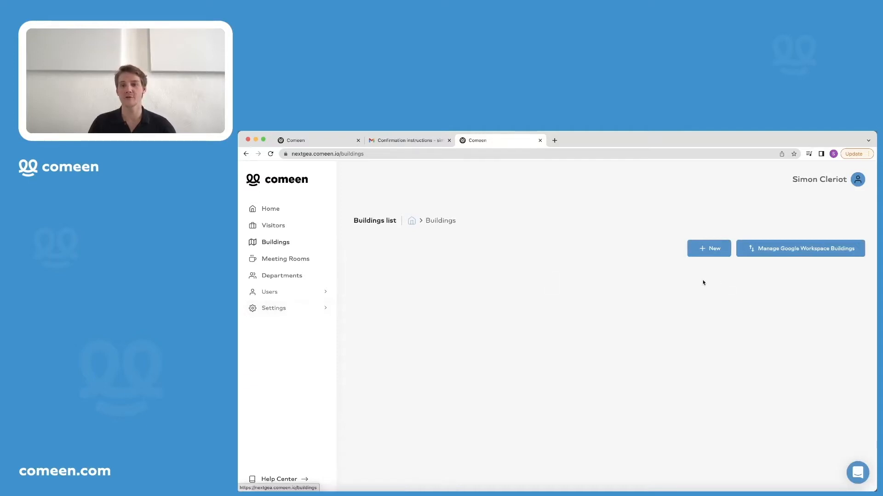
{"action": "left_click", "coordinate": [800, 255]}
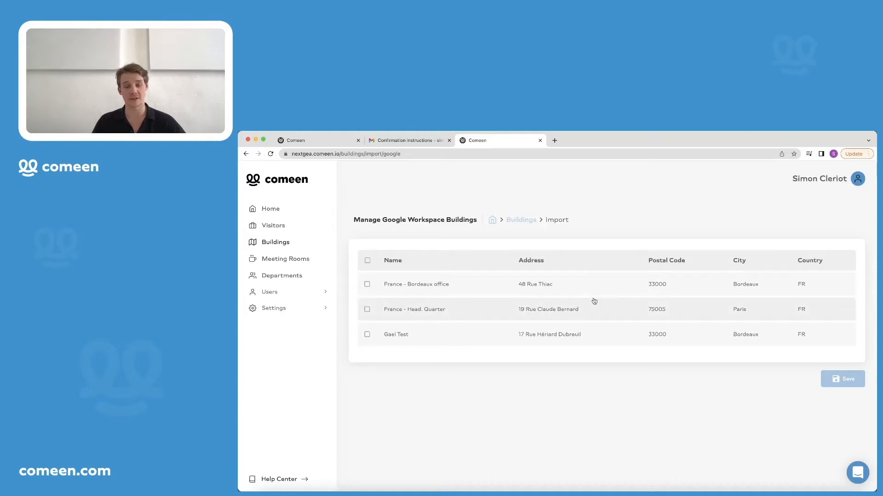
{"action": "left_click", "coordinate": [367, 285]}
{"action": "left_click", "coordinate": [367, 310]}
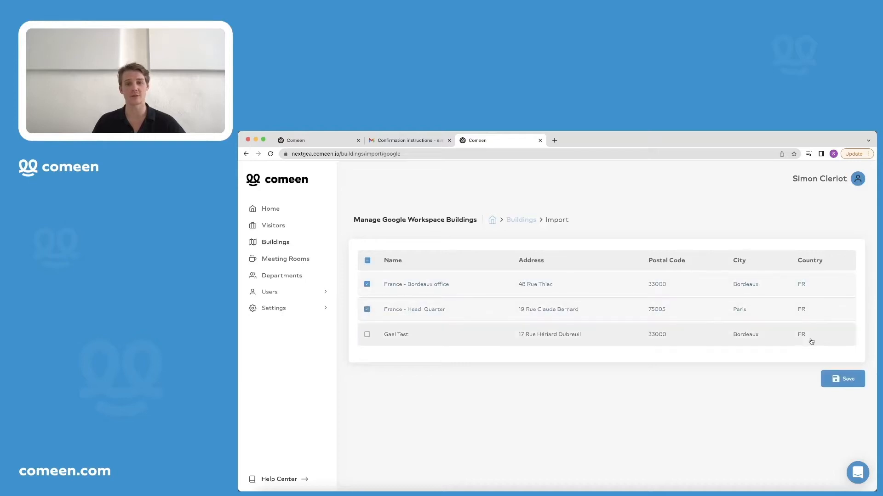
{"action": "left_click", "coordinate": [845, 381]}
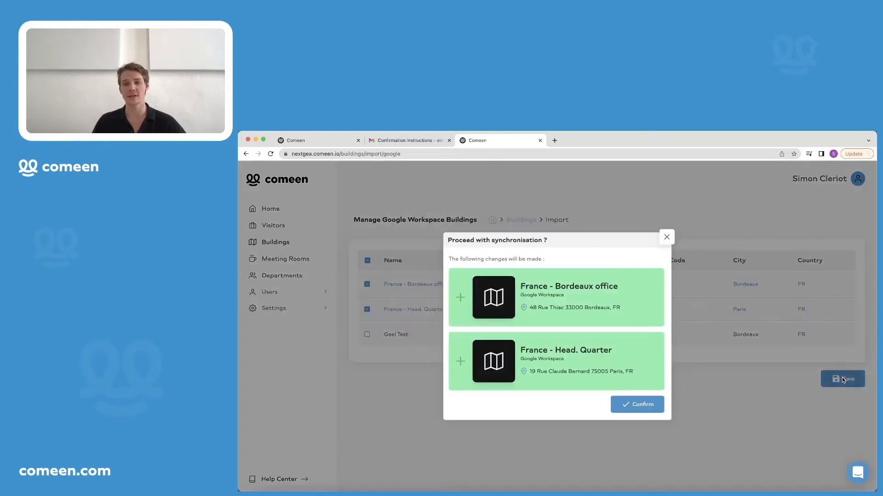
{"action": "left_click", "coordinate": [646, 406]}
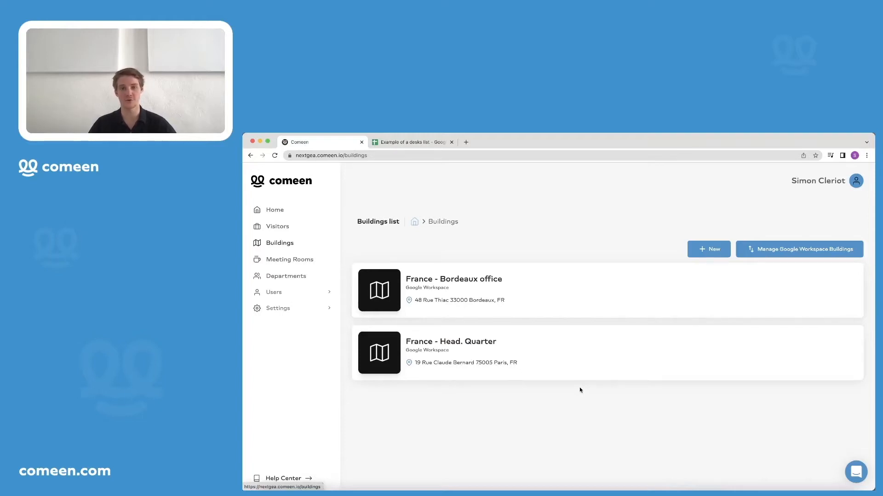
- Open the France - Bordeaux office building for editing and set its total capacity to 150
{"action": "left_click", "coordinate": [542, 288]}
{"action": "scroll", "coordinate": [585, 346], "scroll_direction": "down", "scroll_amount": 2}
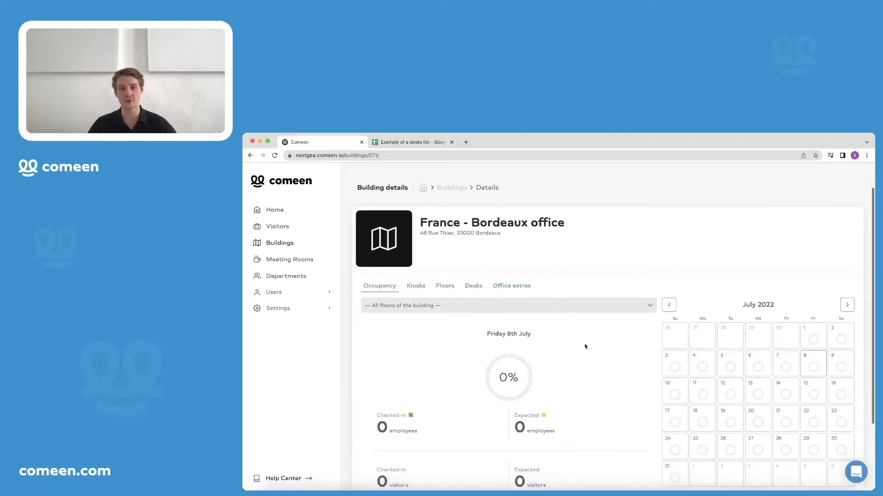
{"action": "scroll", "coordinate": [584, 347], "scroll_direction": "down", "scroll_amount": 3}
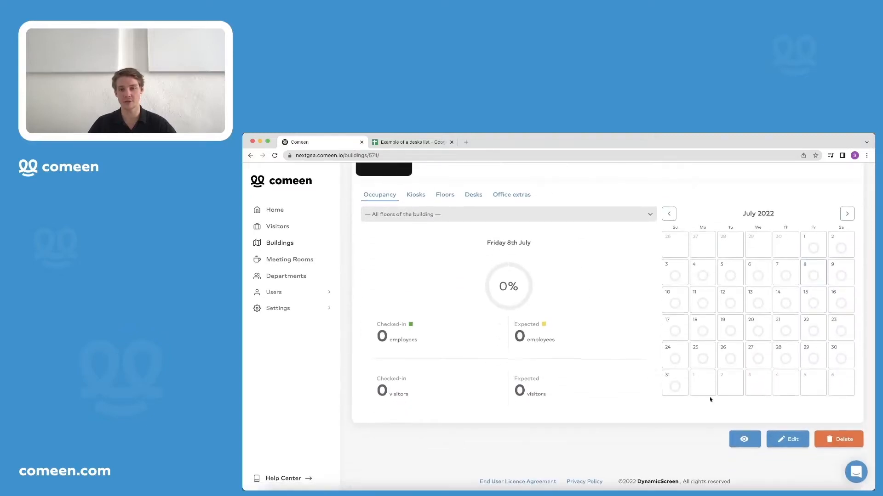
{"action": "left_click", "coordinate": [788, 437]}
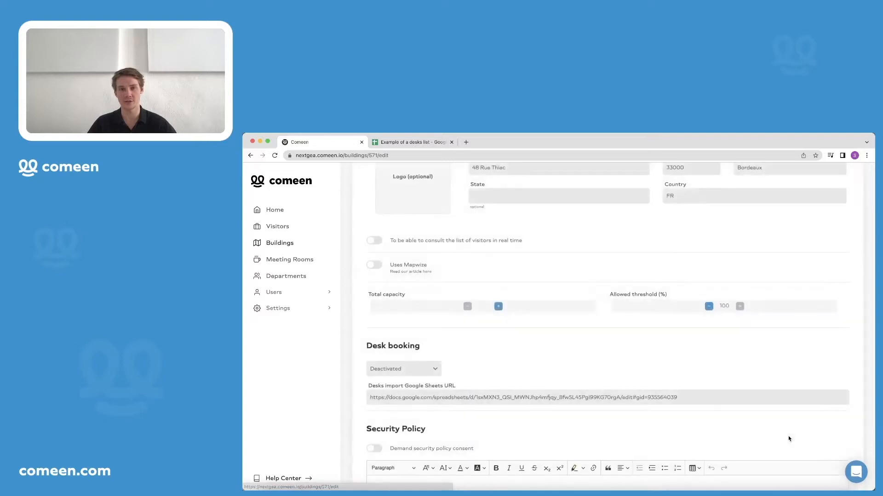
{"action": "scroll", "coordinate": [517, 308], "scroll_direction": "down", "scroll_amount": 1}
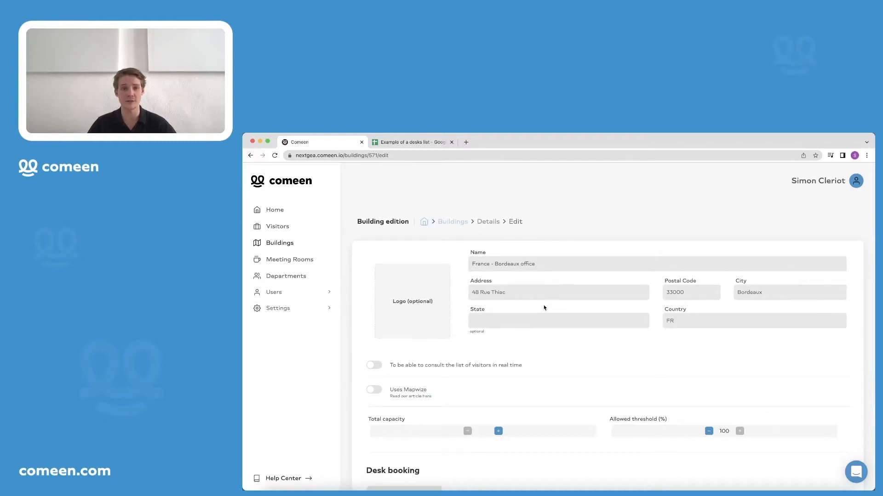
{"action": "scroll", "coordinate": [543, 307], "scroll_direction": "down", "scroll_amount": 4}
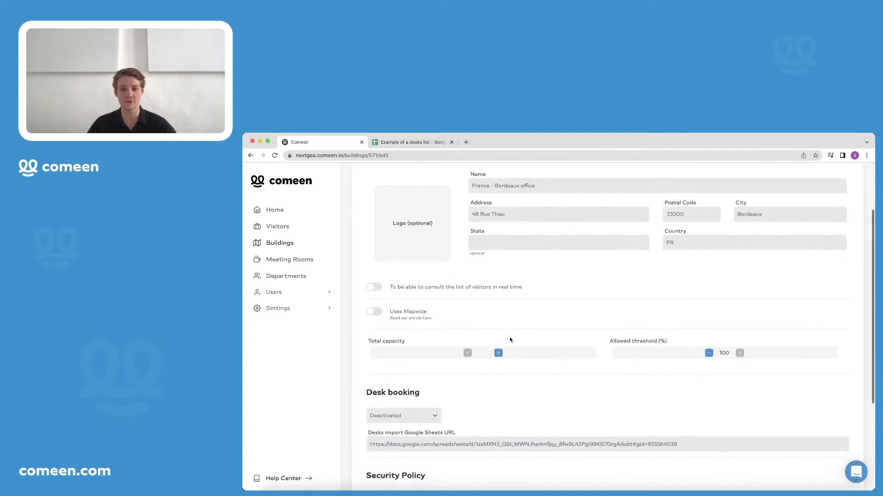
{"action": "left_click", "coordinate": [483, 352]}
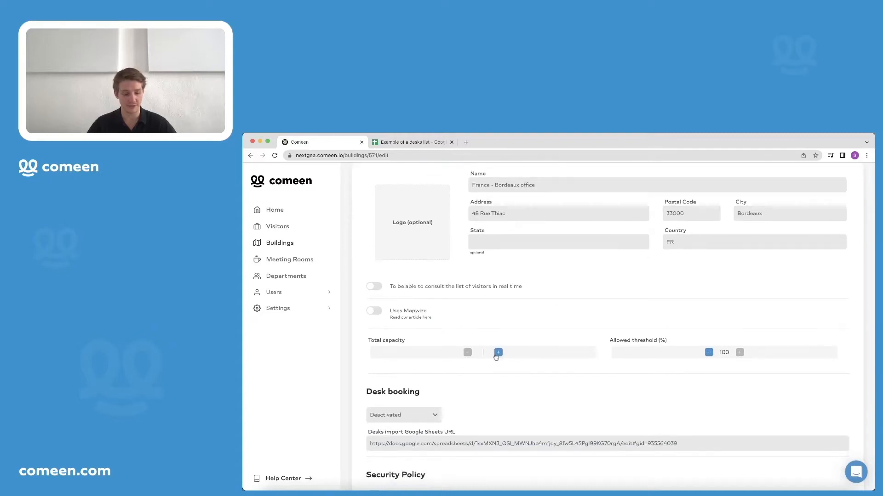
{"action": "type", "text": "150"}
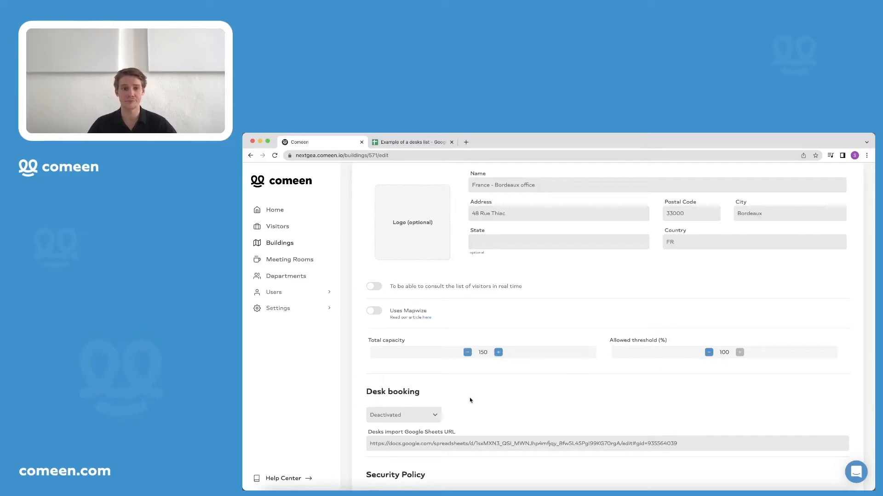
- Set desk booking to Activated for the Bordeaux office and save the building
{"action": "left_click", "coordinate": [435, 415]}
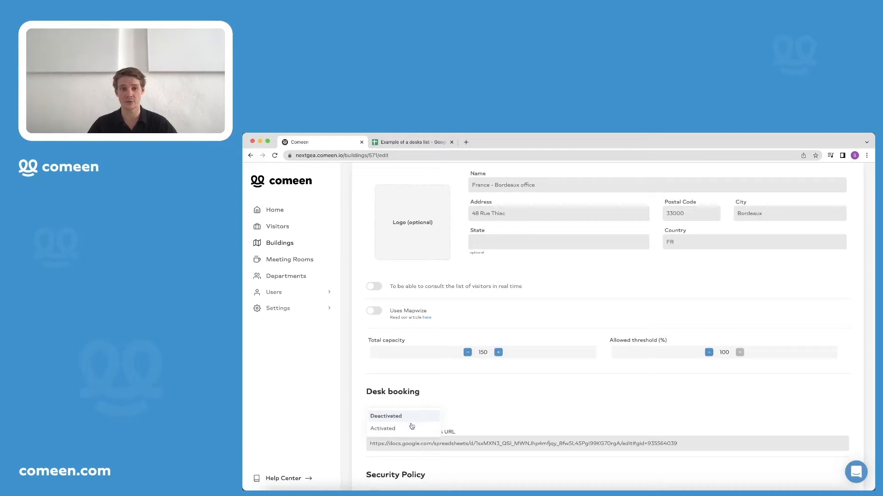
{"action": "left_click", "coordinate": [408, 429]}
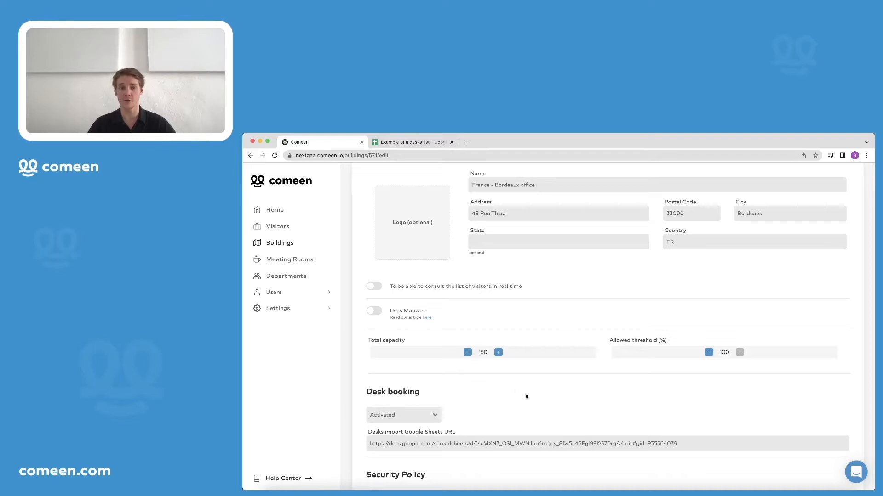
{"action": "scroll", "coordinate": [536, 400], "scroll_direction": "down", "scroll_amount": 3}
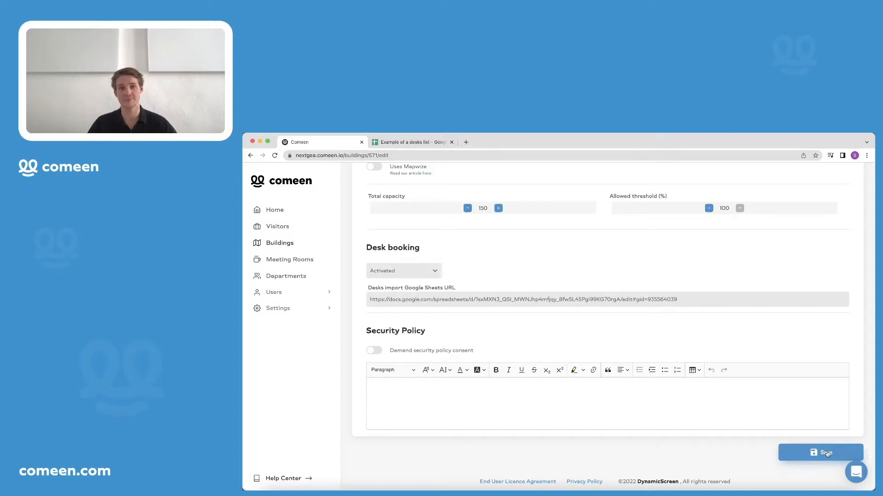
{"action": "left_click", "coordinate": [826, 454]}
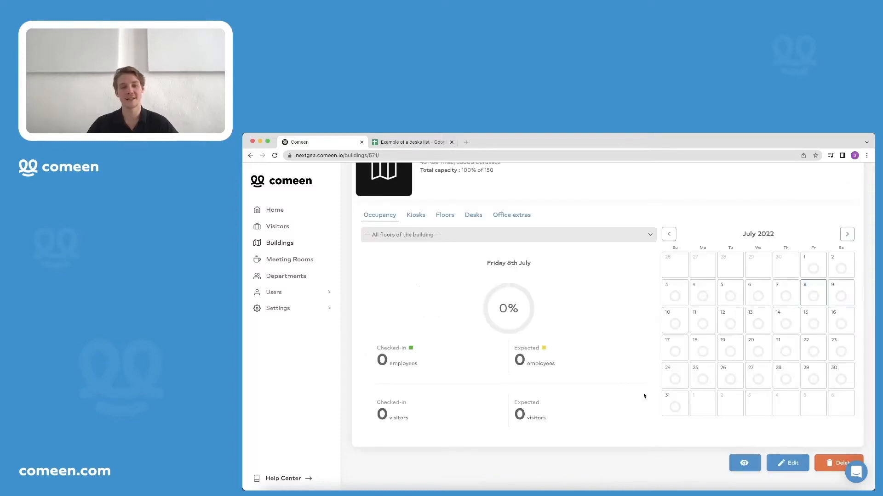
- Create a floor named 1st floor in the Bordeaux office with total capacity 50 and desk booking set to Activated
{"action": "left_click", "coordinate": [445, 215]}
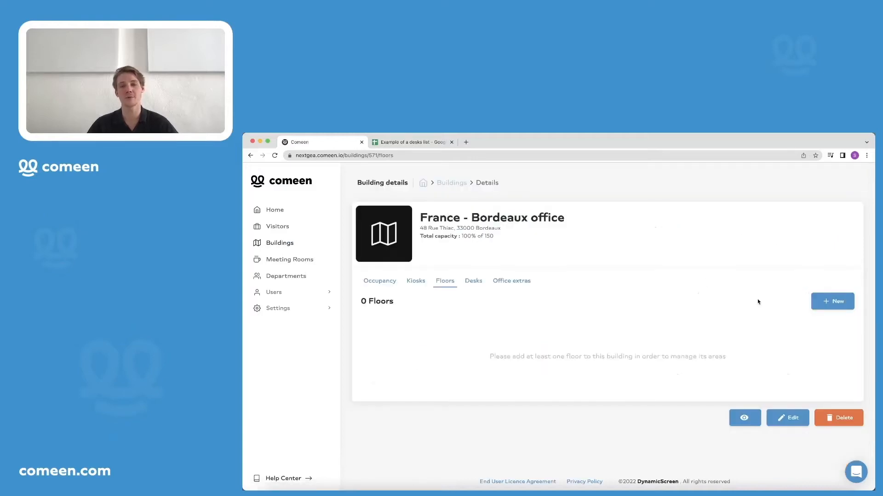
{"action": "left_click", "coordinate": [827, 303]}
{"action": "left_click", "coordinate": [561, 290]}
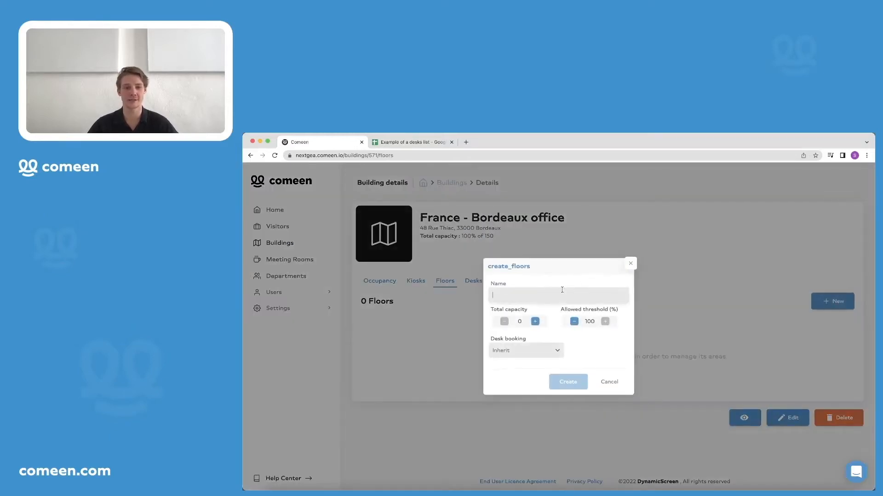
{"action": "type", "text": "1st floor"}
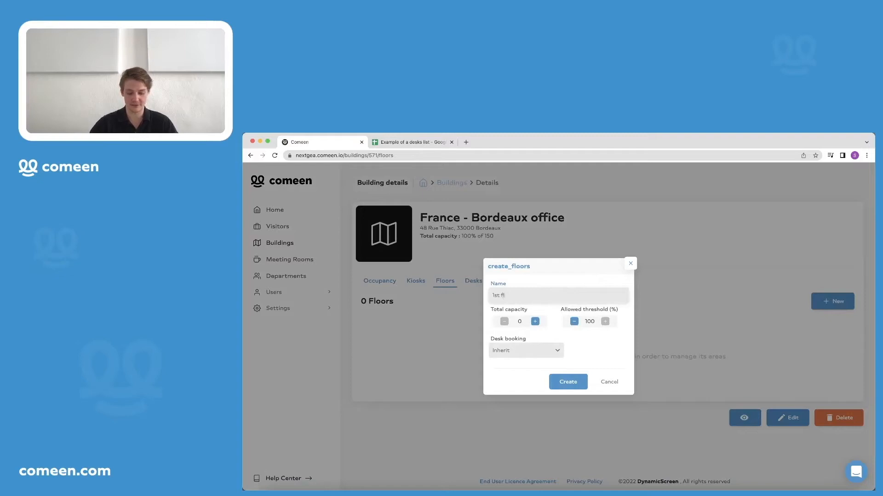
{"action": "left_click", "coordinate": [523, 321]}
{"action": "key", "text": "BackSpace"}
{"action": "type", "text": "50"}
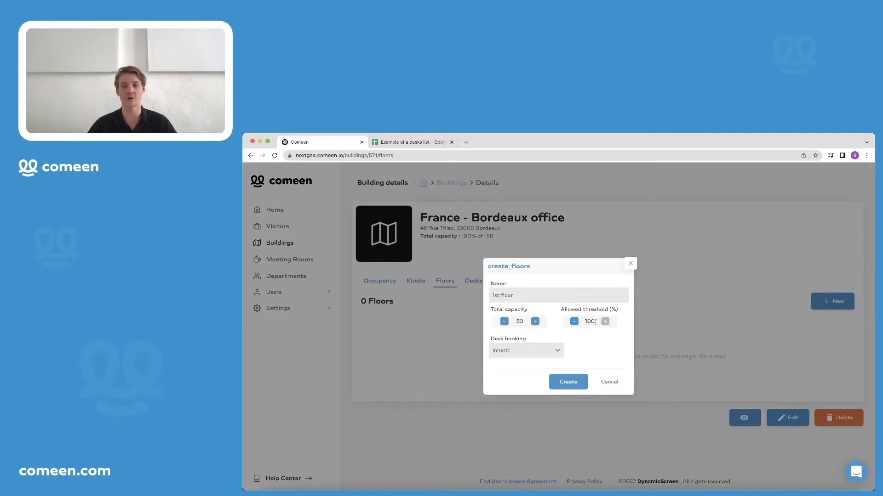
{"action": "left_click", "coordinate": [557, 351]}
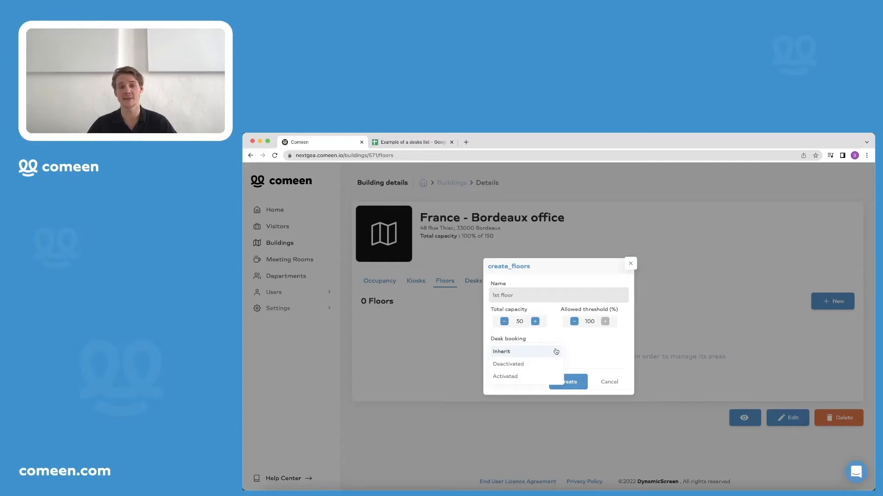
{"action": "left_click", "coordinate": [527, 378]}
{"action": "left_click", "coordinate": [563, 383]}
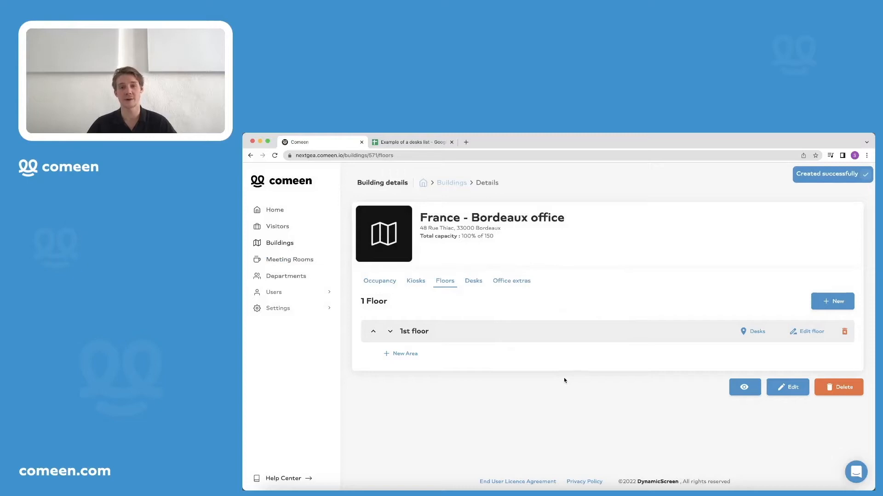
- Create an area named IT on the 1st floor with total capacity 10 and desk booking set to Activated
{"action": "left_click", "coordinate": [405, 354]}
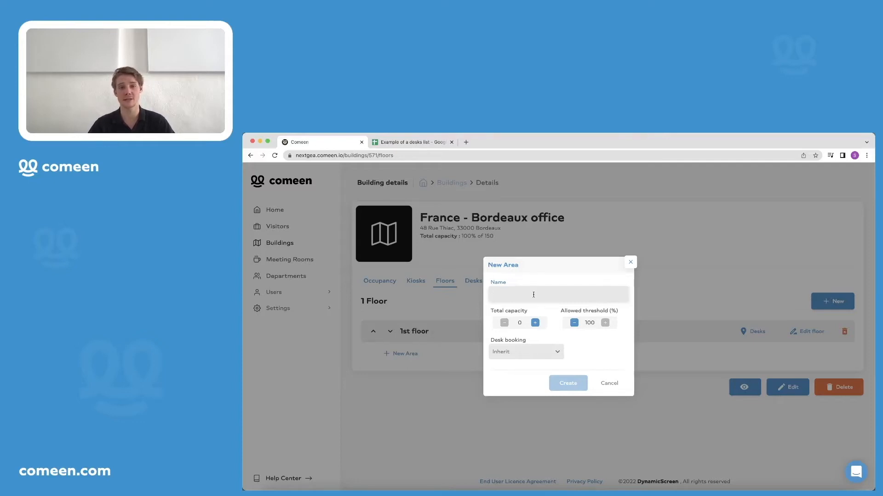
{"action": "type", "text": "IT"}
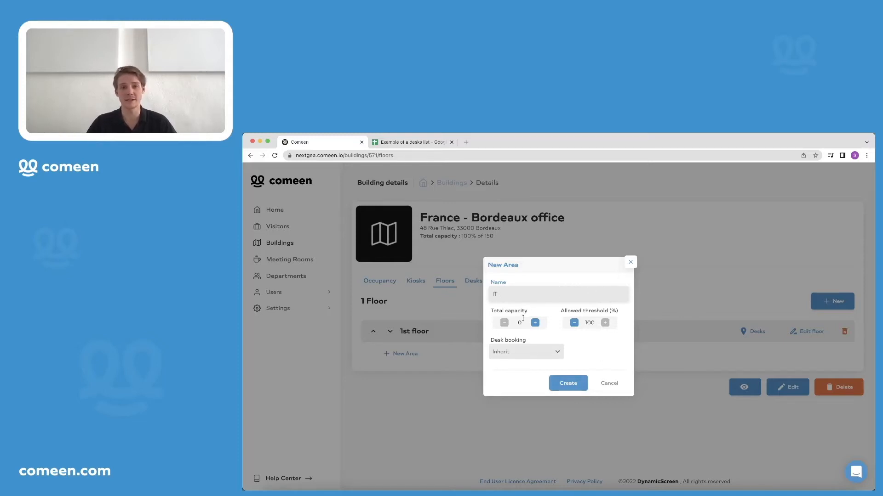
{"action": "left_click", "coordinate": [523, 322]}
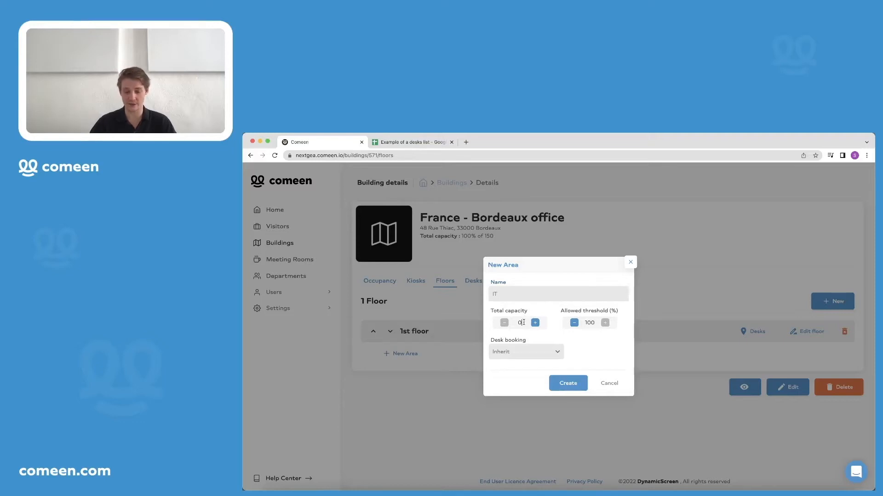
{"action": "key", "text": "BackSpace"}
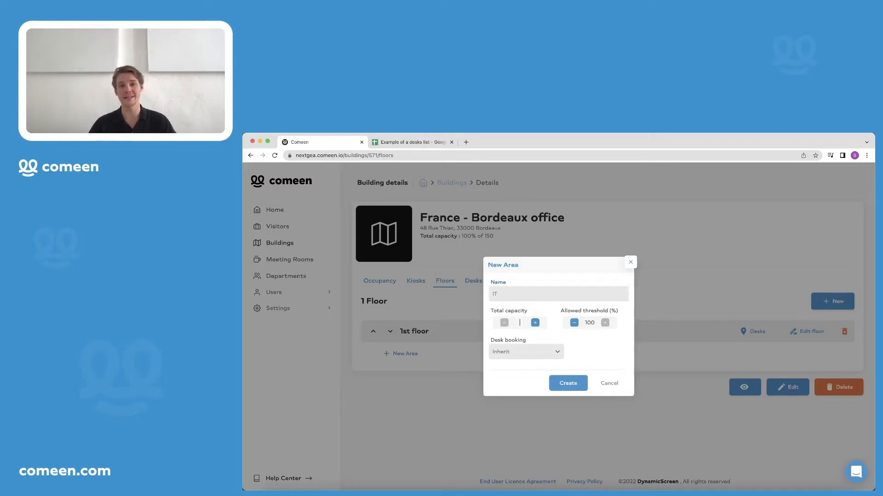
{"action": "type", "text": "10"}
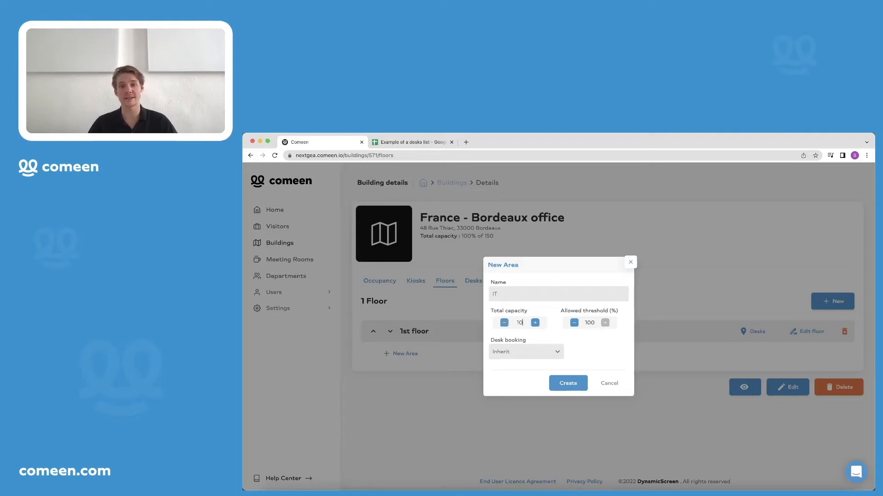
{"action": "left_click", "coordinate": [551, 356]}
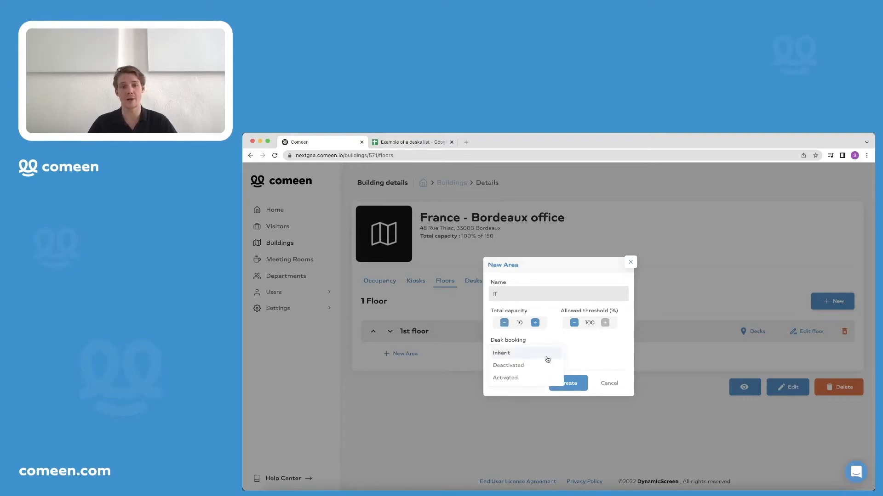
{"action": "left_click", "coordinate": [513, 378]}
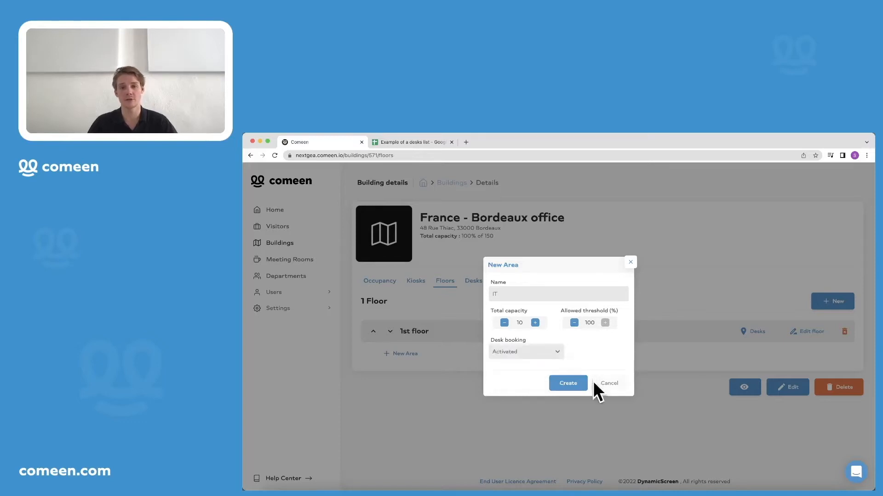
{"action": "left_click", "coordinate": [568, 384]}
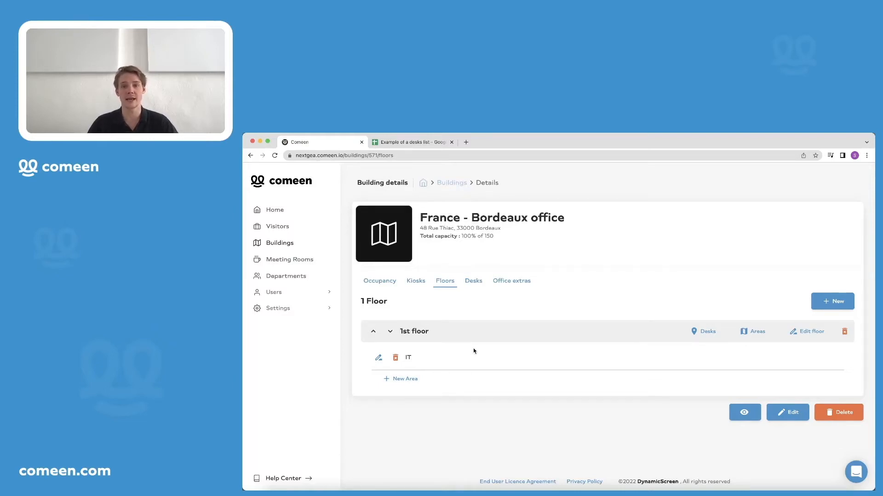
- Create a floor named 2nd floor with total capacity 50, keeping desk booking on Inherit
{"action": "left_click", "coordinate": [831, 305]}
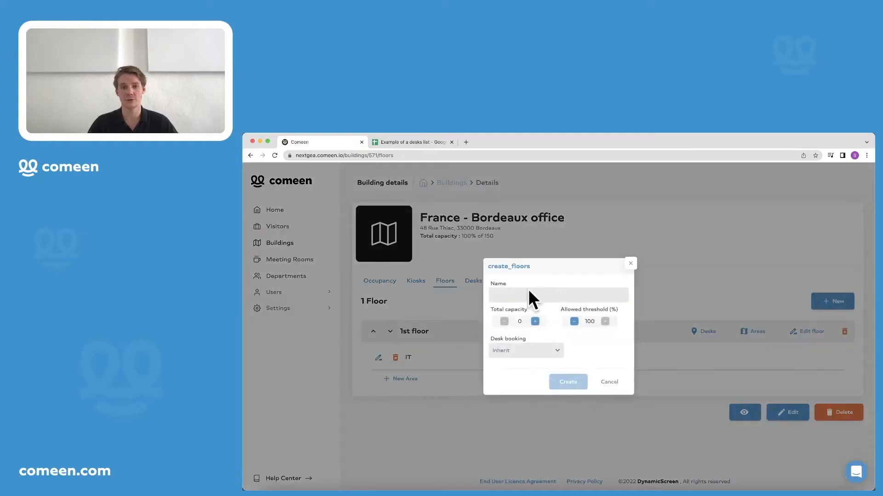
{"action": "left_click", "coordinate": [501, 290]}
{"action": "type", "text": "2n"}
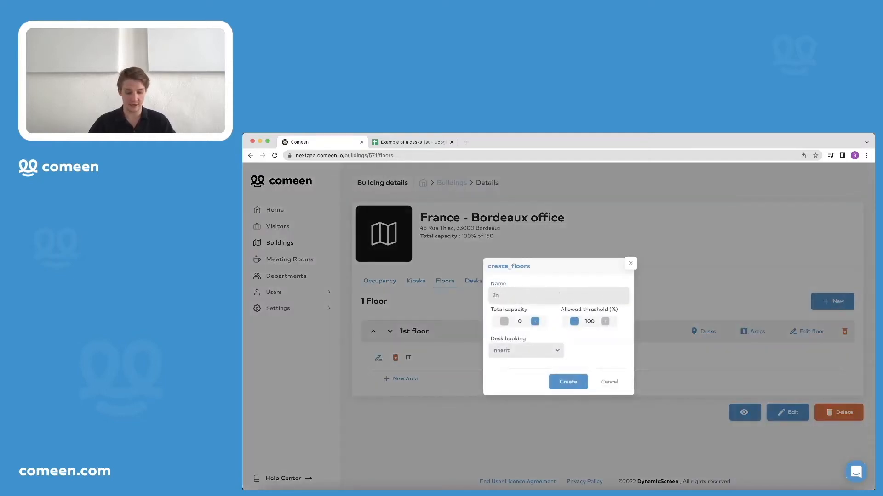
{"action": "type", "text": "d floor"}
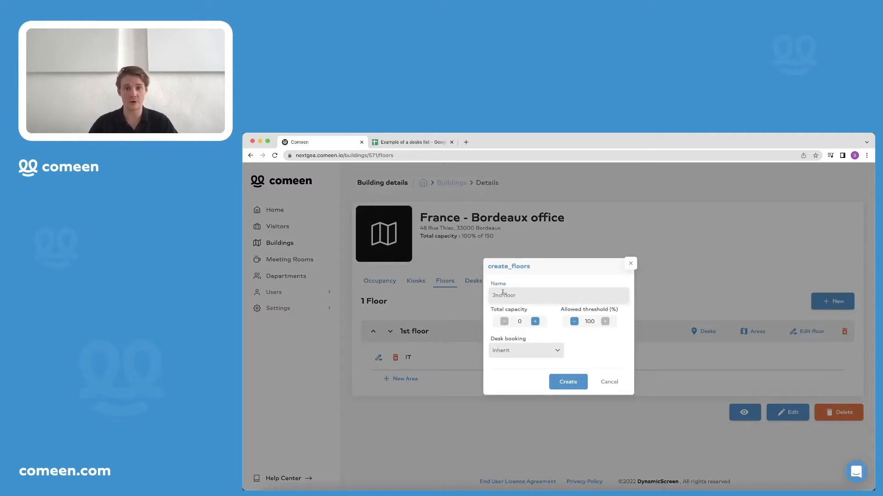
{"action": "left_click", "coordinate": [526, 321]}
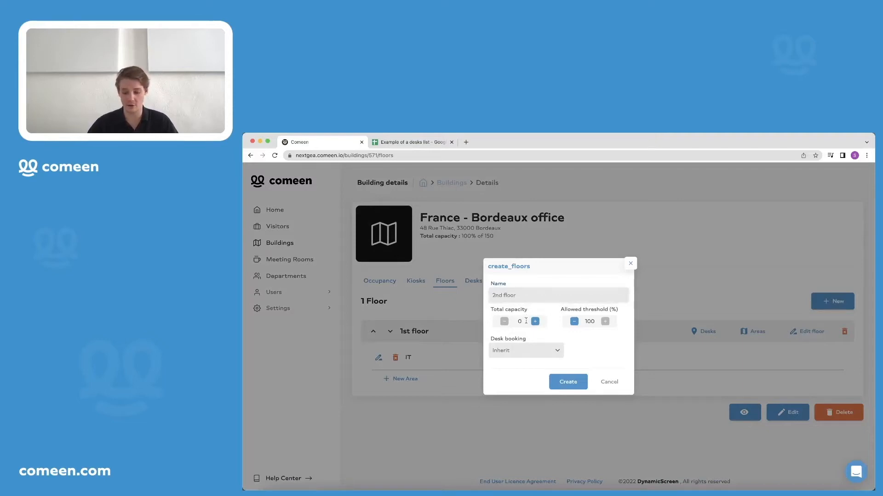
{"action": "type", "text": "50"}
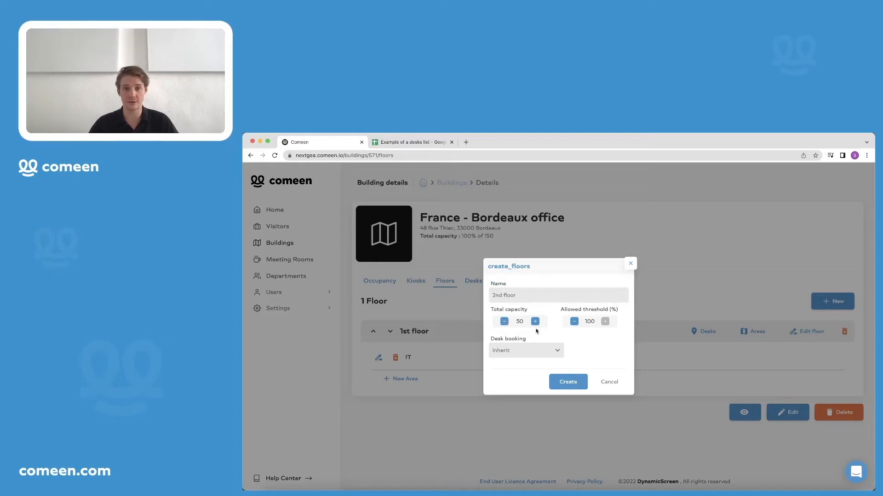
{"action": "left_click", "coordinate": [555, 353]}
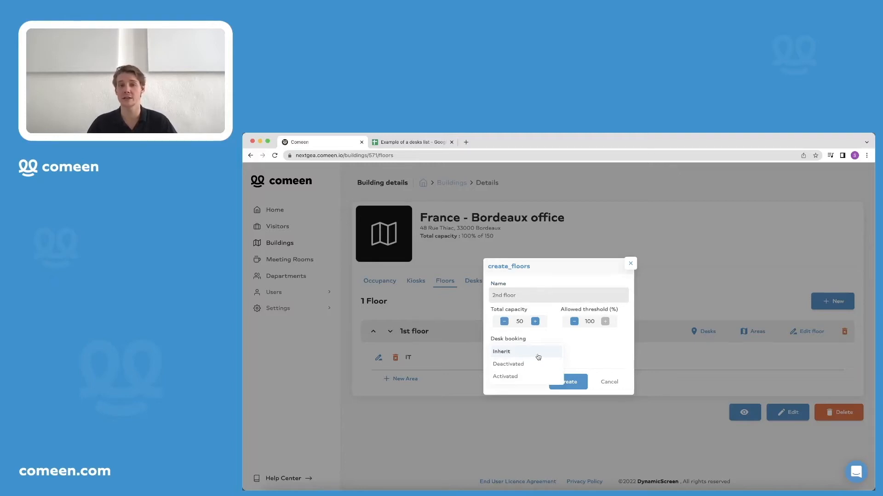
{"action": "left_click", "coordinate": [538, 357]}
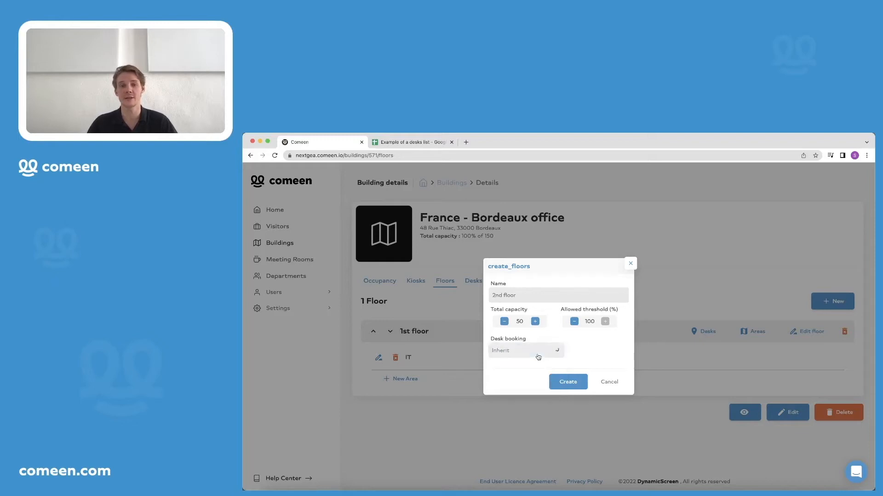
{"action": "left_click", "coordinate": [569, 385]}
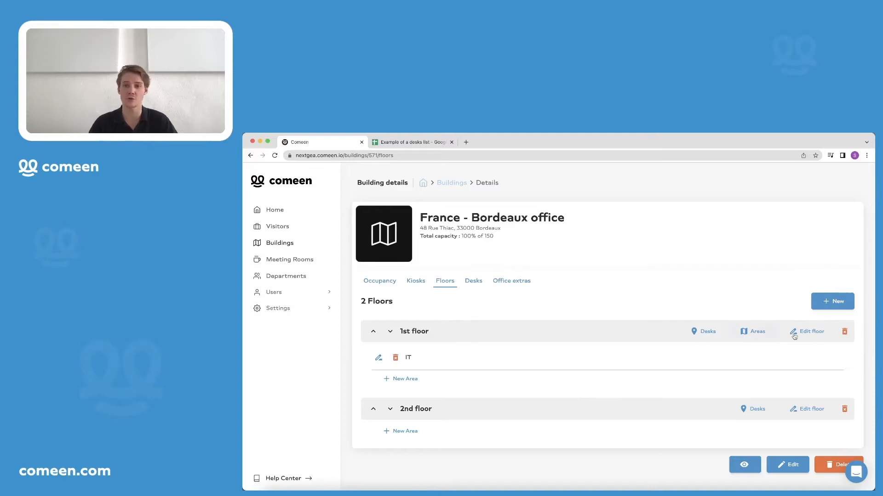
- Begin a new floor in the Bordeaux office, naming it 3rd floor with a total capacity of 50
{"action": "left_click", "coordinate": [831, 303]}
{"action": "left_click", "coordinate": [494, 296]}
{"action": "type", "text": "3rd floorr"}
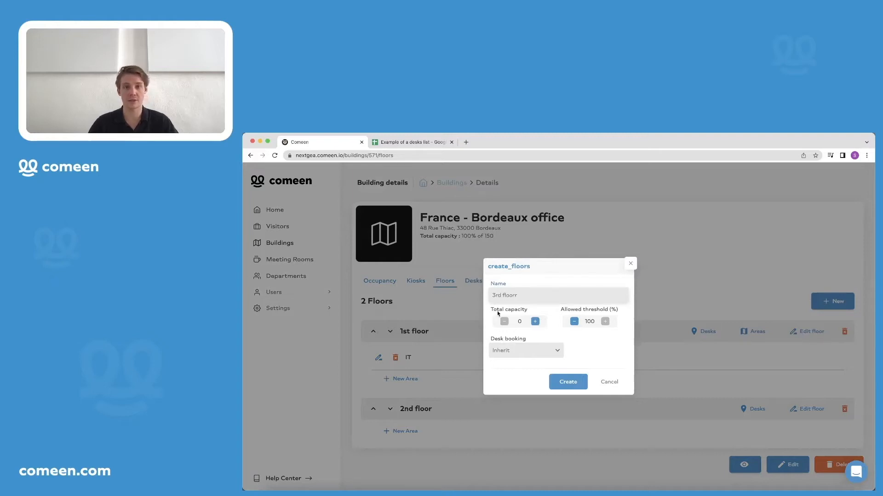
{"action": "left_click", "coordinate": [527, 321]}
{"action": "left_click", "coordinate": [520, 295]}
{"action": "key", "text": "BackSpace"}
{"action": "left_click", "coordinate": [529, 321]}
{"action": "key", "text": "BackSpace"}
{"action": "type", "text": "50"}
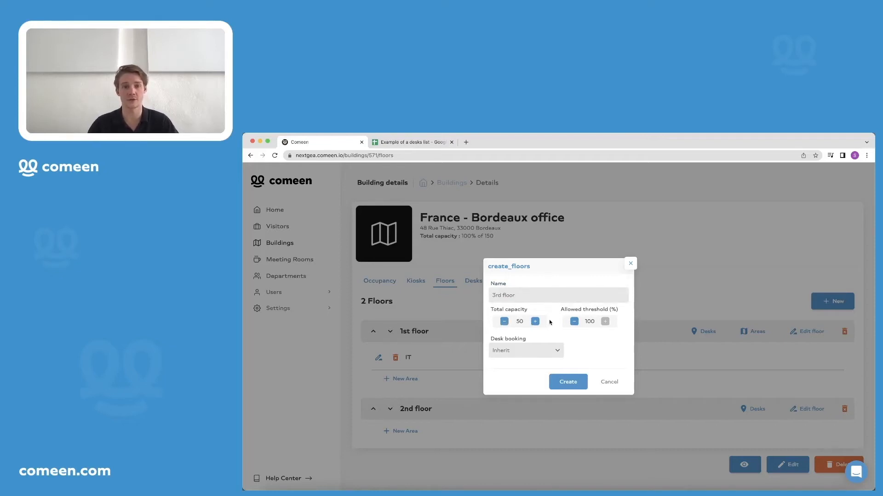
- Set desk booking to Deactivated for the 3rd floor and create the floor
{"action": "scroll", "coordinate": [552, 322], "scroll_direction": "up", "scroll_amount": 1}
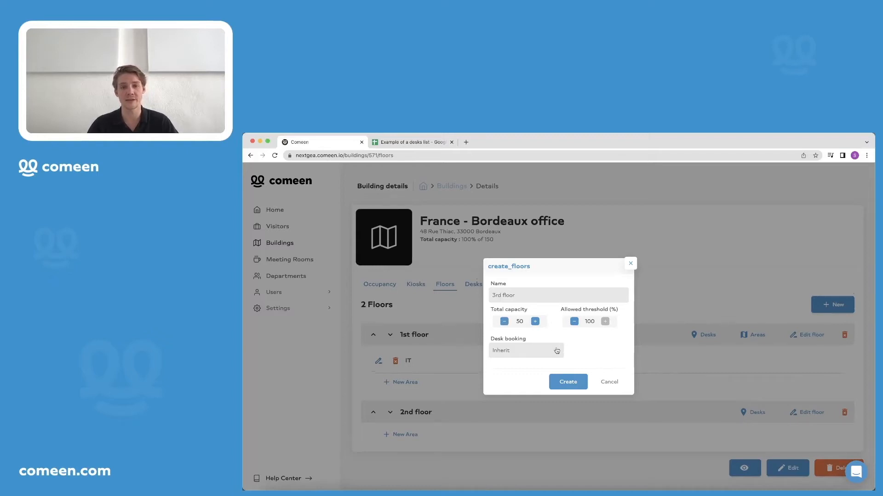
{"action": "left_click", "coordinate": [557, 350]}
{"action": "left_click", "coordinate": [535, 365]}
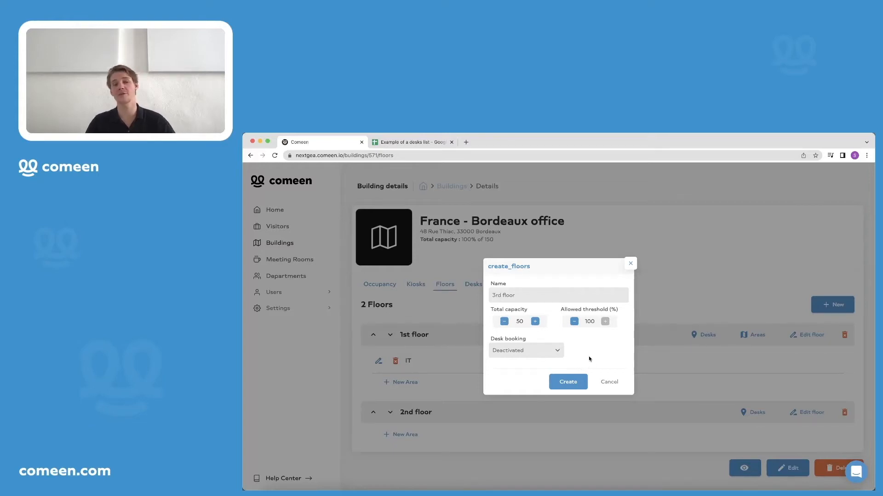
{"action": "left_click", "coordinate": [568, 383]}
{"action": "scroll", "coordinate": [572, 382], "scroll_direction": "down", "scroll_amount": 1}
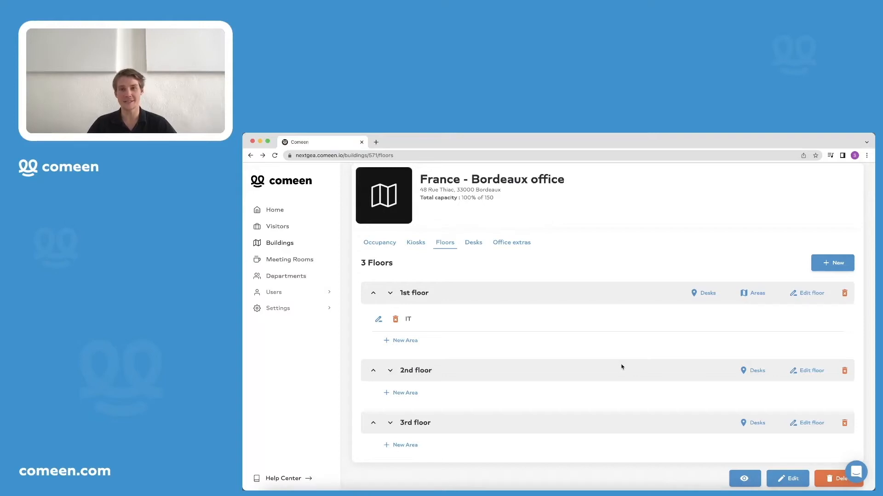
- Create a desk equipment named additional screen in the workspace's desk settings
{"action": "left_click", "coordinate": [290, 313]}
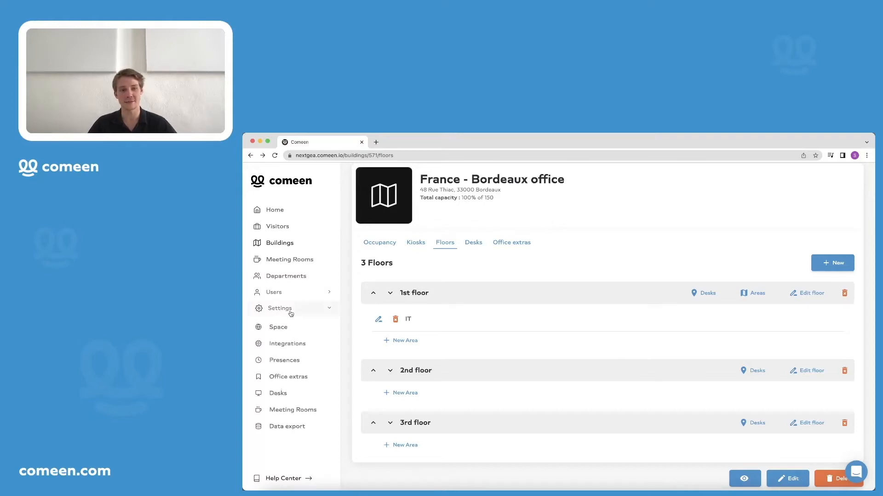
{"action": "left_click", "coordinate": [280, 395]}
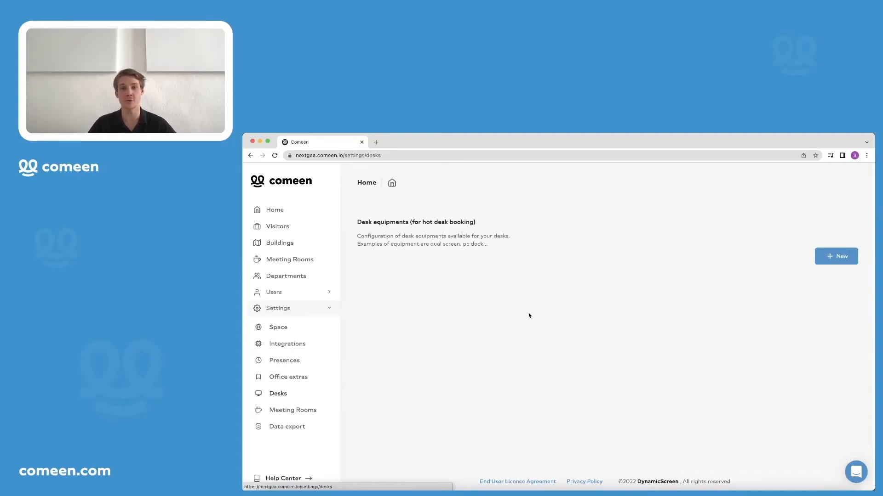
{"action": "left_click", "coordinate": [836, 256]}
{"action": "left_click", "coordinate": [540, 307]}
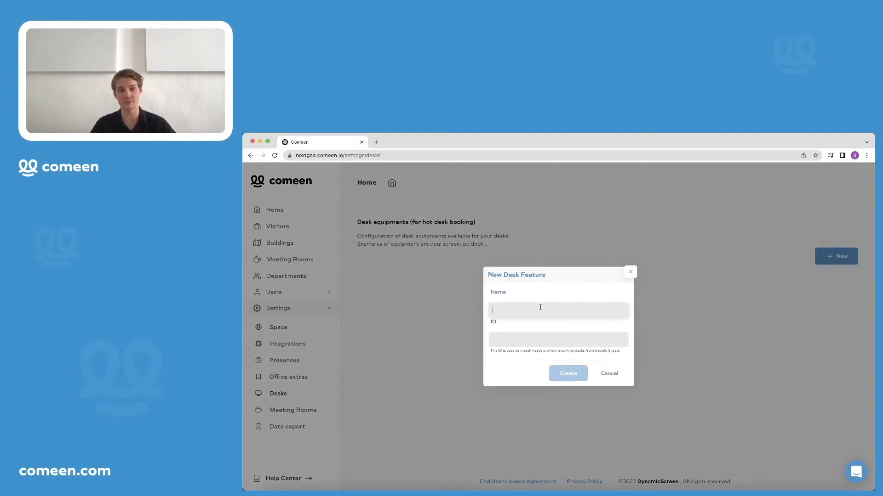
{"action": "left_click", "coordinate": [540, 307]}
{"action": "type", "text": "a"}
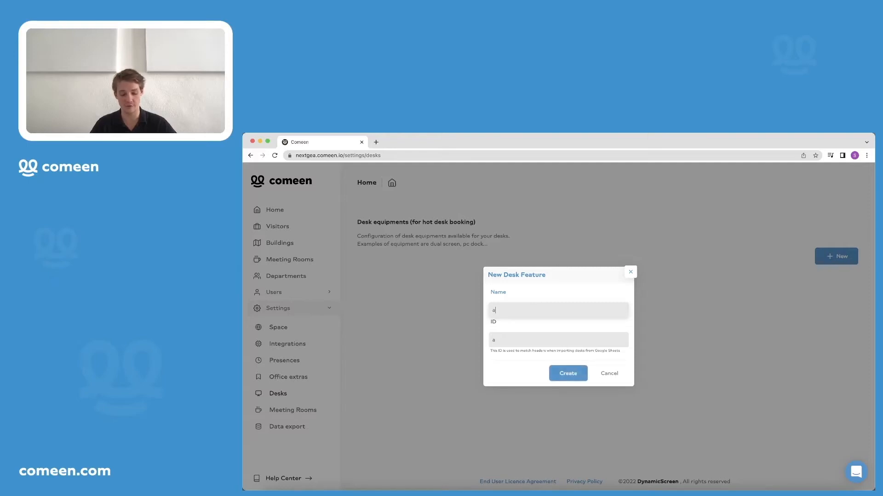
{"action": "type", "text": "dditio"}
{"action": "type", "text": "nal screen"}
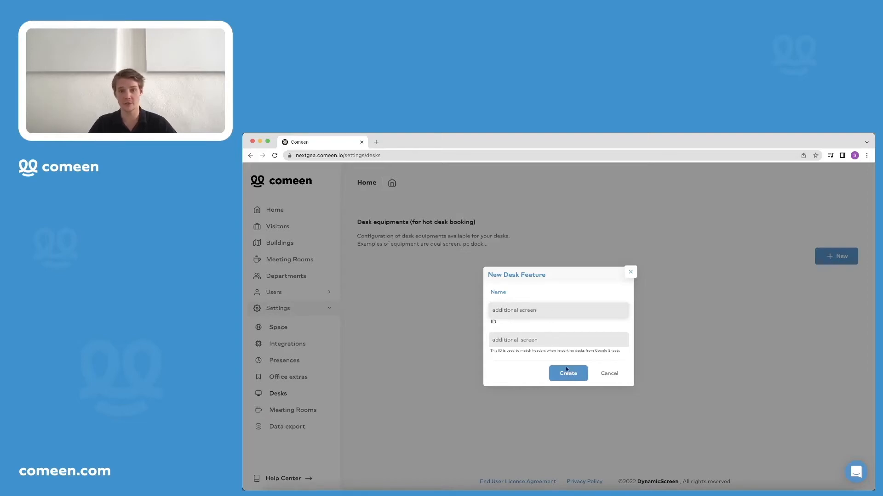
{"action": "left_click", "coordinate": [576, 376]}
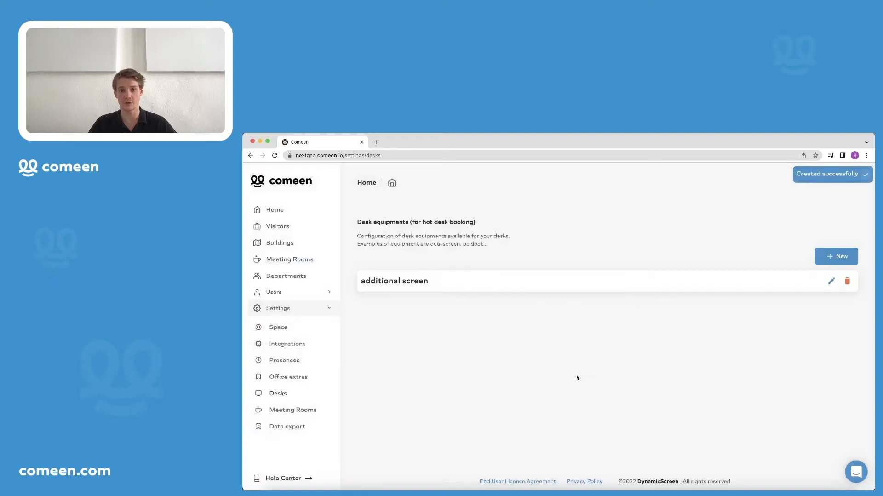
- Create a second desk equipment named mouse and keyboard
{"action": "left_click", "coordinate": [835, 256]}
{"action": "left_click", "coordinate": [509, 312]}
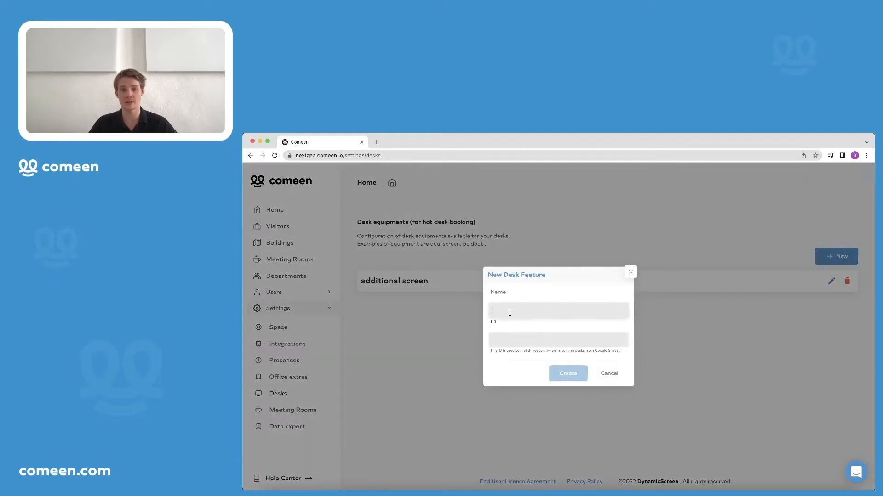
{"action": "type", "text": "mouse and keyboard"}
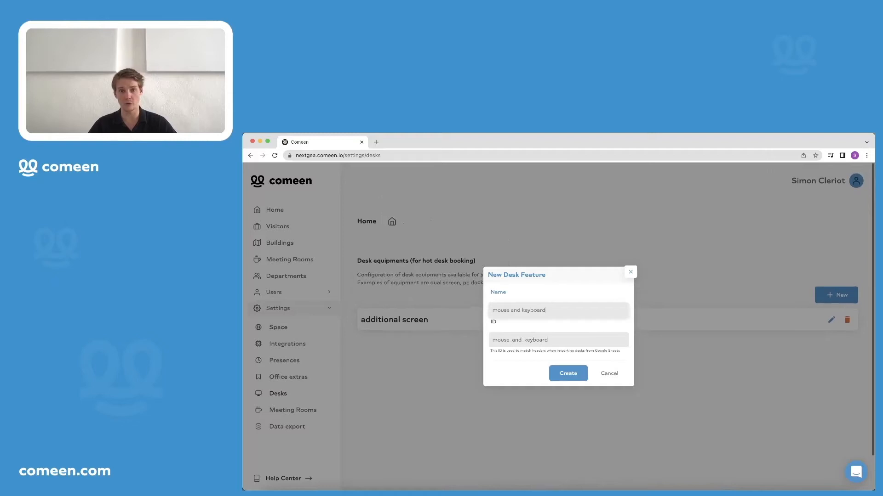
{"action": "left_click", "coordinate": [568, 374]}
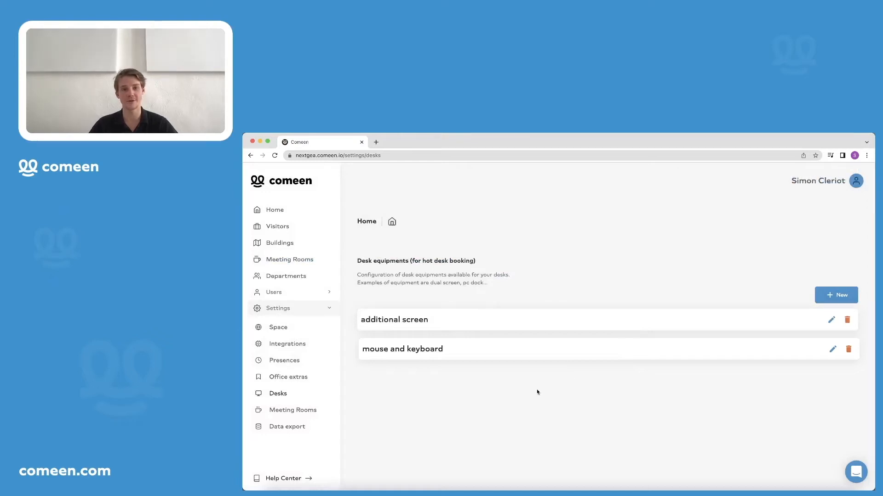
- Begin a new desk in the France - Bordeaux office building, naming it IT 1 with ID D1
{"action": "left_click", "coordinate": [289, 247]}
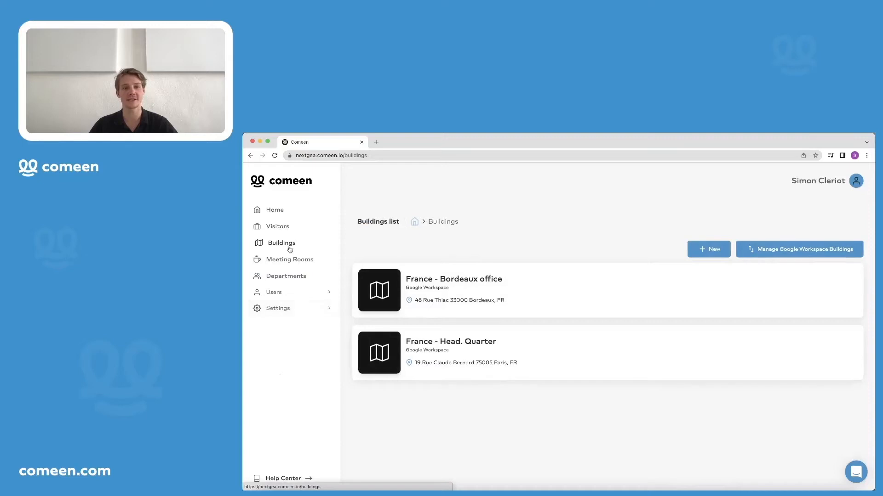
{"action": "left_click", "coordinate": [578, 297]}
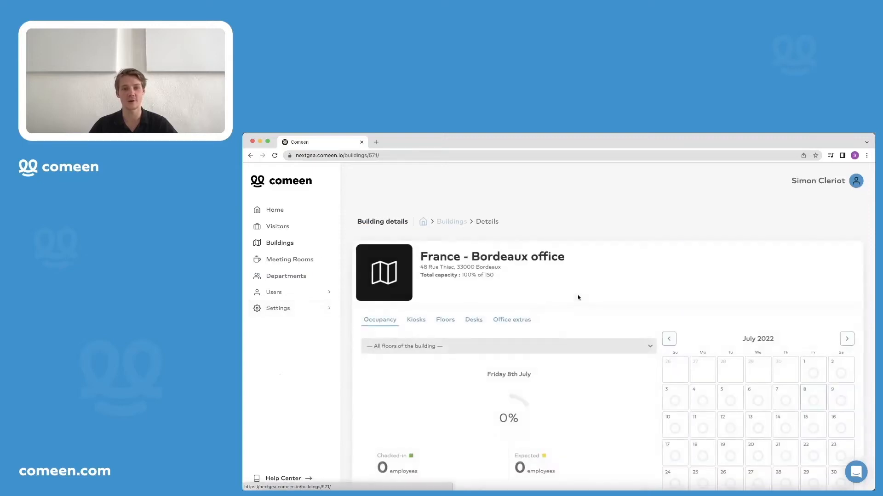
{"action": "left_click", "coordinate": [473, 320]}
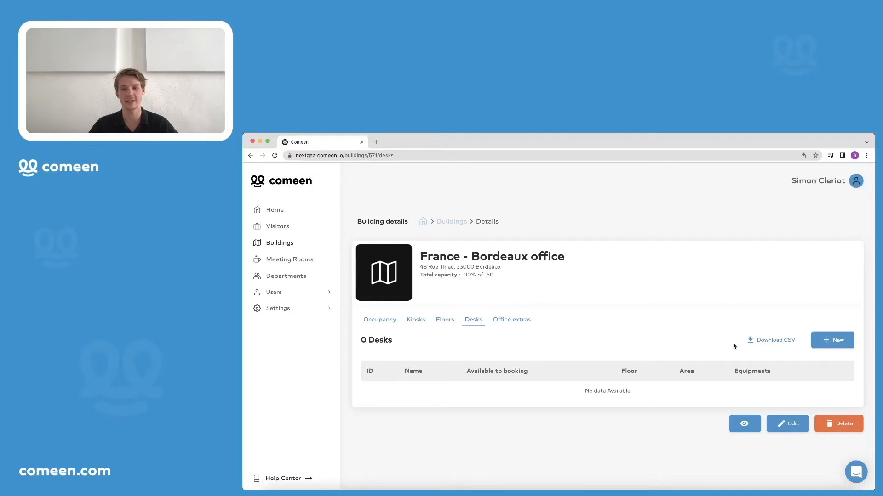
{"action": "left_click", "coordinate": [837, 340]}
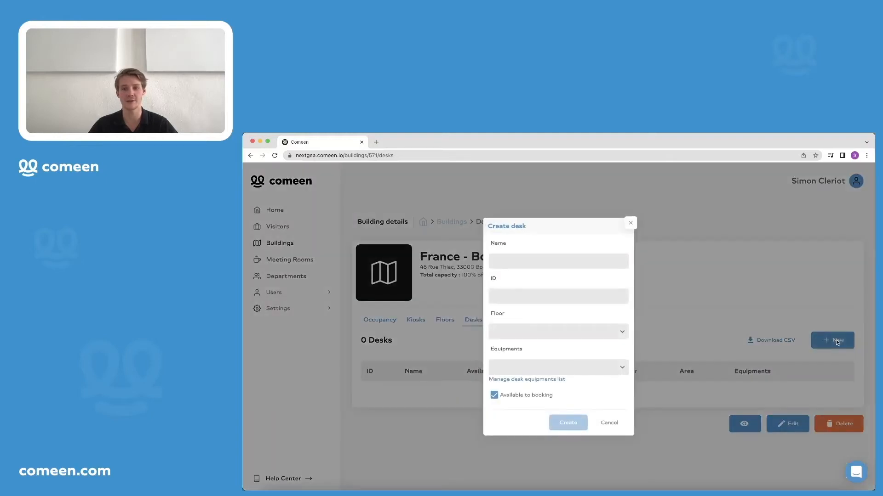
{"action": "left_click", "coordinate": [527, 259]}
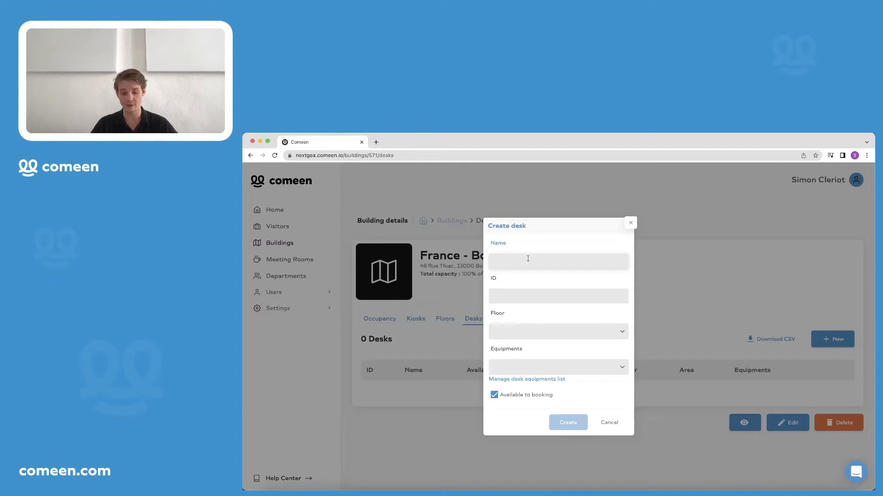
{"action": "key", "text": "Tab"}
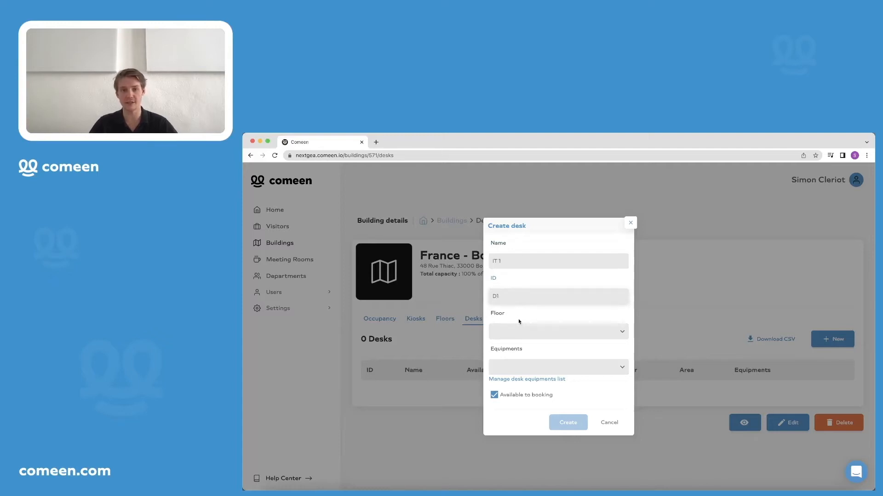
- Assign the new desk to the 1st floor and the IT area
{"action": "left_click", "coordinate": [529, 336]}
{"action": "left_click", "coordinate": [527, 337]}
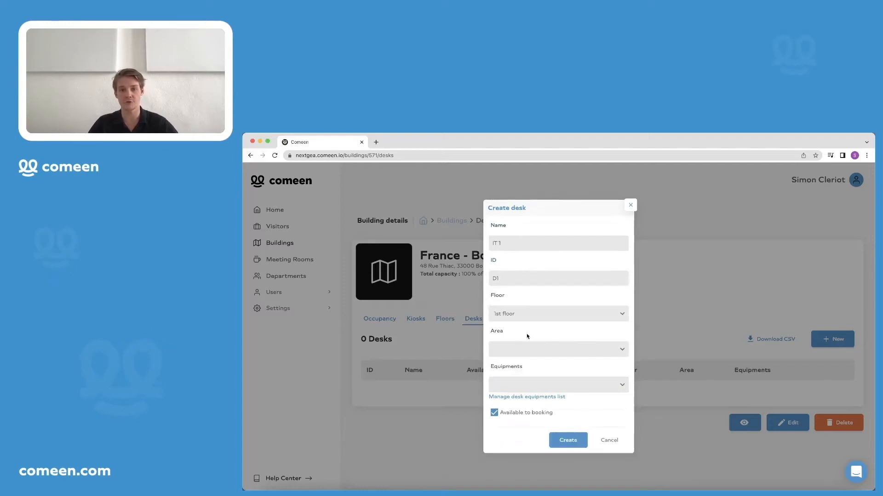
{"action": "left_click", "coordinate": [525, 351]}
{"action": "left_click", "coordinate": [522, 354]}
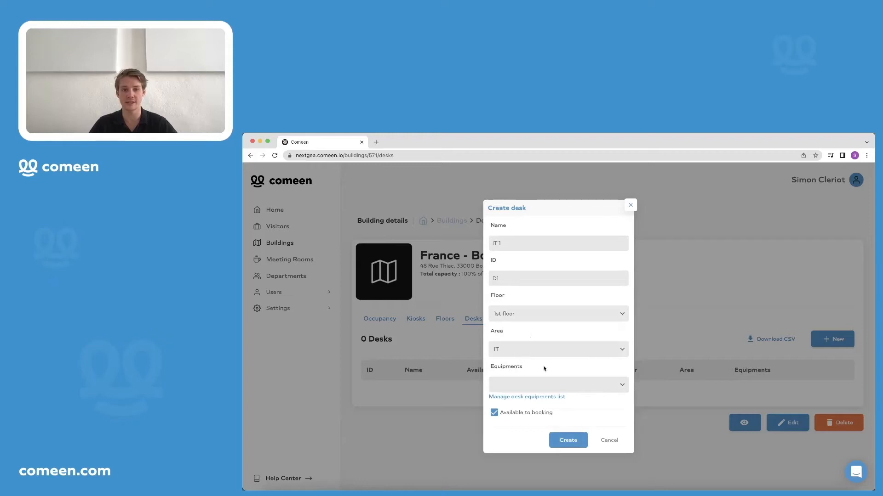
- Add additional screen and mouse and keyboard as the desk's equipment, keep it available to booking, and create the desk
{"action": "left_click", "coordinate": [576, 391]}
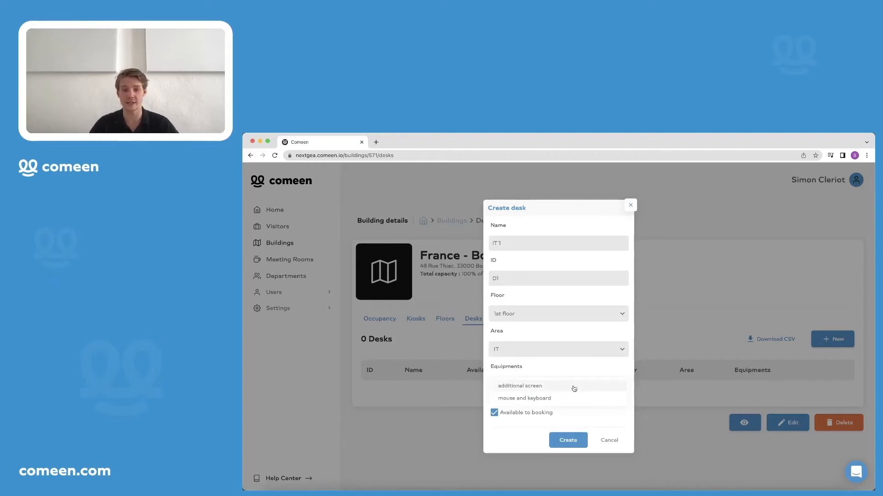
{"action": "left_click", "coordinate": [574, 389]}
{"action": "left_click", "coordinate": [575, 390]}
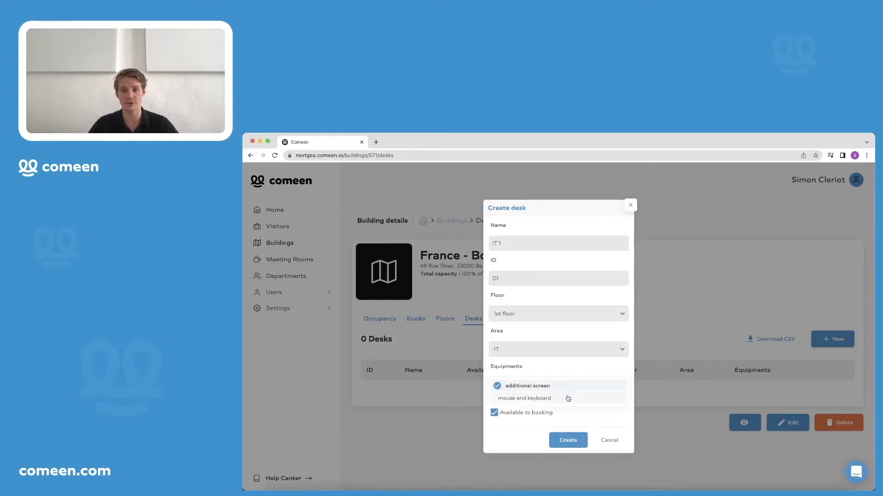
{"action": "left_click", "coordinate": [568, 399]}
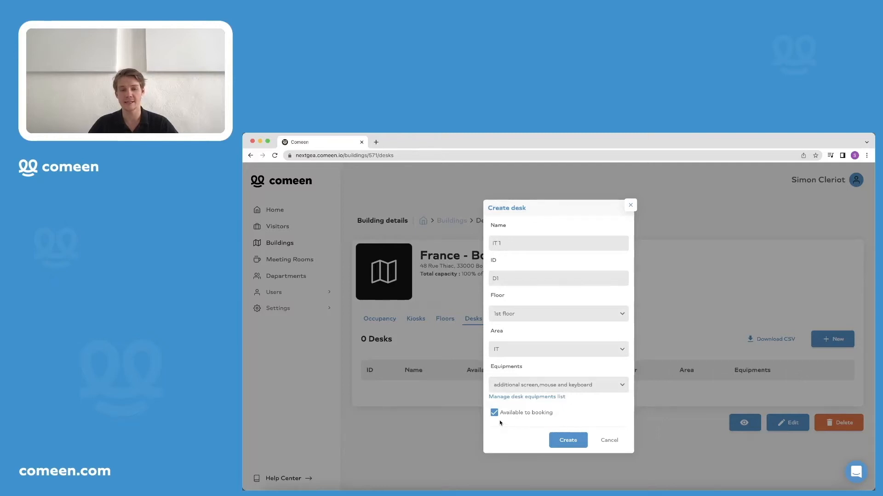
{"action": "left_click", "coordinate": [568, 442]}
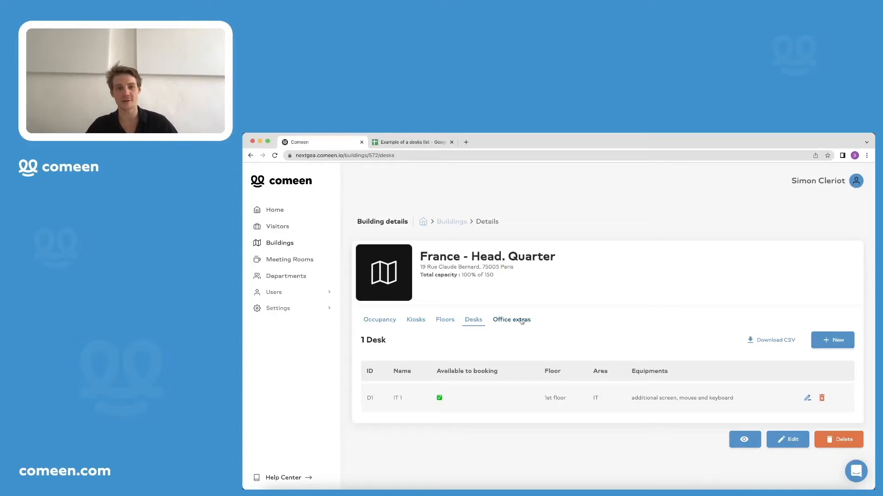
- Import a-Level-4-office-floor-plan.png as the background of the areas map for the Head. Quarter building's 1st floor
{"action": "left_click", "coordinate": [444, 321]}
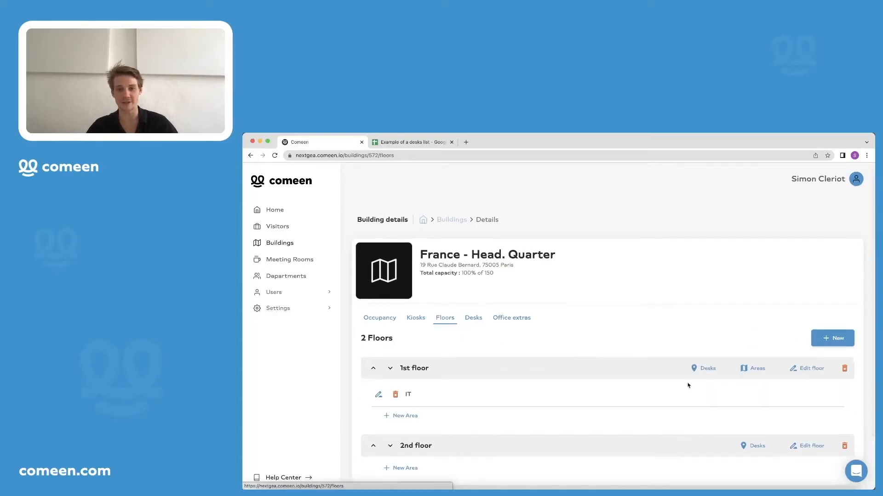
{"action": "left_click", "coordinate": [752, 370]}
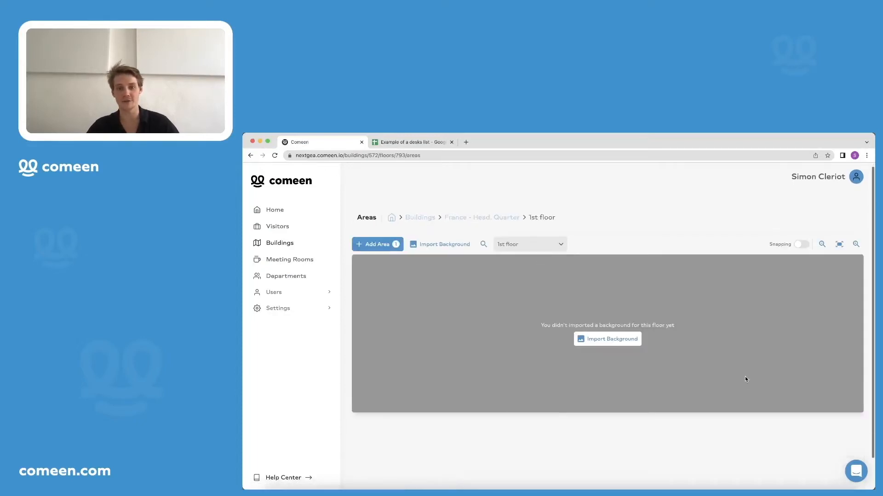
{"action": "left_click", "coordinate": [615, 341]}
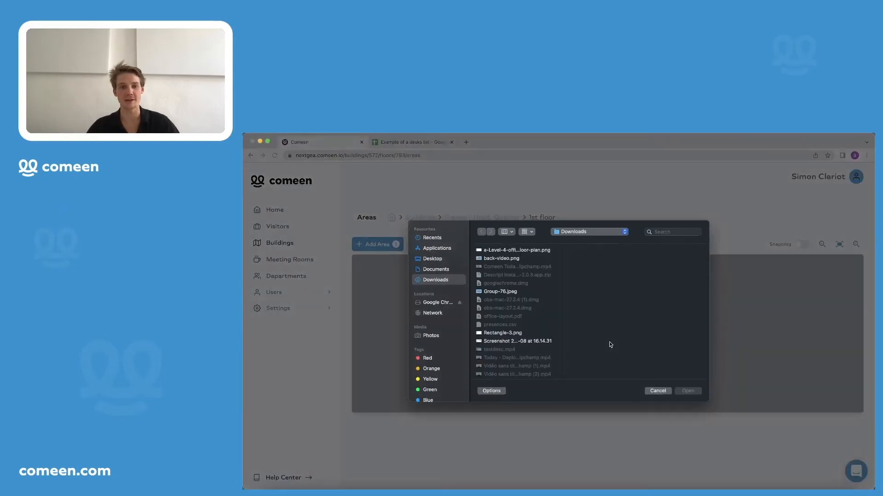
{"action": "left_click", "coordinate": [532, 251]}
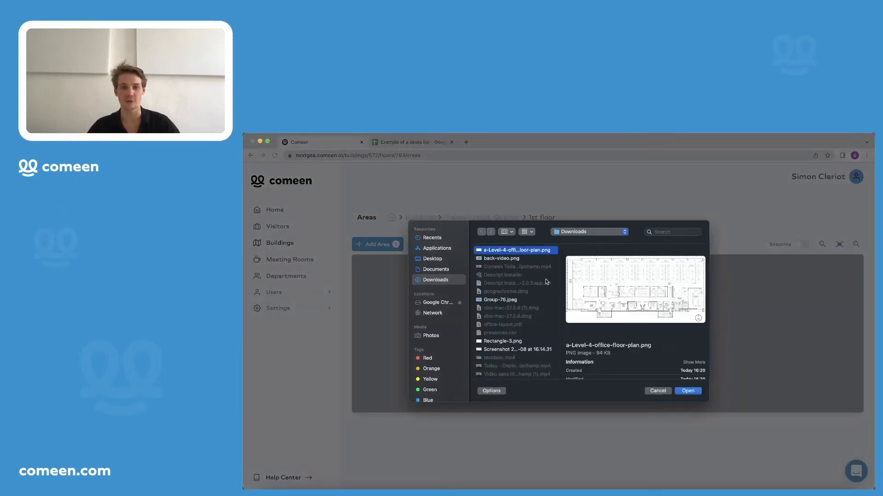
{"action": "left_click", "coordinate": [694, 392]}
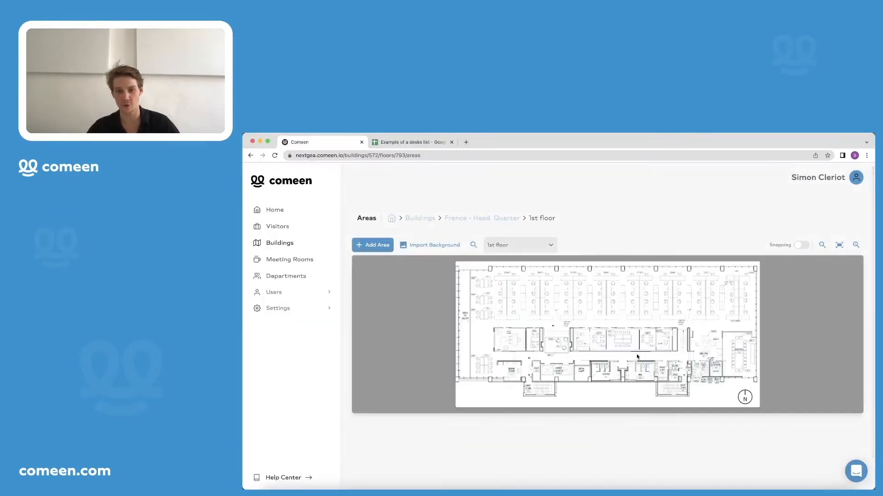
- Reload the areas map and draw the IT area over the upper-right block of desks on the floor plan
{"action": "left_click", "coordinate": [383, 249]}
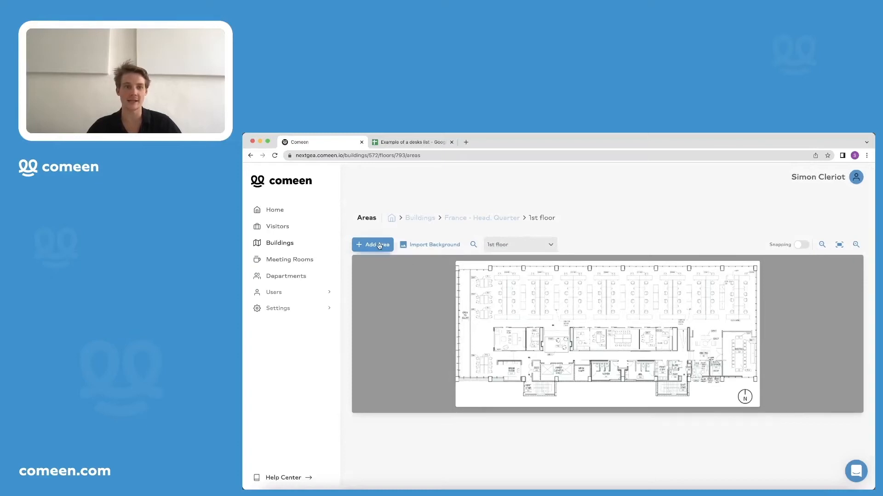
{"action": "left_click", "coordinate": [632, 394]}
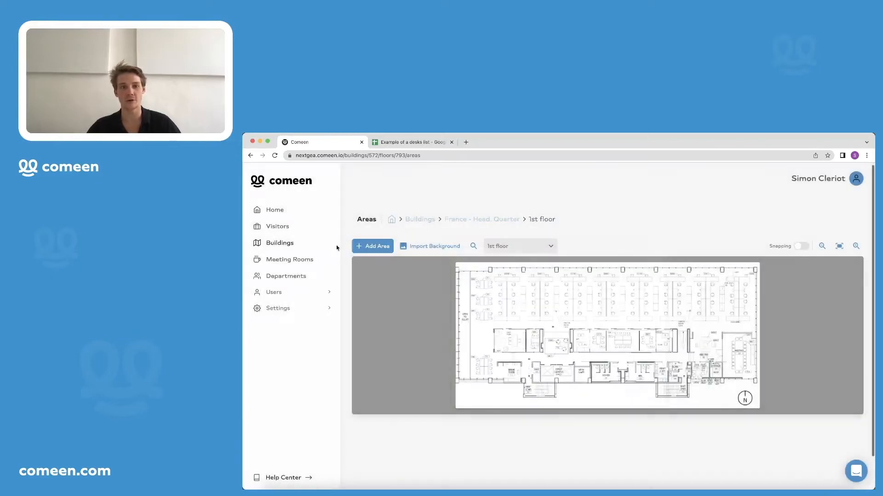
{"action": "left_click", "coordinate": [274, 155]}
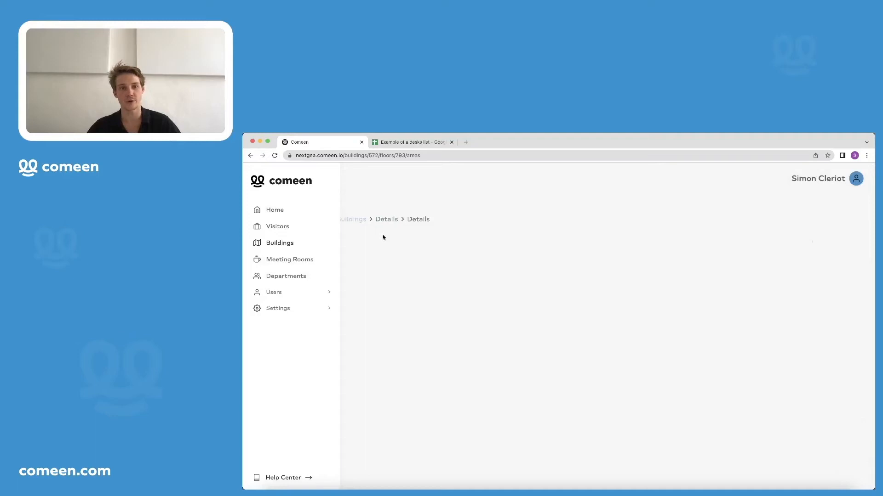
{"action": "left_click", "coordinate": [394, 247]}
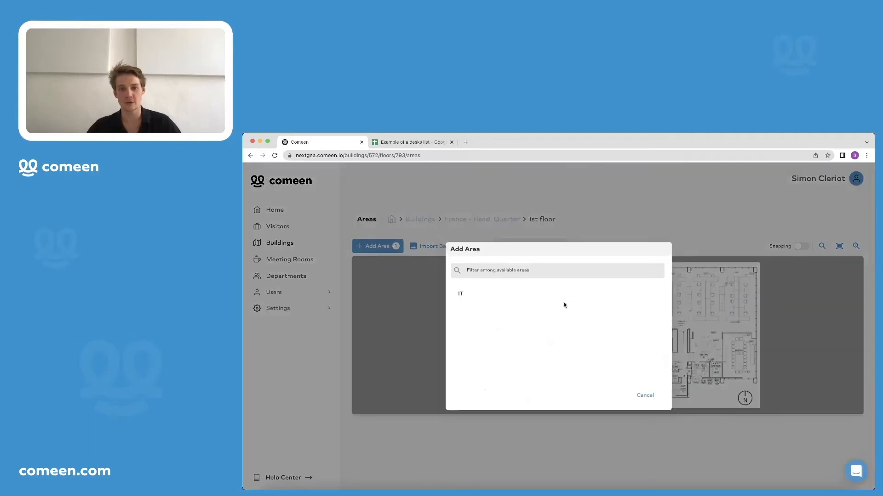
{"action": "left_click", "coordinate": [522, 287]}
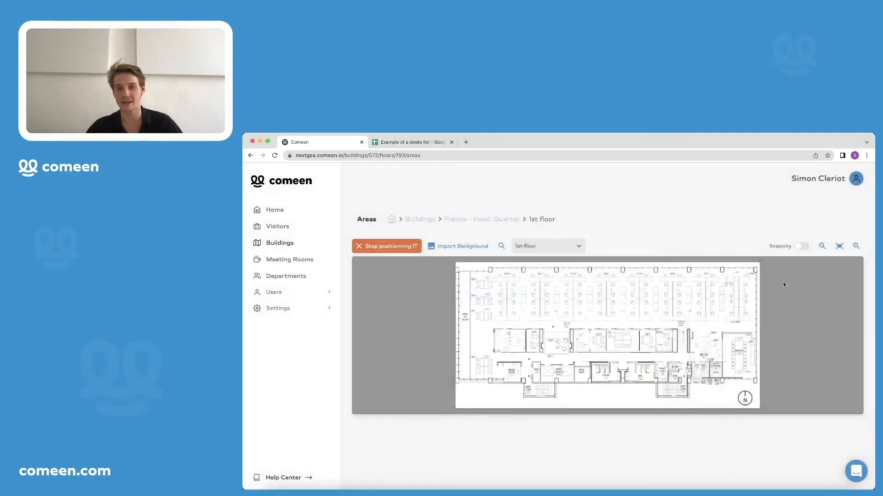
{"action": "left_click_drag", "start_coordinate": [691, 276], "coordinate": [754, 328]}
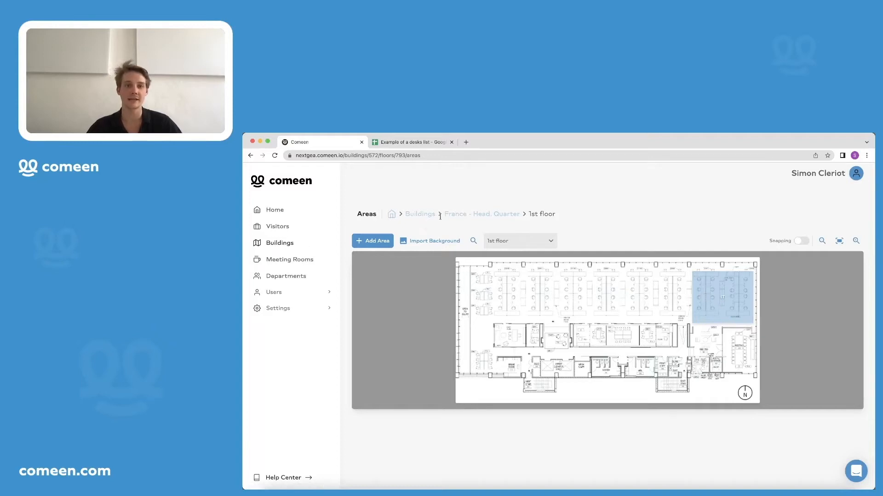
- Review the Head. Quarter building's desk list and open the desks layout of its 1st floor
{"action": "left_click", "coordinate": [463, 215]}
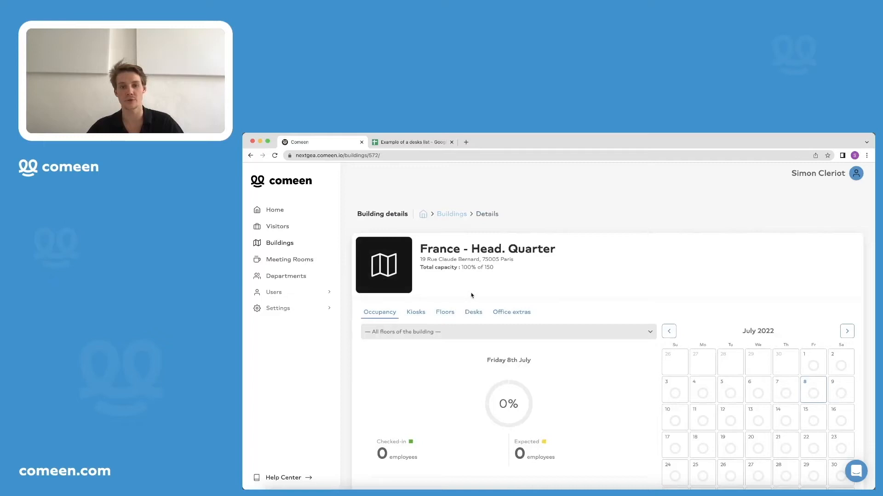
{"action": "left_click", "coordinate": [473, 313]}
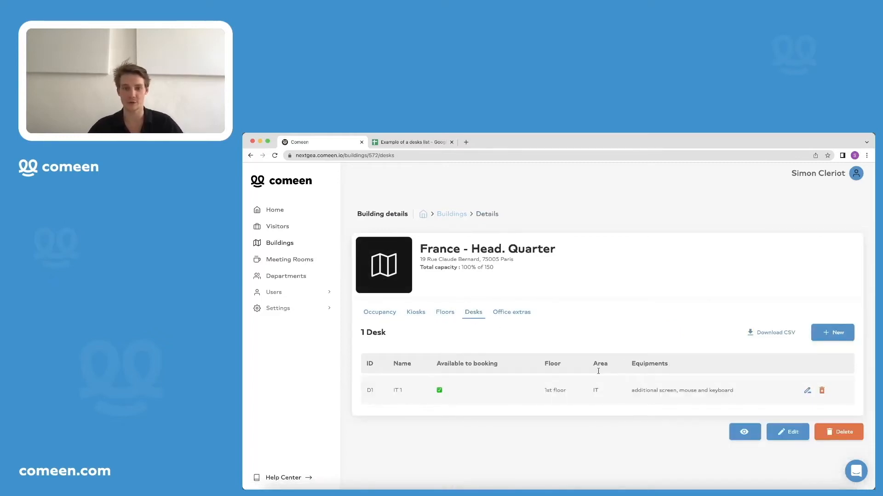
{"action": "scroll", "coordinate": [607, 398], "scroll_direction": "up", "scroll_amount": 1}
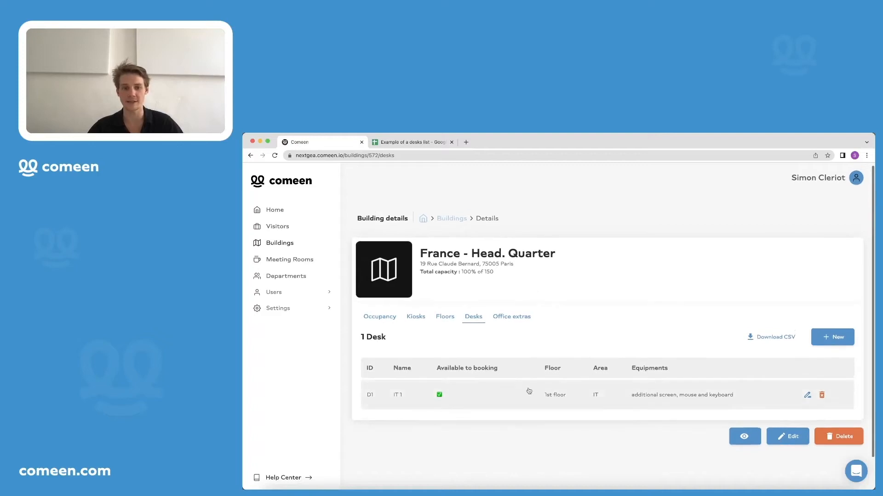
{"action": "scroll", "coordinate": [482, 349], "scroll_direction": "up", "scroll_amount": 1}
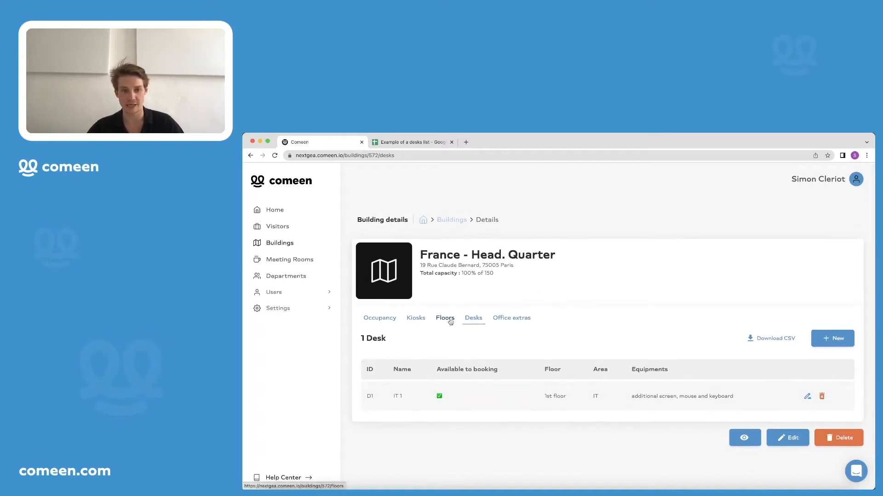
{"action": "left_click", "coordinate": [451, 322]}
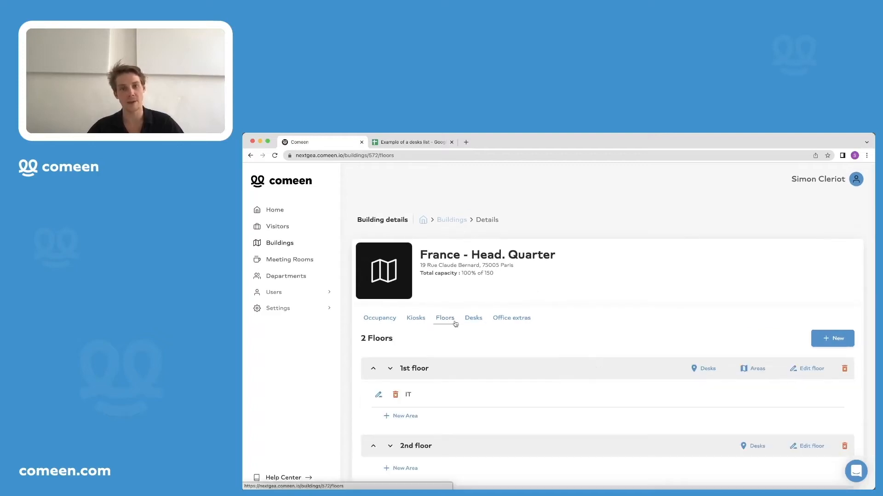
{"action": "left_click", "coordinate": [699, 371]}
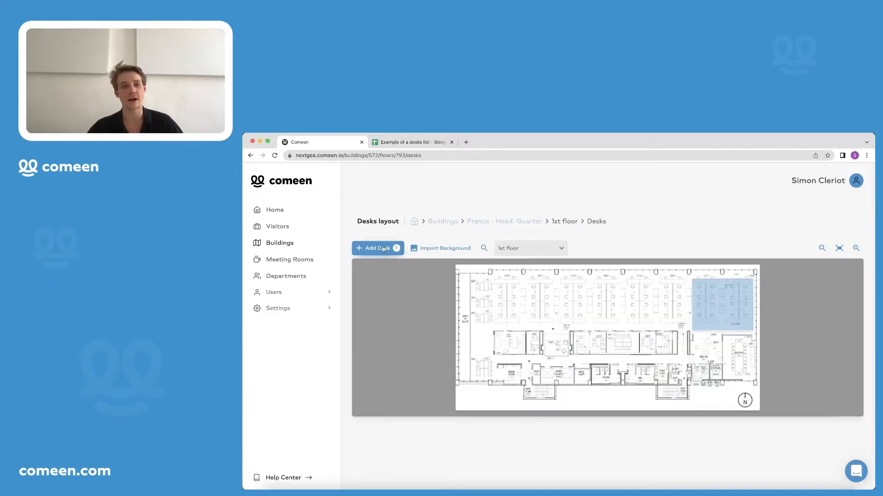
- Add desk IT 1 to the floor plan, move it onto the upper-left seat inside the IT area, and return to the buildings list
{"action": "left_click", "coordinate": [383, 249]}
{"action": "left_click", "coordinate": [559, 297]}
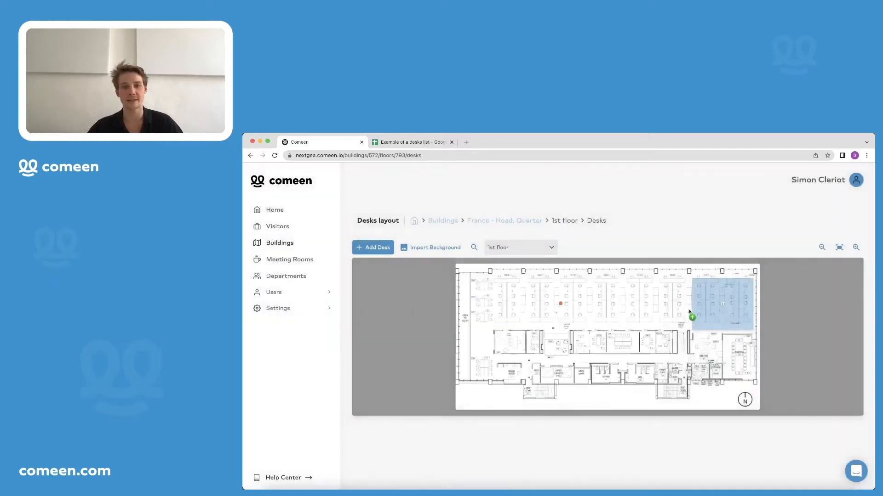
{"action": "left_click", "coordinate": [561, 305]}
{"action": "left_click_drag", "start_coordinate": [560, 308], "coordinate": [699, 288]}
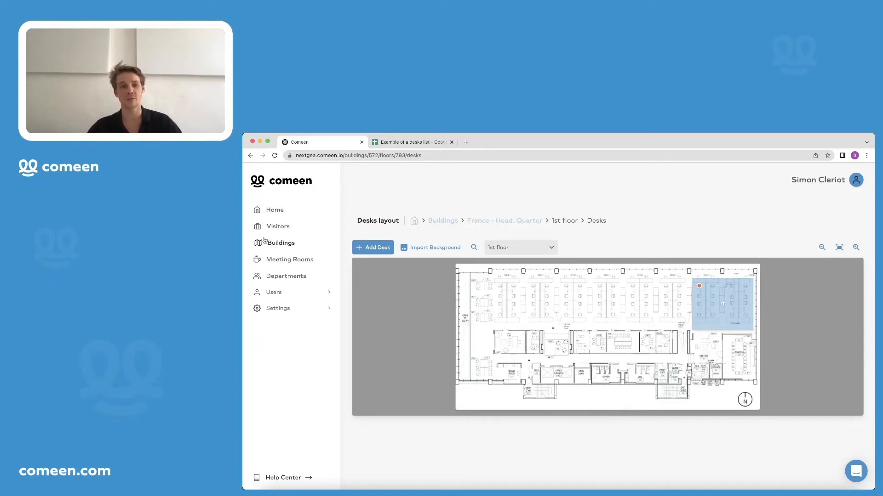
{"action": "left_click", "coordinate": [280, 243]}
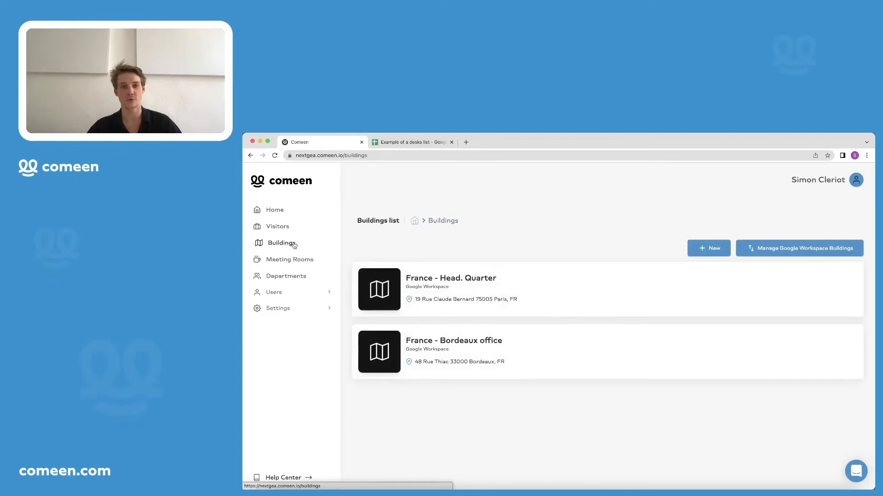
- Create a bookable desk in the Head. Quarter building with name D2 and ID D2 on the 1st floor
{"action": "left_click", "coordinate": [447, 286]}
{"action": "left_click", "coordinate": [471, 321]}
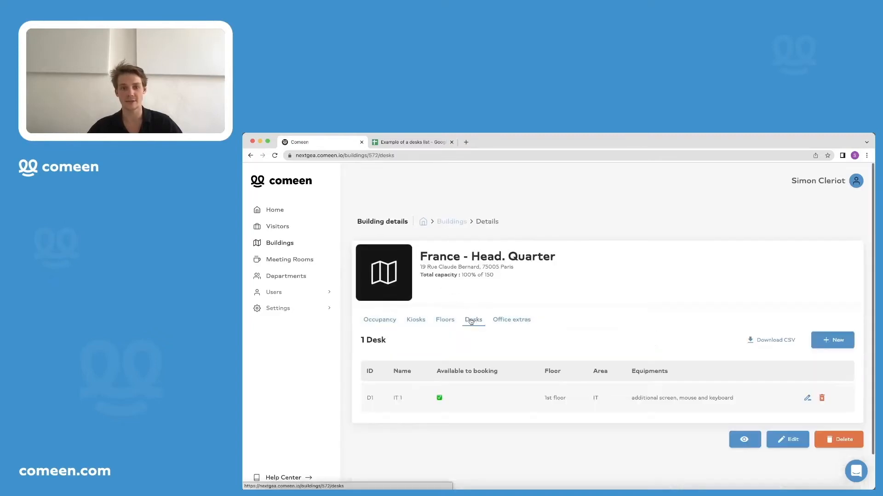
{"action": "left_click", "coordinate": [828, 341]}
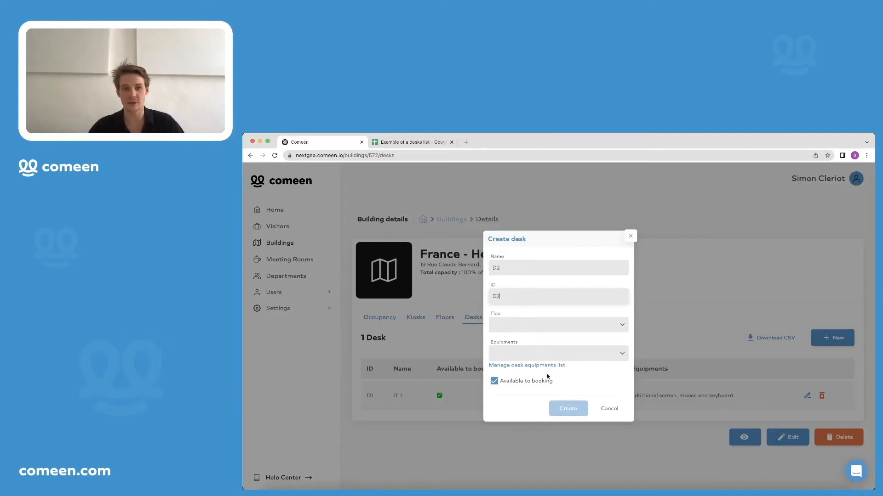
{"action": "left_click", "coordinate": [544, 327]}
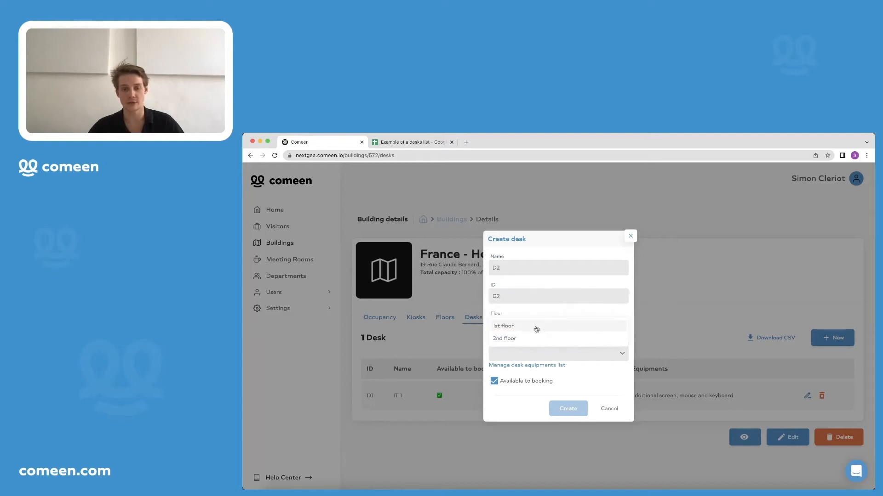
{"action": "left_click", "coordinate": [536, 327]}
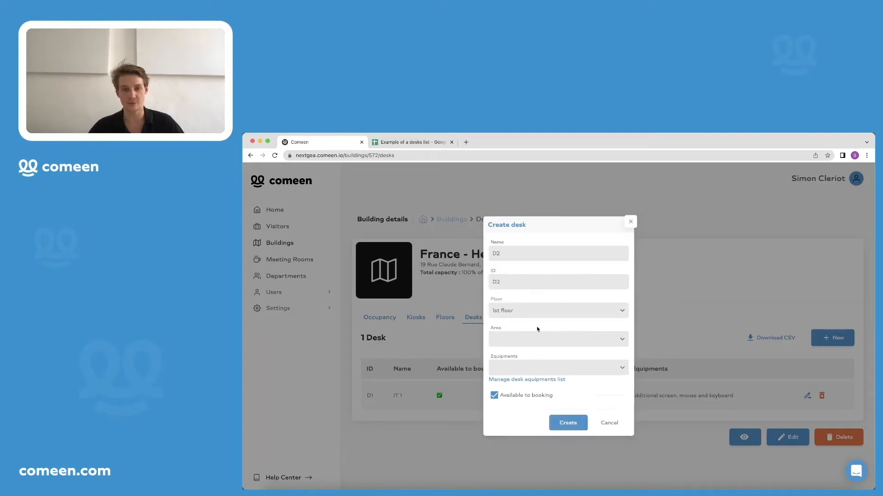
{"action": "left_click", "coordinate": [571, 424]}
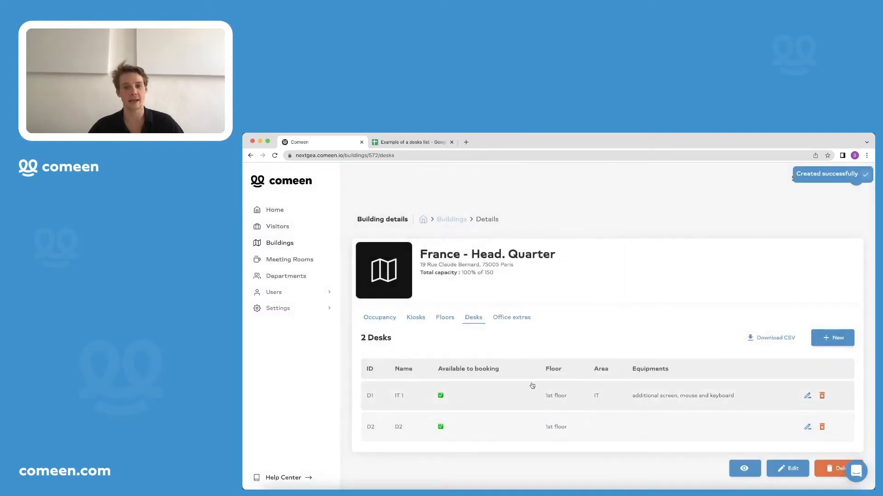
- Add desk D2 to the 1st floor's desks layout and reposition it among the upper desk rows outside the IT area
{"action": "left_click", "coordinate": [450, 319]}
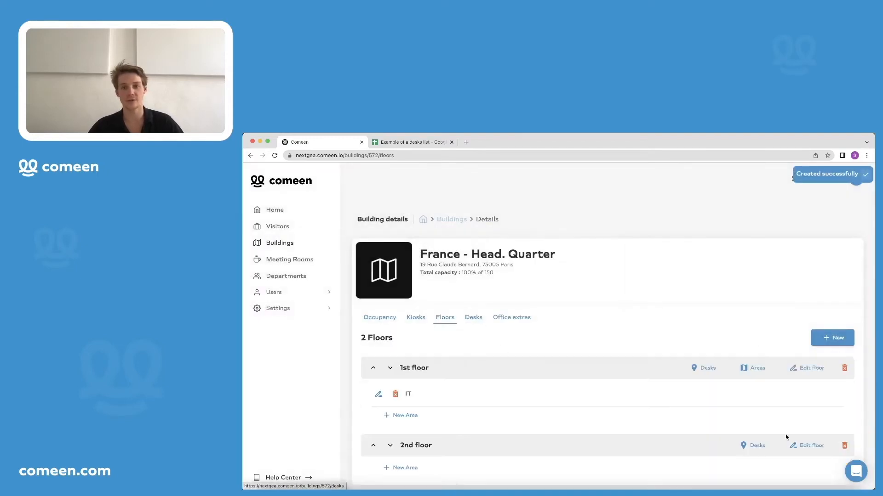
{"action": "left_click", "coordinate": [707, 366]}
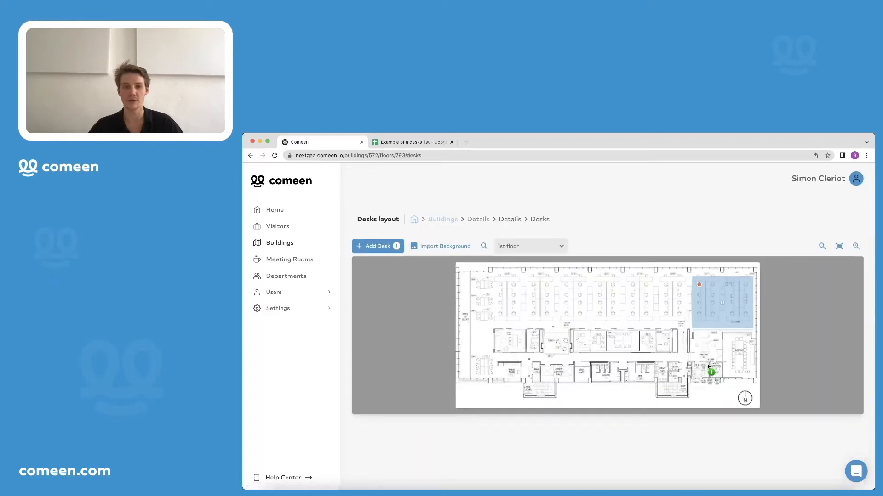
{"action": "left_click", "coordinate": [377, 246]}
{"action": "left_click", "coordinate": [496, 294]}
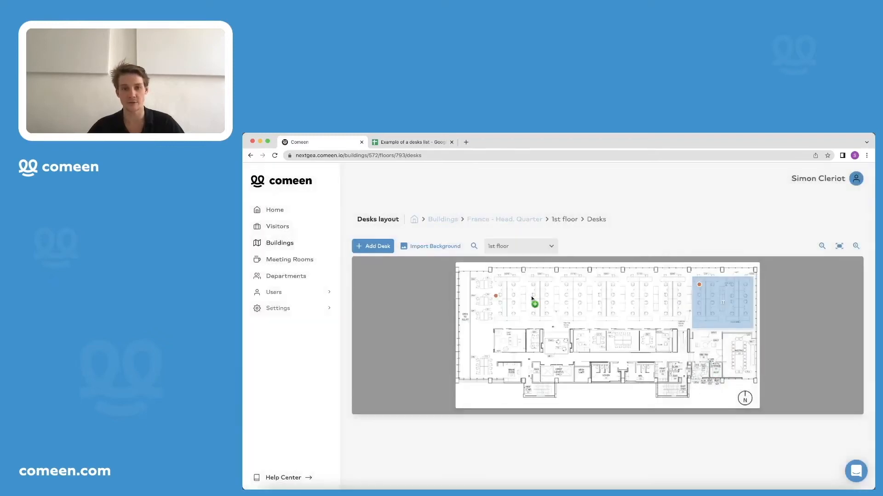
{"action": "left_click", "coordinate": [497, 297]}
{"action": "left_click_drag", "start_coordinate": [497, 299], "coordinate": [566, 304]}
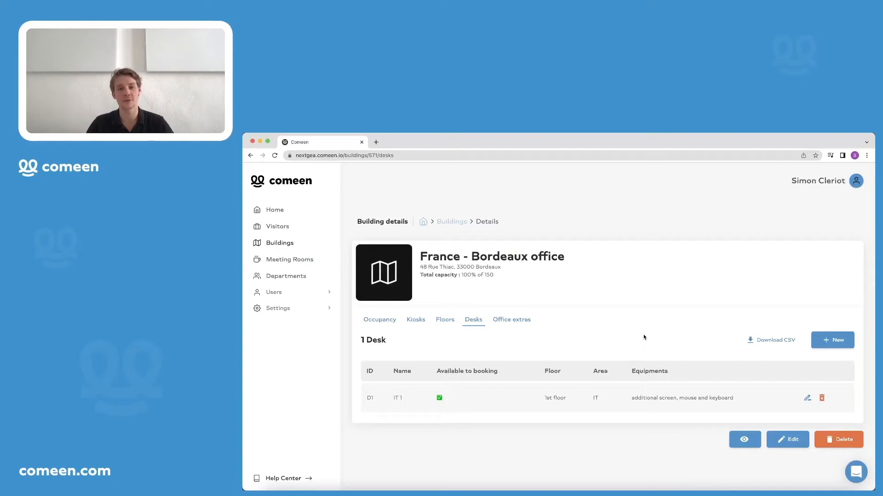
- Open the space settings and check the allowed login methods and the users' bookable weeks in advance
{"action": "left_click", "coordinate": [275, 309]}
{"action": "left_click", "coordinate": [289, 328]}
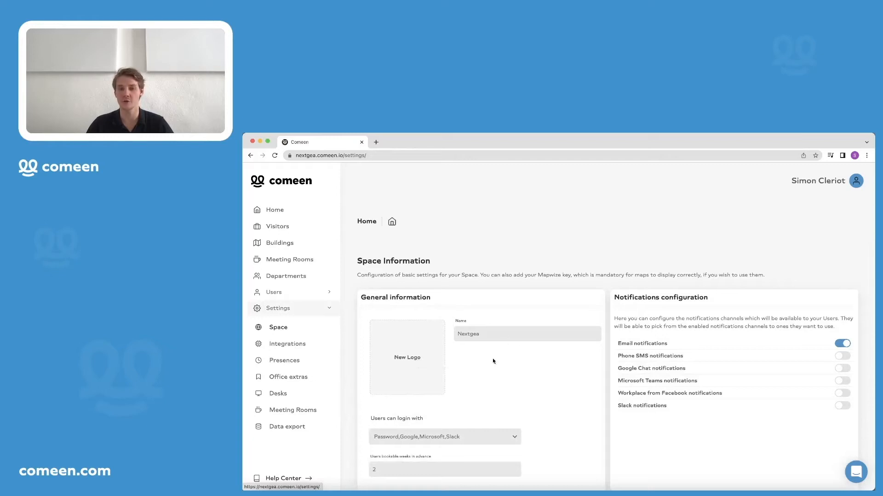
{"action": "scroll", "coordinate": [549, 406], "scroll_direction": "down", "scroll_amount": 3}
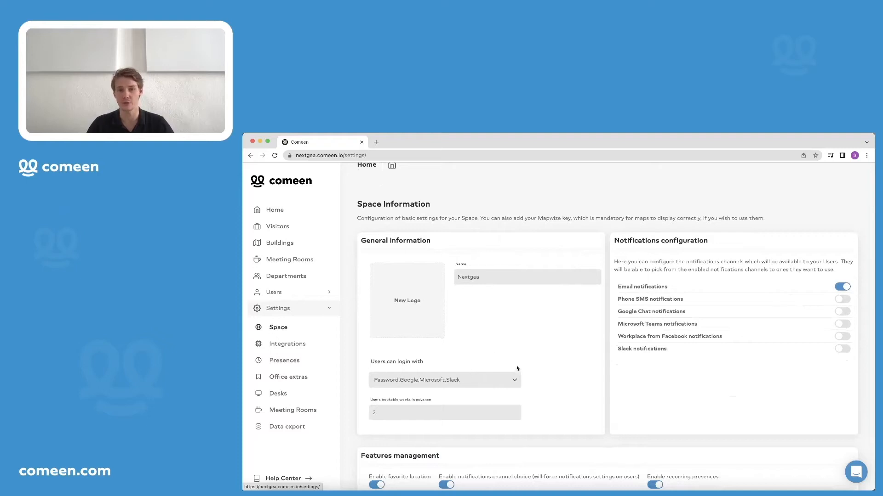
{"action": "left_click", "coordinate": [510, 381]}
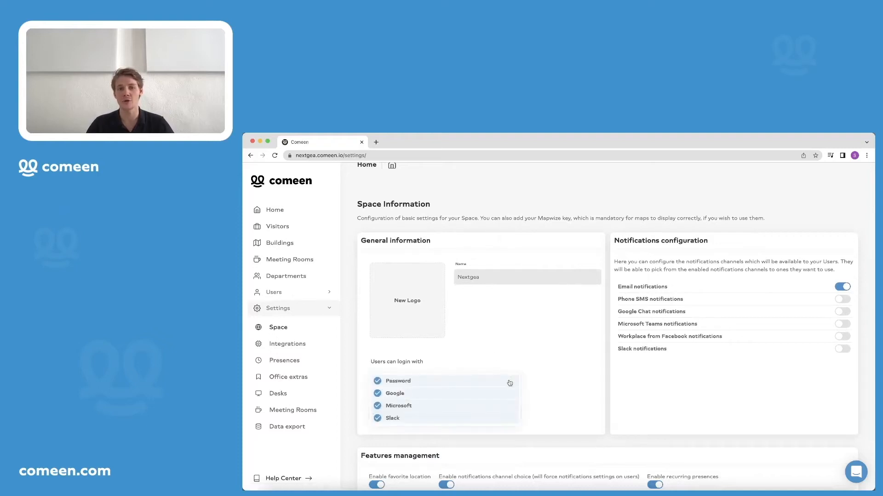
{"action": "left_click", "coordinate": [542, 373]}
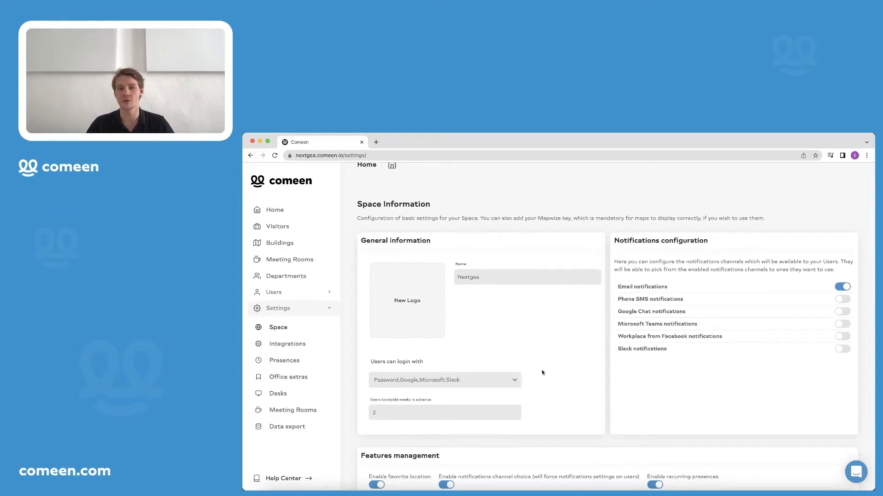
{"action": "left_click", "coordinate": [494, 415]}
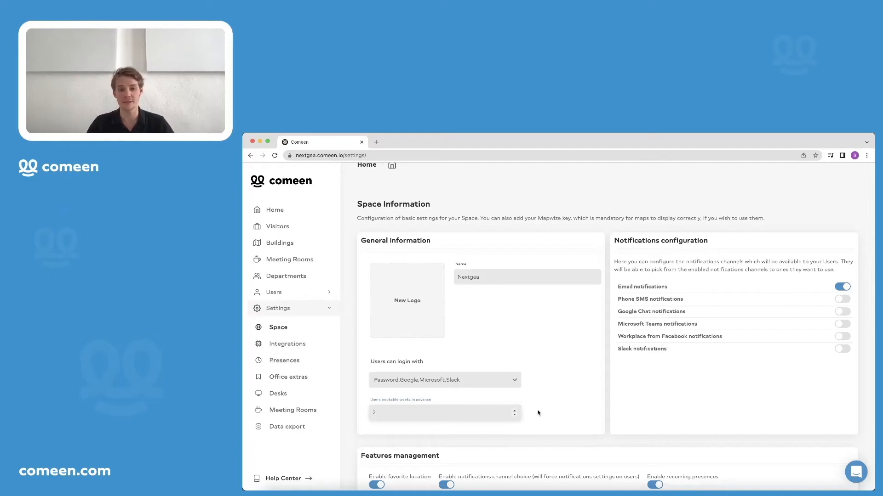
{"action": "left_click", "coordinate": [514, 410]}
{"action": "left_click", "coordinate": [515, 414]}
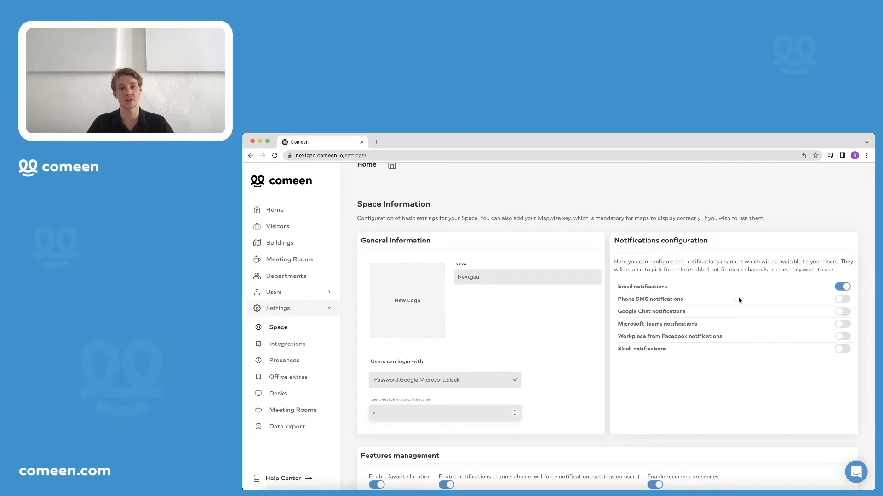
- Enable Phone SMS, Google Chat, Workplace from Facebook and Slack notifications for the space and save the settings
{"action": "left_click", "coordinate": [841, 299]}
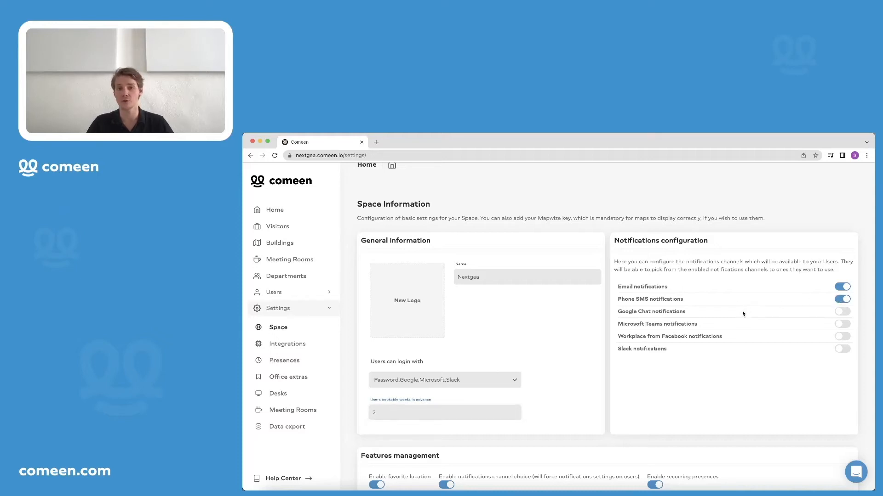
{"action": "left_click", "coordinate": [840, 315]}
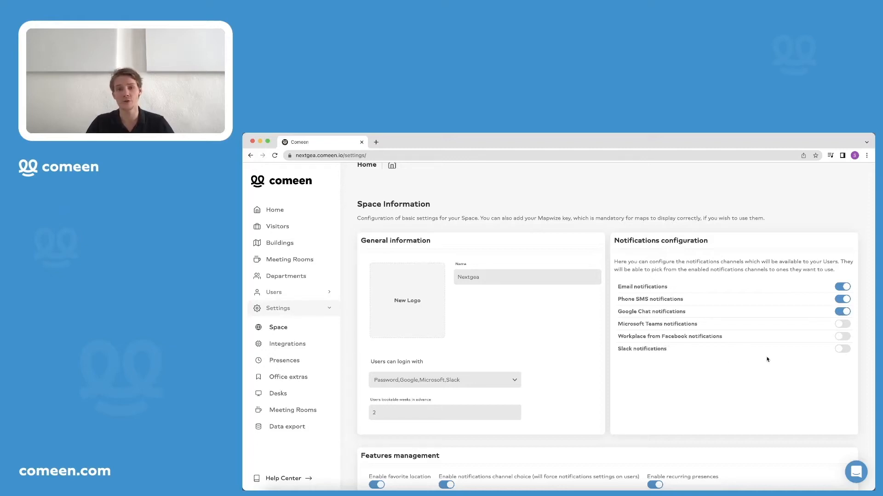
{"action": "left_click", "coordinate": [841, 338]}
{"action": "left_click", "coordinate": [842, 349]}
{"action": "scroll", "coordinate": [738, 366], "scroll_direction": "down", "scroll_amount": 2}
{"action": "scroll", "coordinate": [740, 369], "scroll_direction": "down", "scroll_amount": 2}
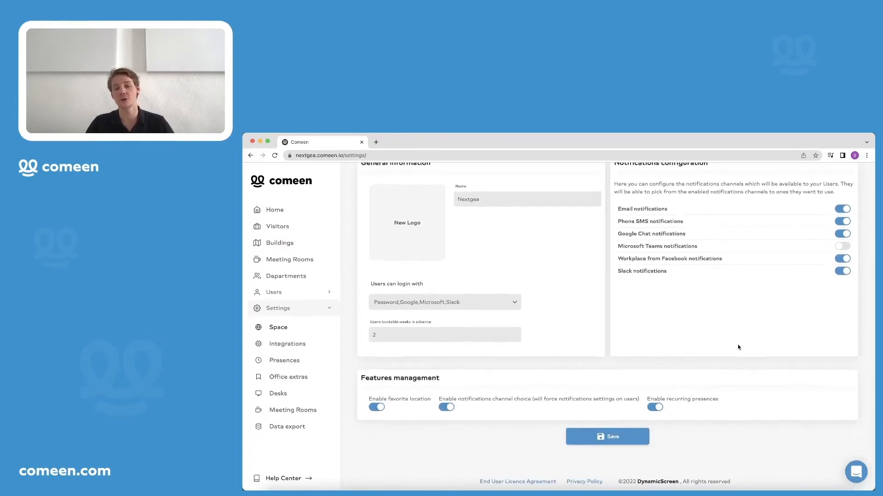
{"action": "left_click", "coordinate": [612, 436]}
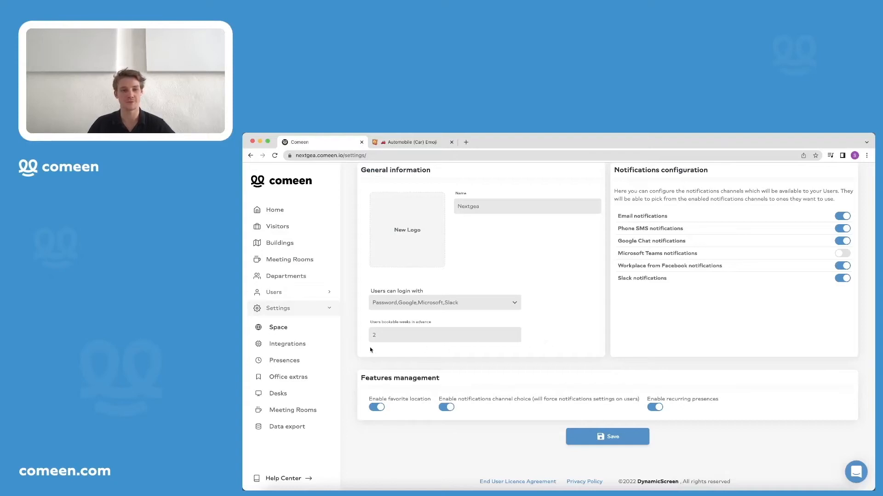
- Start a new office extra type and give it the car emoji copied from the Emojipedia Automobile page as its icon
{"action": "left_click", "coordinate": [289, 378]}
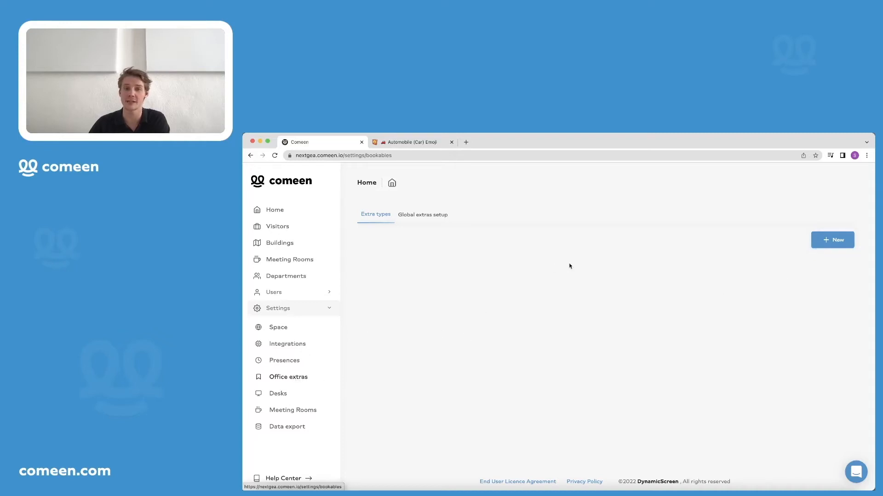
{"action": "left_click", "coordinate": [835, 244]}
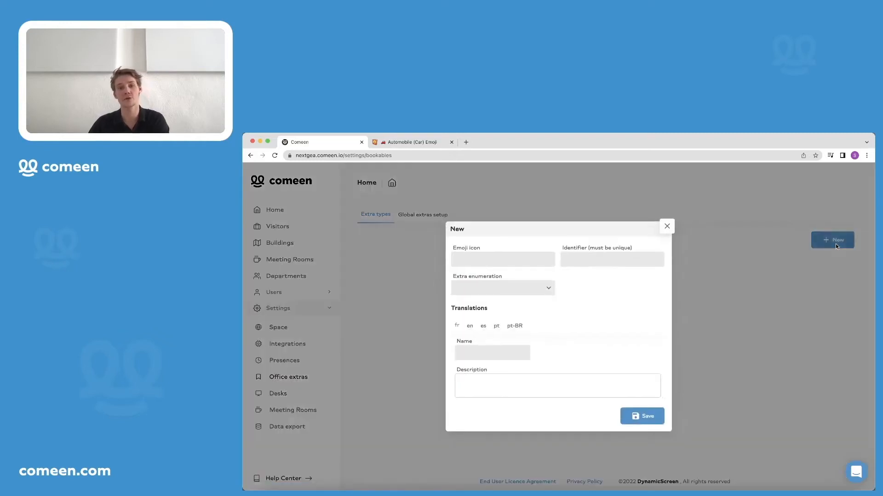
{"action": "left_click", "coordinate": [501, 261]}
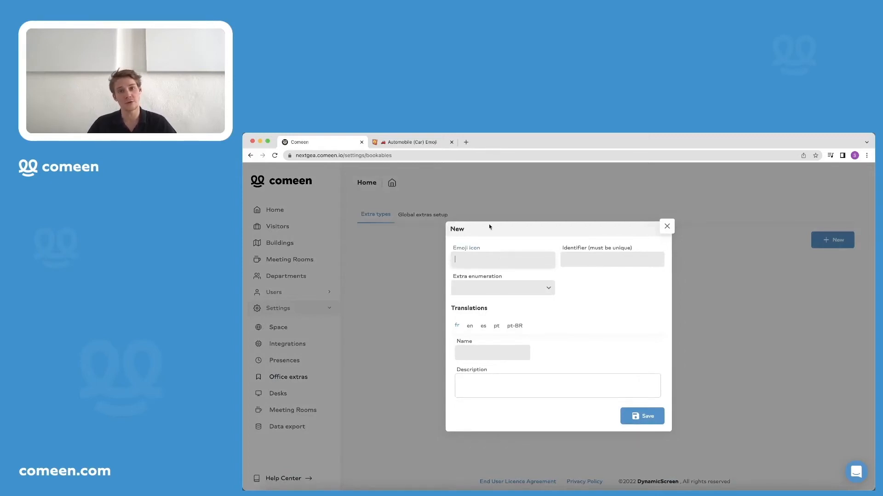
{"action": "left_click", "coordinate": [414, 143]}
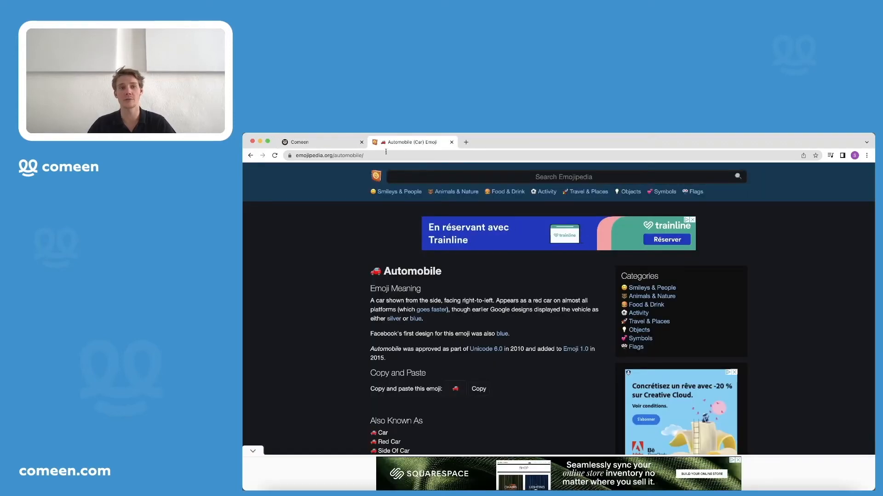
{"action": "left_click", "coordinate": [323, 155]}
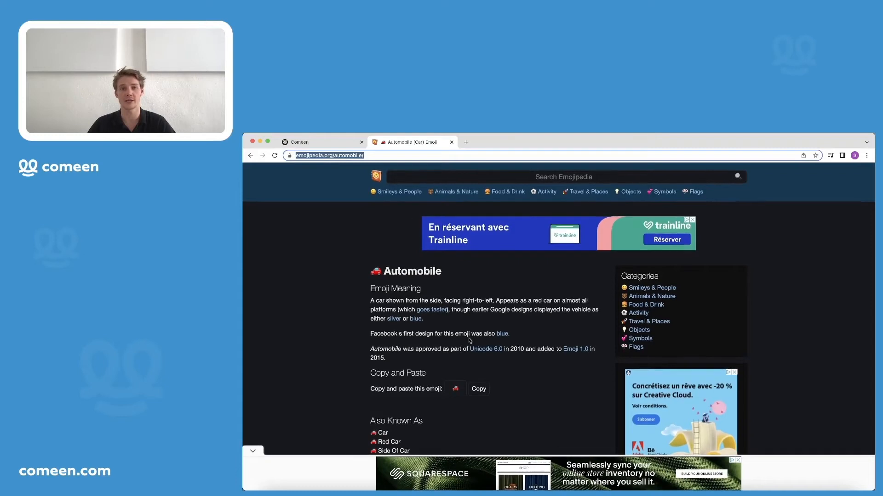
{"action": "left_click", "coordinate": [479, 389]}
{"action": "left_click", "coordinate": [316, 142]}
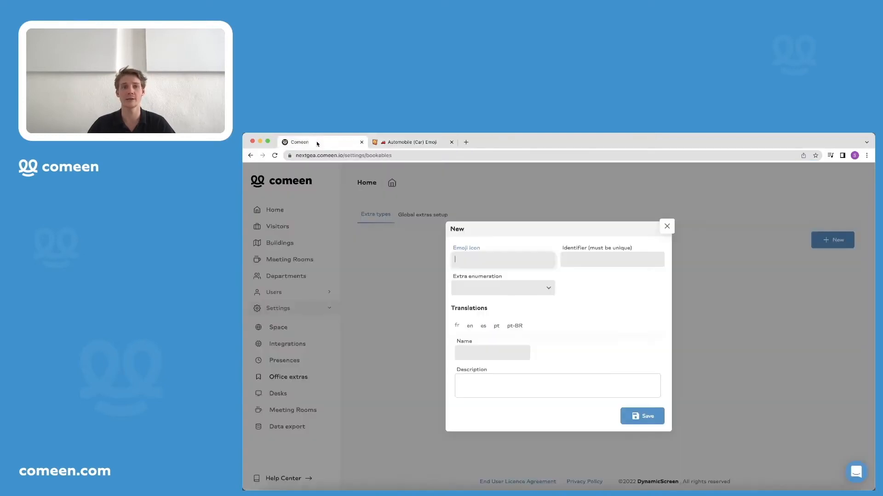
{"action": "key", "text": "super+v"}
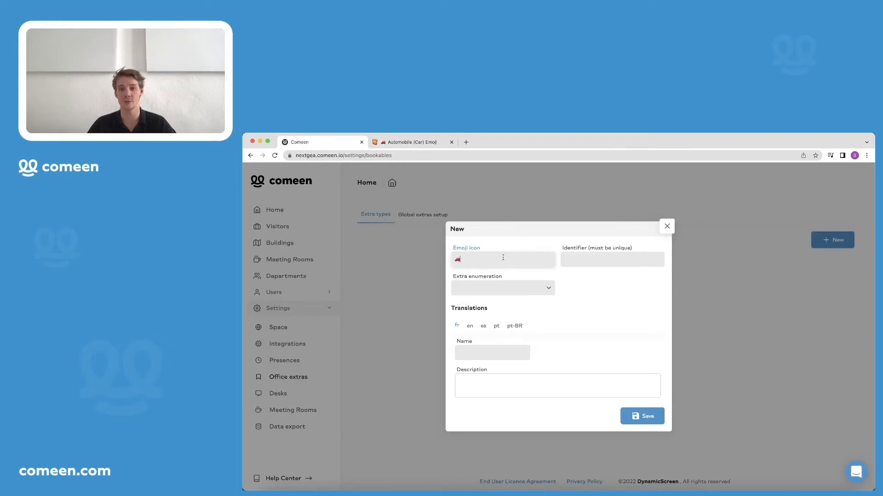
- Set the extra type's identifier to "park slot" and its enumeration to Finite - identified
{"action": "left_click", "coordinate": [574, 258]}
{"action": "type", "text": "park slot"}
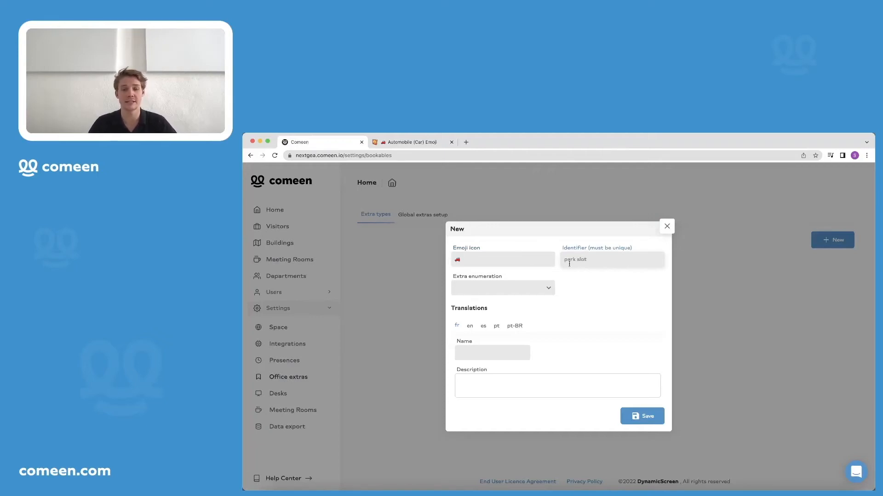
{"action": "left_click", "coordinate": [515, 294]}
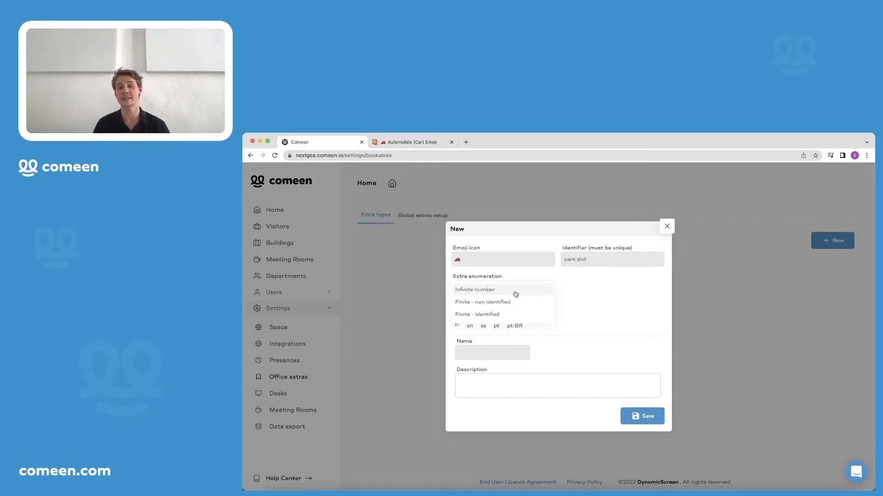
{"action": "left_click", "coordinate": [511, 315]}
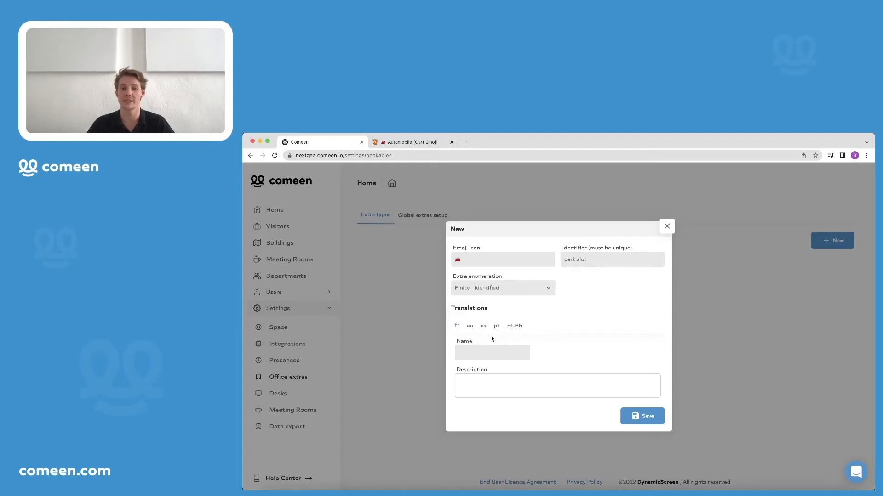
- Name the extra type "Park slot", describe it as "Book a par slot before coming to the office with your car." and save it
{"action": "left_click", "coordinate": [477, 352]}
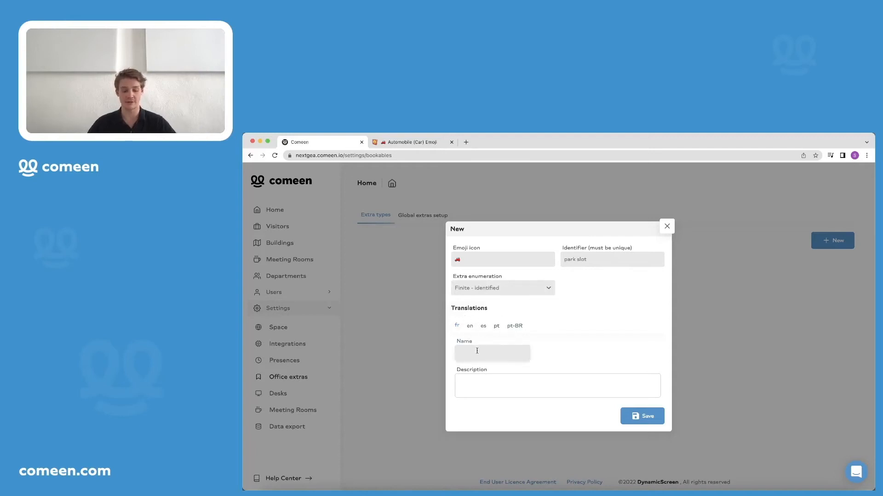
{"action": "type", "text": "Park slot"}
{"action": "left_click", "coordinate": [509, 385]}
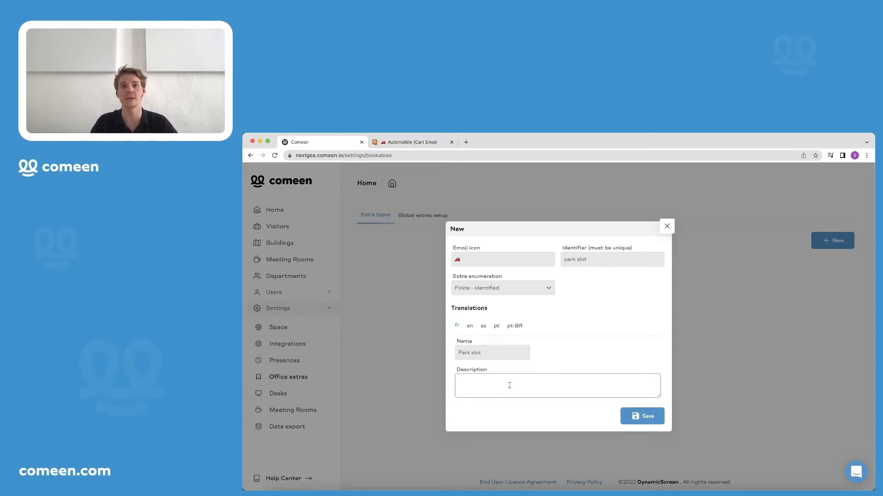
{"action": "type", "text": "book a par slot"}
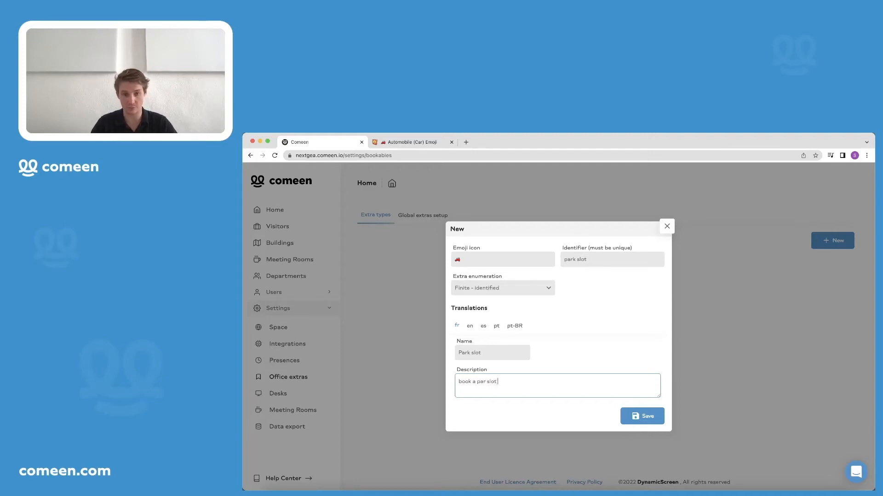
{"action": "type", "text": " before,co"}
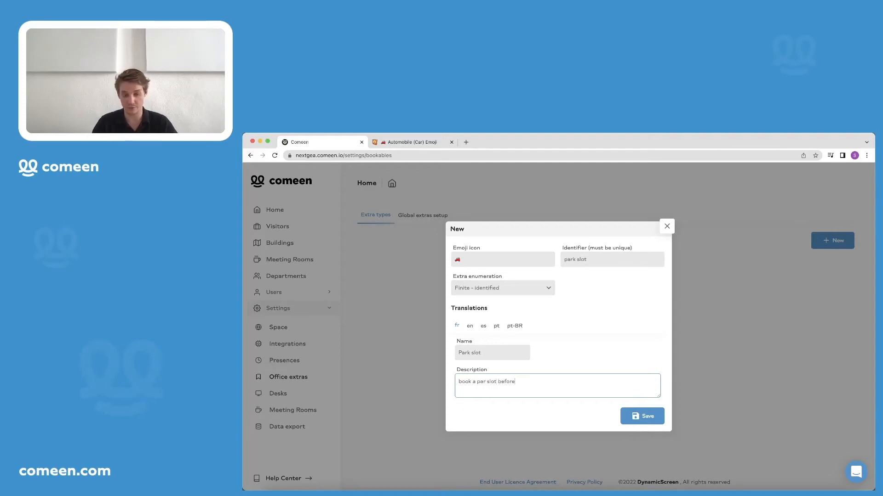
{"action": "key", "text": "BackSpace"}
{"action": "key", "text": "BackSpace"}
{"action": "type", "text": "co"}
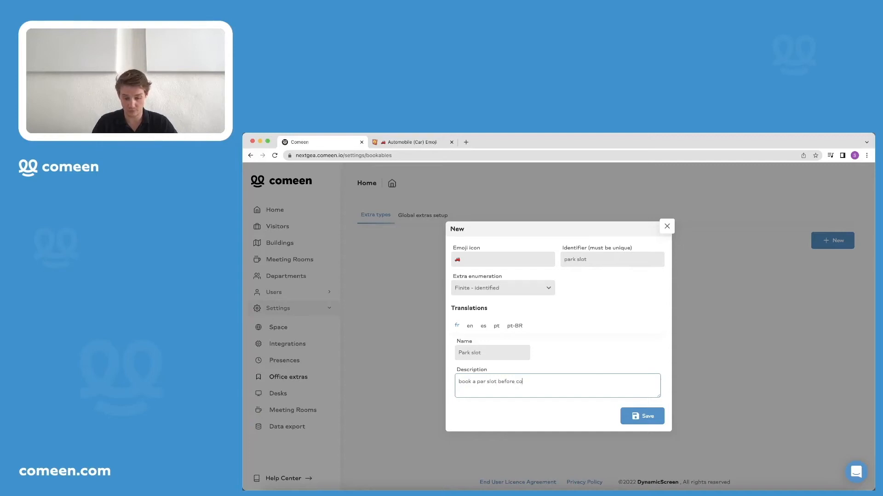
{"action": "type", "text": "ming to th"}
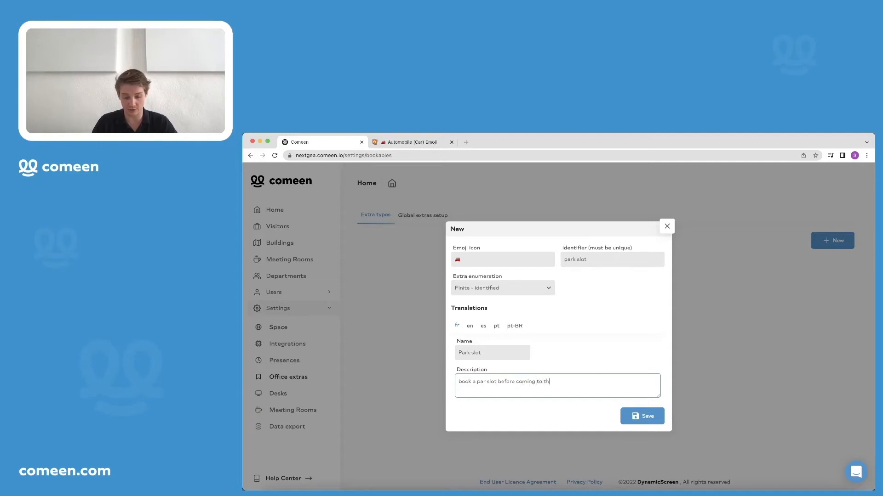
{"action": "type", "text": "e office with your car."}
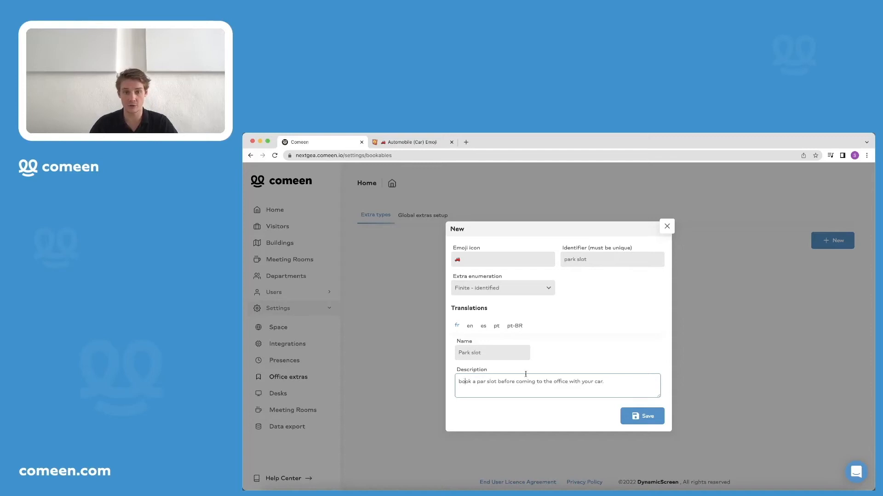
{"action": "key", "text": "BackSpace"}
{"action": "type", "text": "B"}
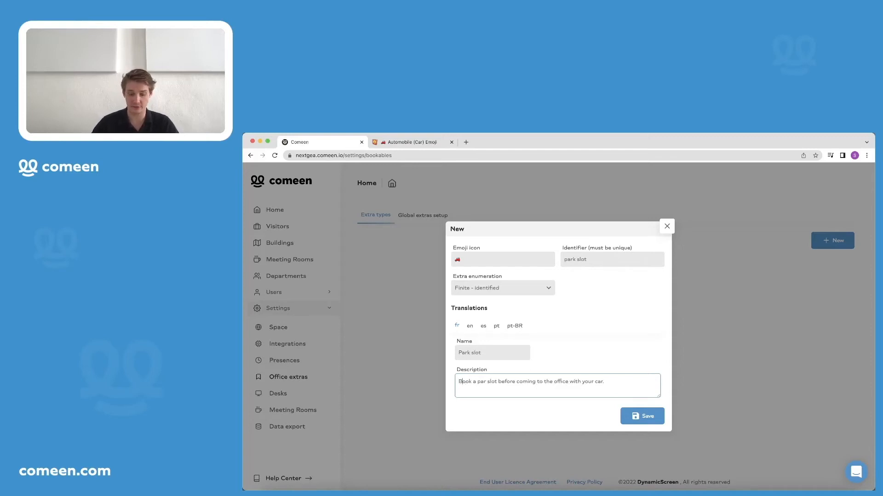
{"action": "left_click", "coordinate": [641, 417]}
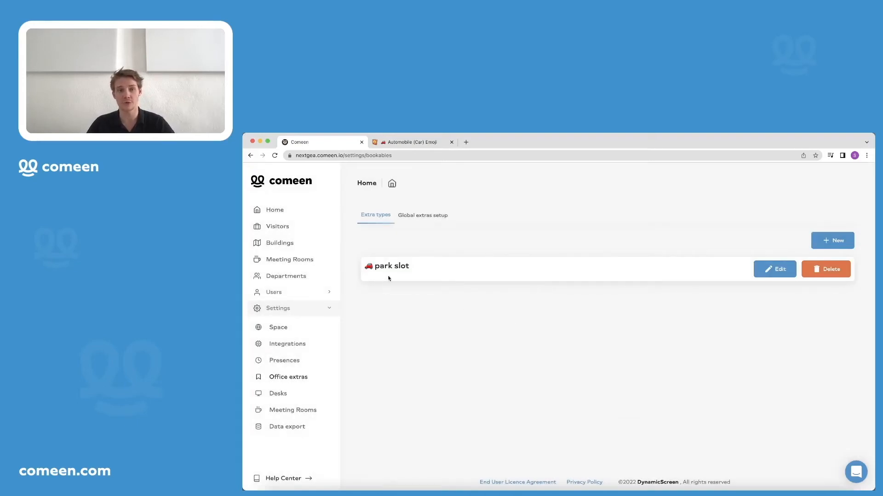
- Create a global office extra of type park slot associated with the France - Bordeaux office building and save it
{"action": "left_click", "coordinate": [418, 220]}
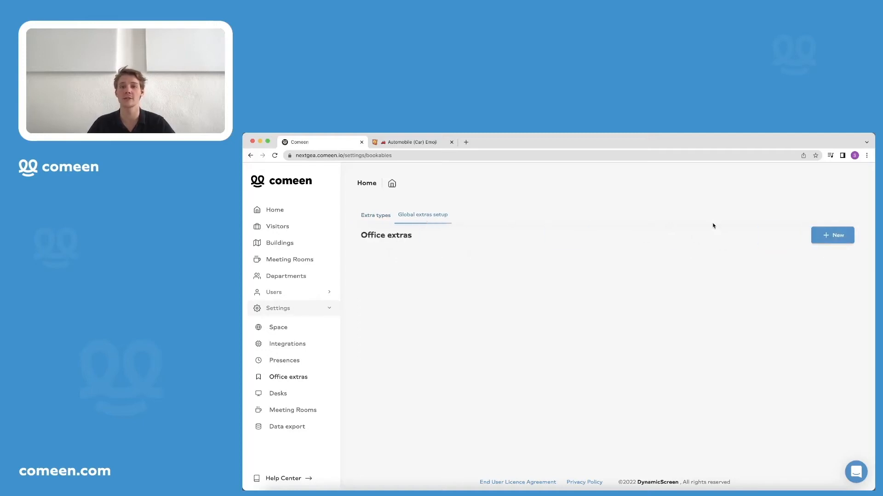
{"action": "left_click", "coordinate": [838, 241]}
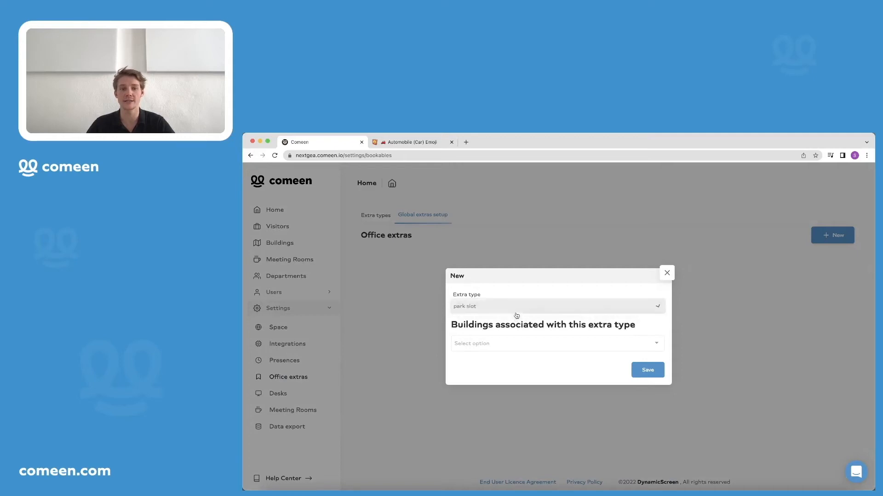
{"action": "left_click", "coordinate": [502, 344]}
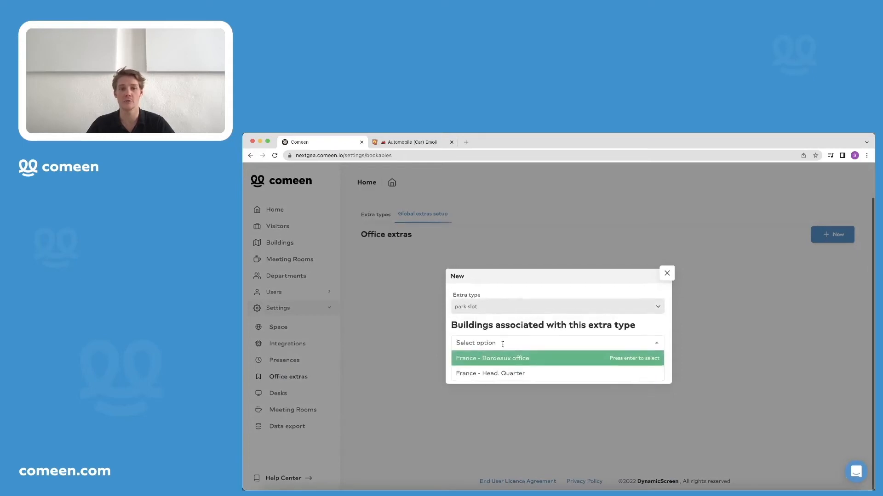
{"action": "left_click", "coordinate": [533, 363]}
{"action": "left_click", "coordinate": [648, 370]}
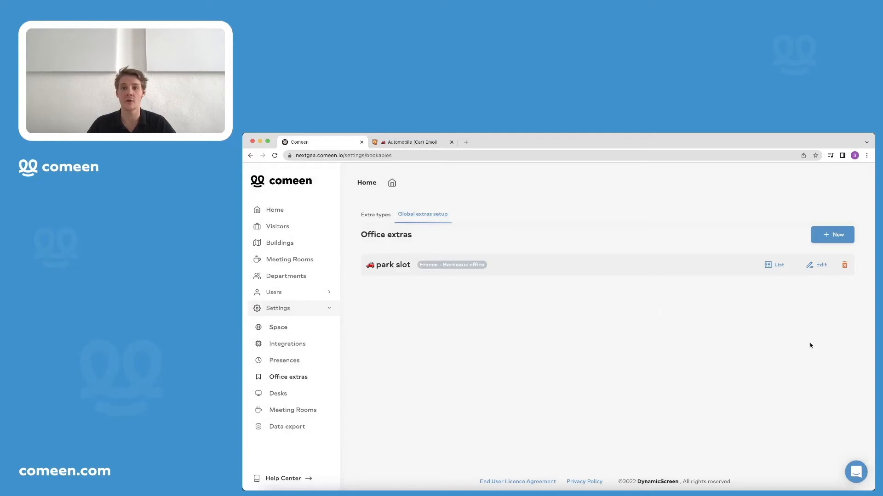
- Open the park slot extra's list and add the reference "park slot 1", available to booking
{"action": "left_click", "coordinate": [776, 266]}
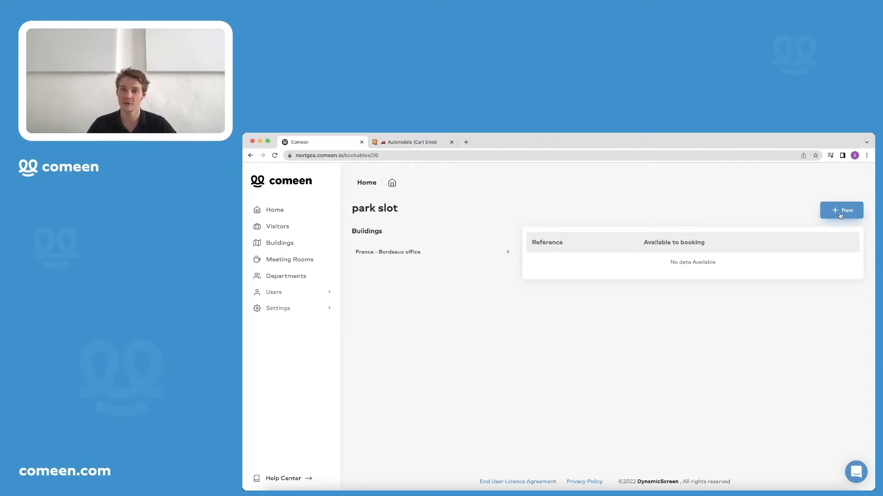
{"action": "left_click", "coordinate": [840, 216]}
{"action": "left_click", "coordinate": [453, 319]}
{"action": "type", "text": "pa"}
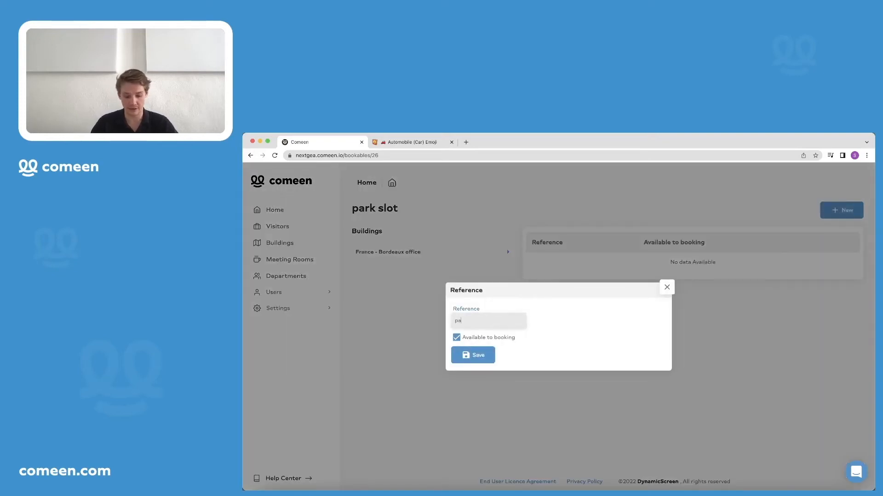
{"action": "type", "text": "rk slot 1"}
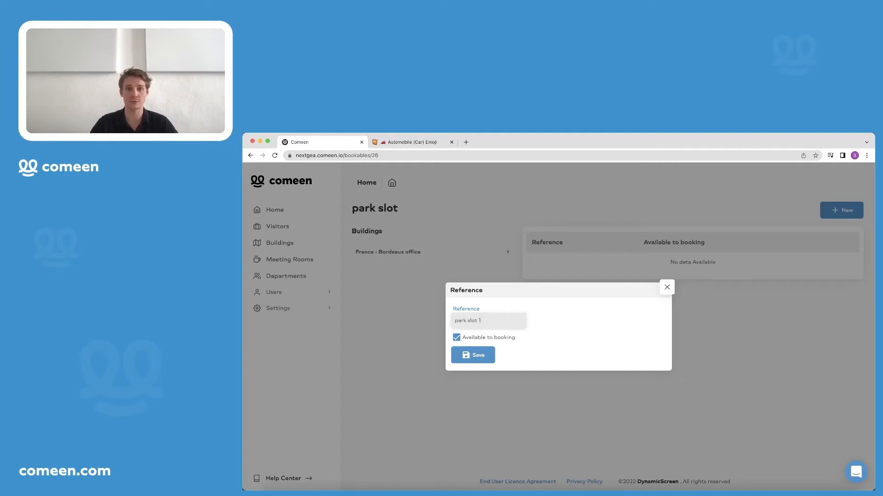
{"action": "left_click", "coordinate": [473, 355]}
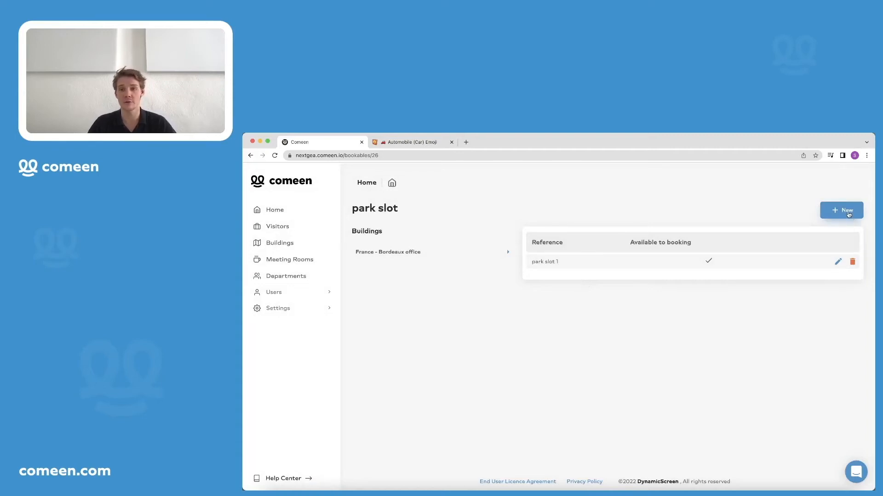
- Add a second bookable reference named "park slot 2" to the park slot list
{"action": "left_click", "coordinate": [848, 214]}
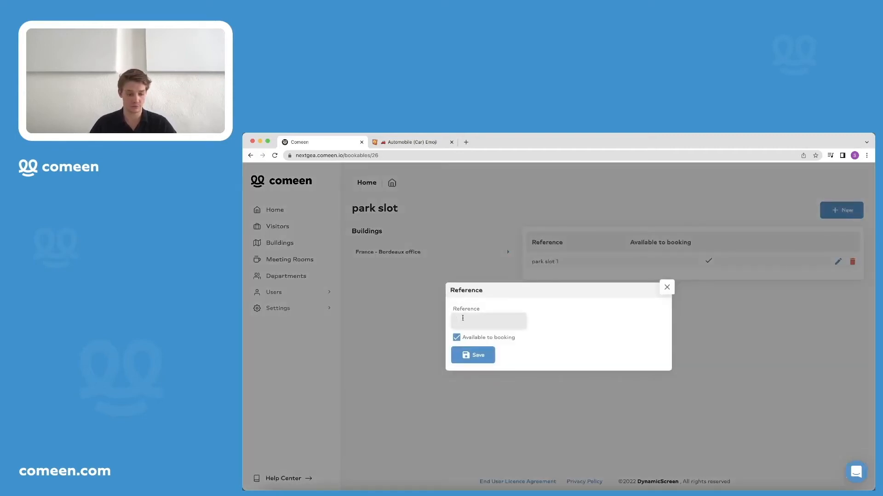
{"action": "type", "text": "1 park slot"}
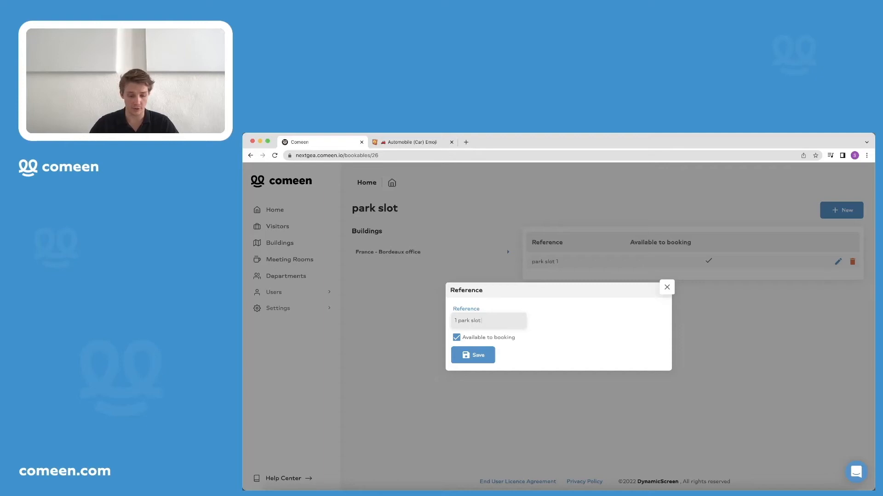
{"action": "key", "text": "BackSpace"}
{"action": "key", "text": "BackSpace"}
{"action": "left_click", "coordinate": [476, 359]}
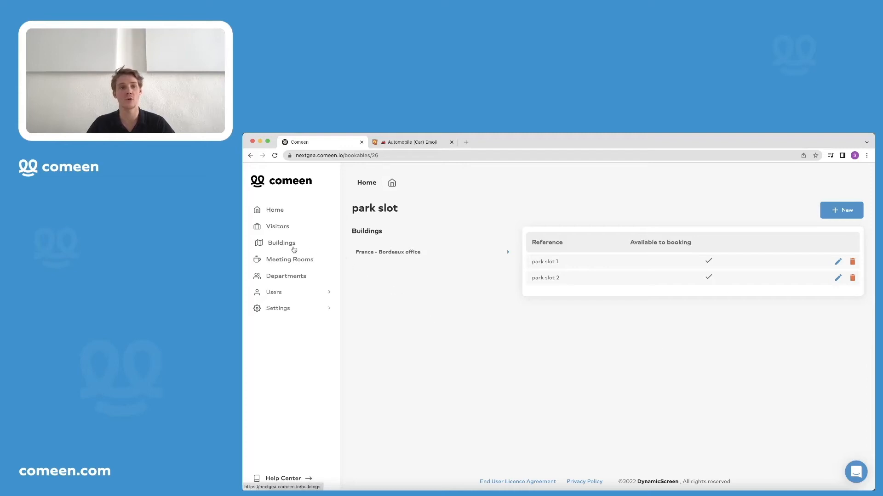
- View the France - Bordeaux office building's office extras and check its list of park slots
{"action": "left_click", "coordinate": [294, 249]}
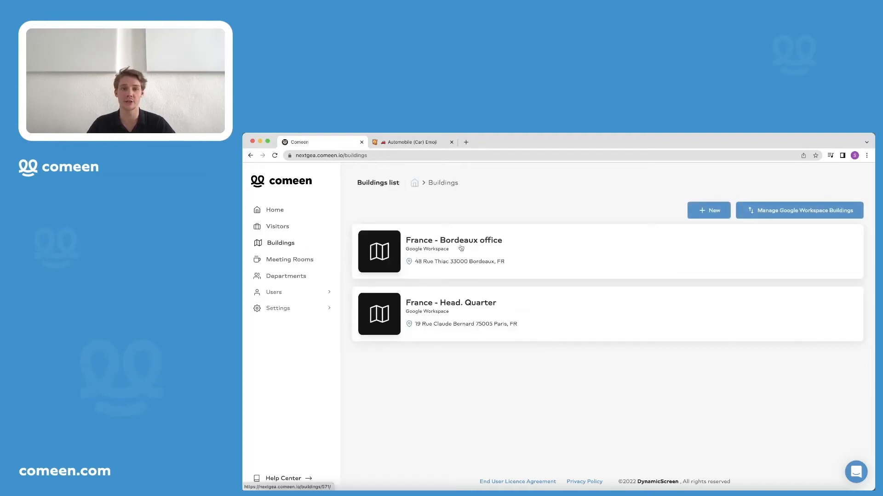
{"action": "left_click", "coordinate": [546, 248]}
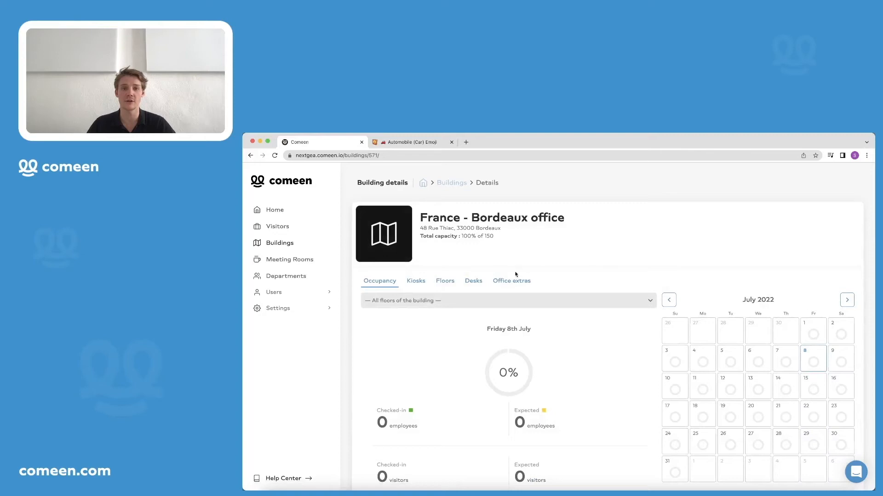
{"action": "left_click", "coordinate": [512, 281]}
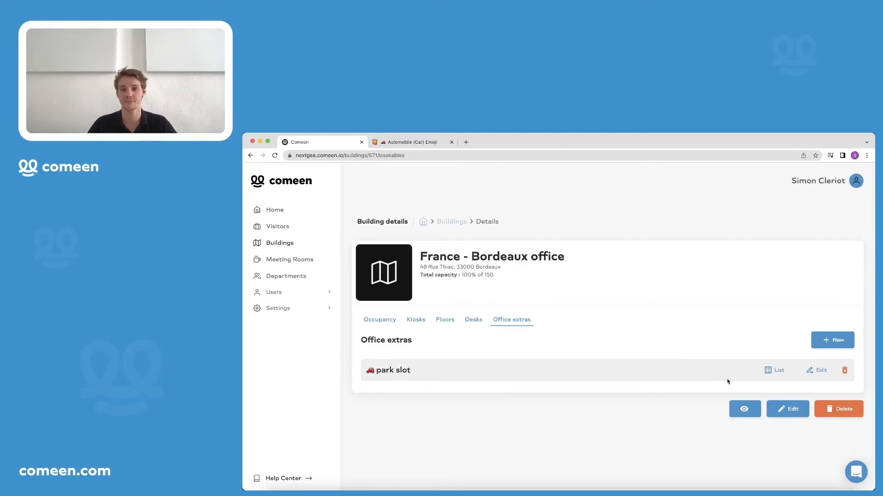
{"action": "left_click", "coordinate": [767, 370]}
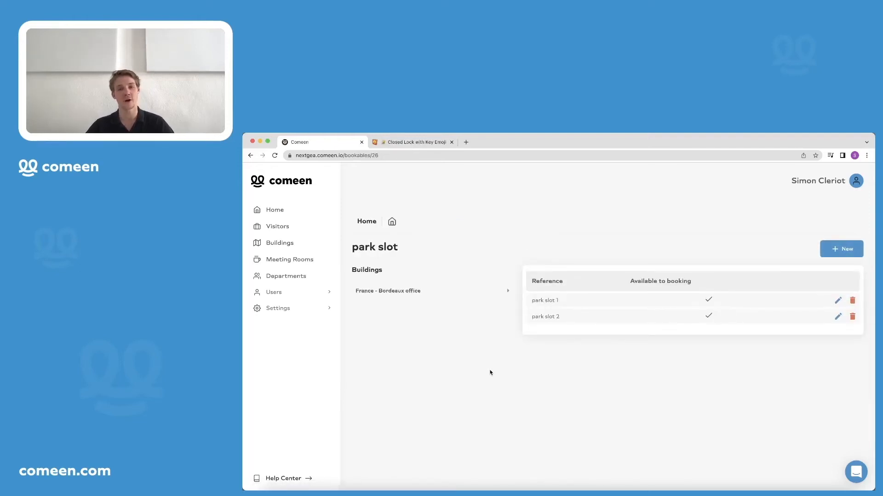
- Start another office extra type in the settings and set its enumeration to Finite - non identified
{"action": "left_click", "coordinate": [284, 310]}
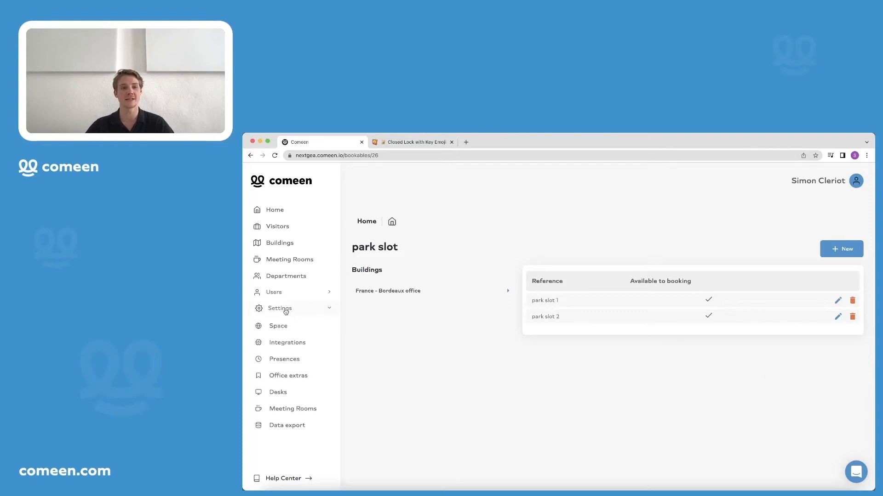
{"action": "left_click", "coordinate": [293, 378]}
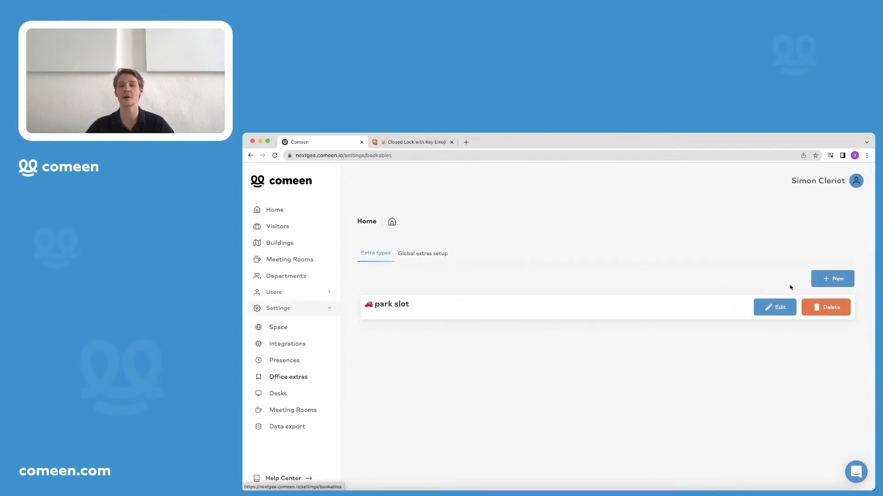
{"action": "left_click", "coordinate": [838, 285]}
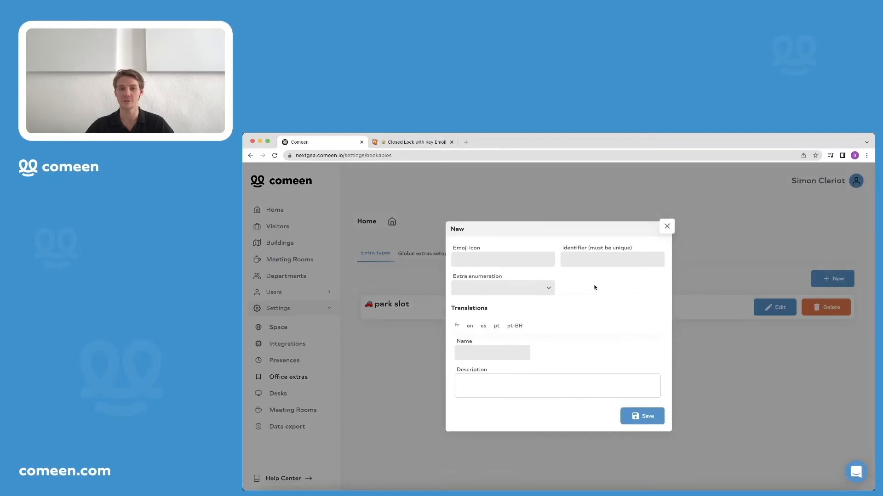
{"action": "left_click", "coordinate": [547, 289]}
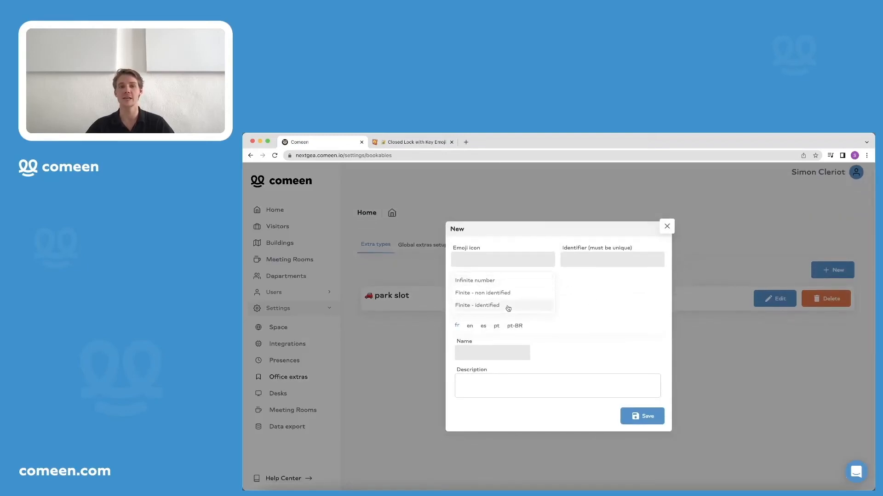
{"action": "left_click", "coordinate": [581, 311]}
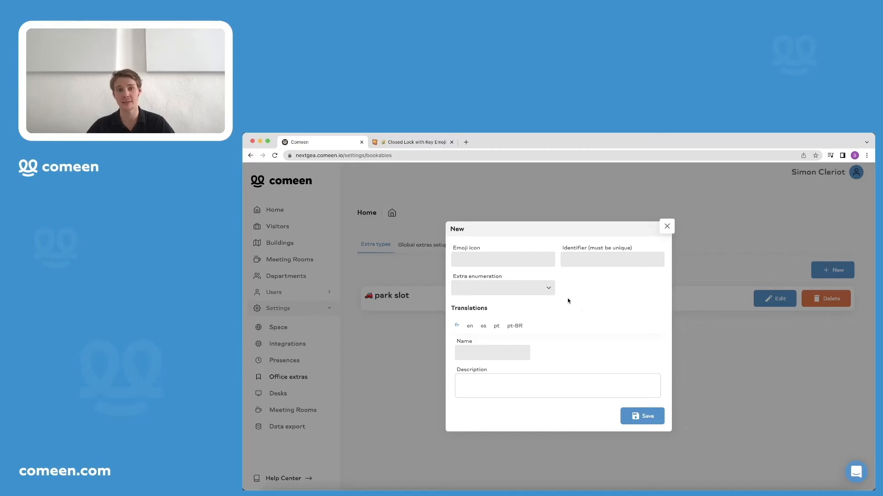
{"action": "left_click", "coordinate": [543, 292]}
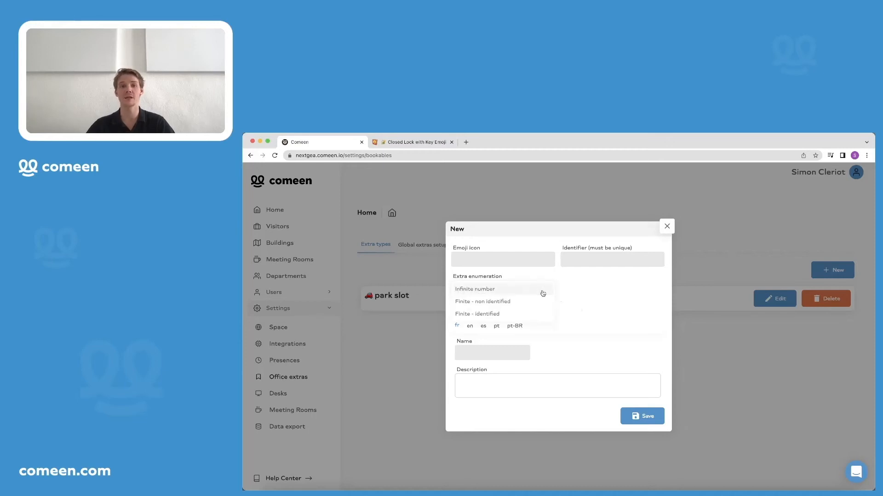
{"action": "left_click", "coordinate": [511, 303]}
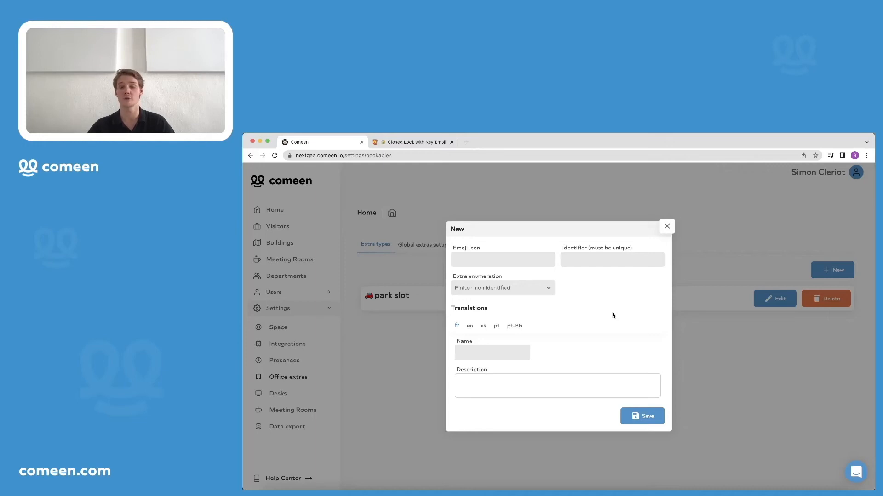
- Set both the identifier and the translated name of the new extra type to "lockers"
{"action": "left_click", "coordinate": [601, 258]}
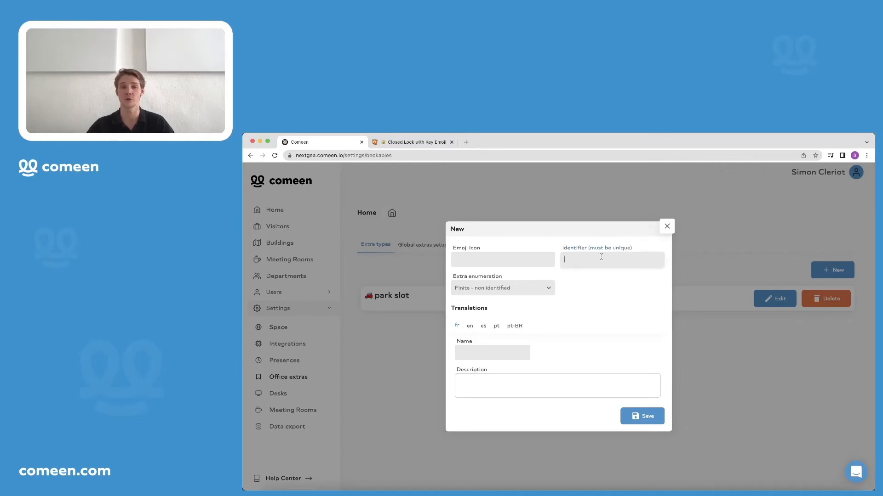
{"action": "type", "text": "lockers"}
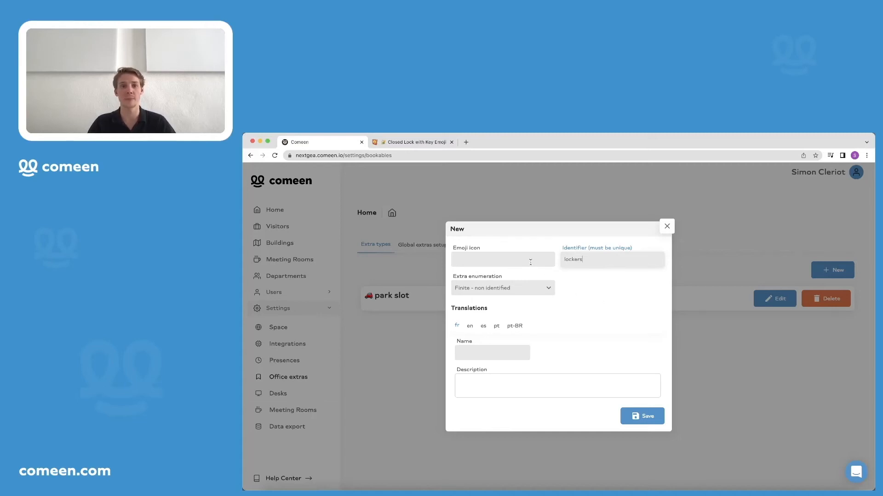
{"action": "left_click", "coordinate": [496, 352]}
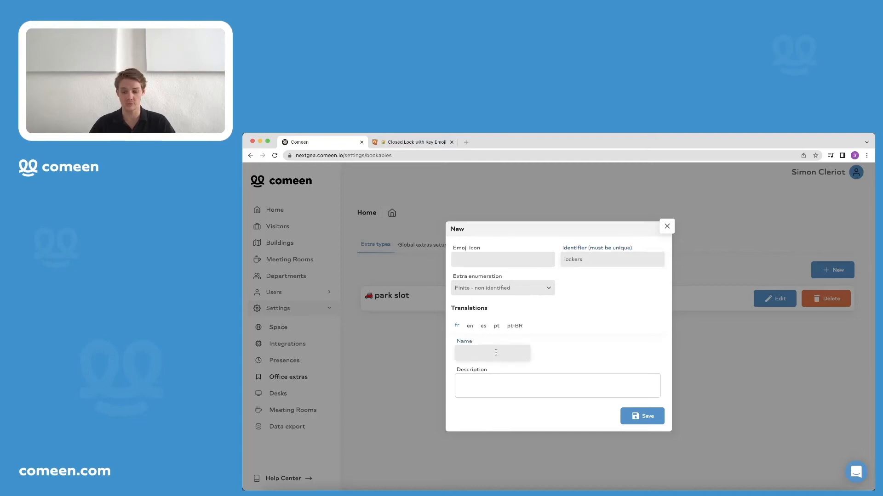
{"action": "type", "text": "lockers"}
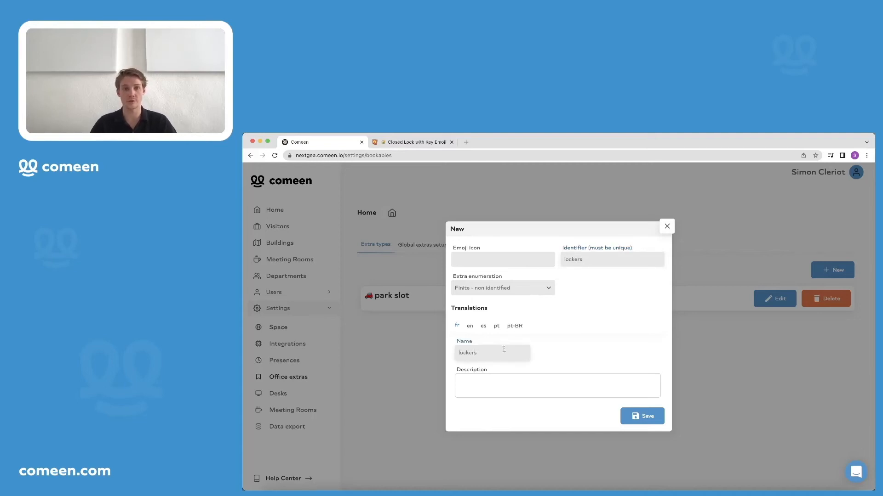
- Correct the extra type's identifier to "locker" and copy the Locked with Key emoji from Emojipedia into its emoji icon
{"action": "left_click", "coordinate": [615, 260]}
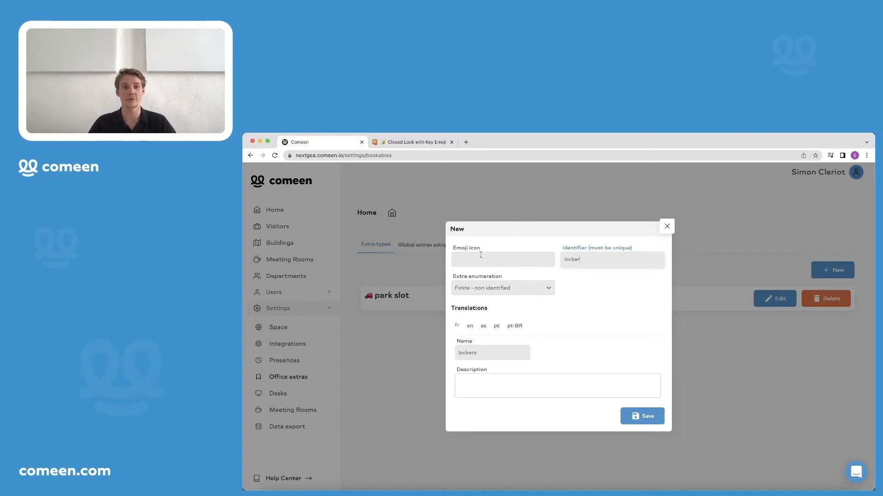
{"action": "left_click", "coordinate": [419, 143]}
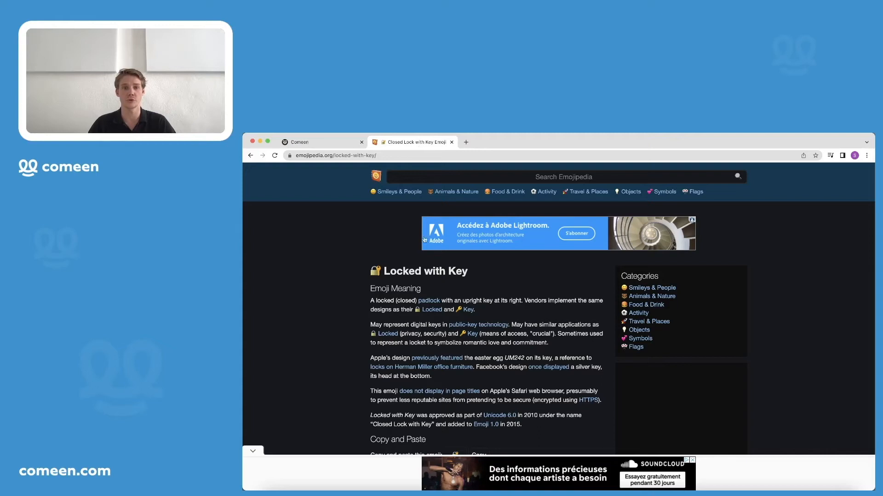
{"action": "scroll", "coordinate": [478, 358], "scroll_direction": "down", "scroll_amount": 3}
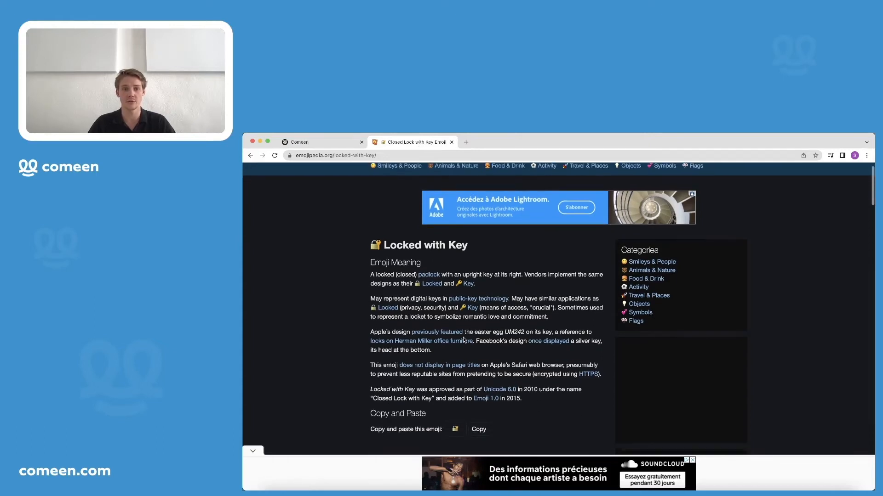
{"action": "left_click", "coordinate": [479, 387]}
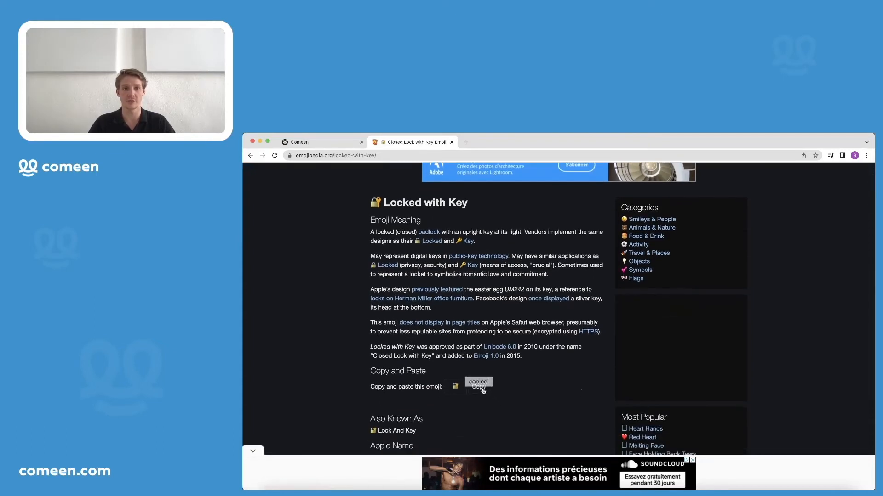
{"action": "left_click", "coordinate": [303, 144]}
{"action": "left_click", "coordinate": [504, 255]}
{"action": "key", "text": "super+v"}
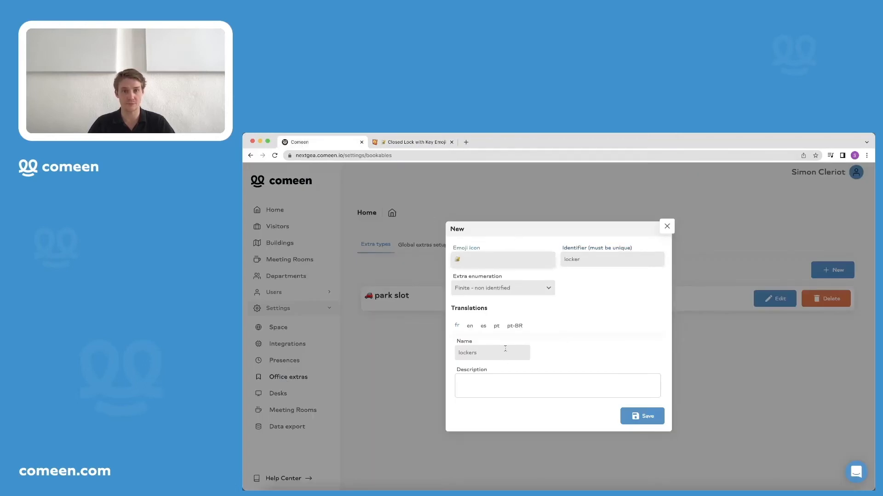
- Add the description "Book a locker to store your stuff when at the office" to the locker extra type and save it
{"action": "left_click", "coordinate": [504, 380]}
{"action": "type", "text": "Book a locker"}
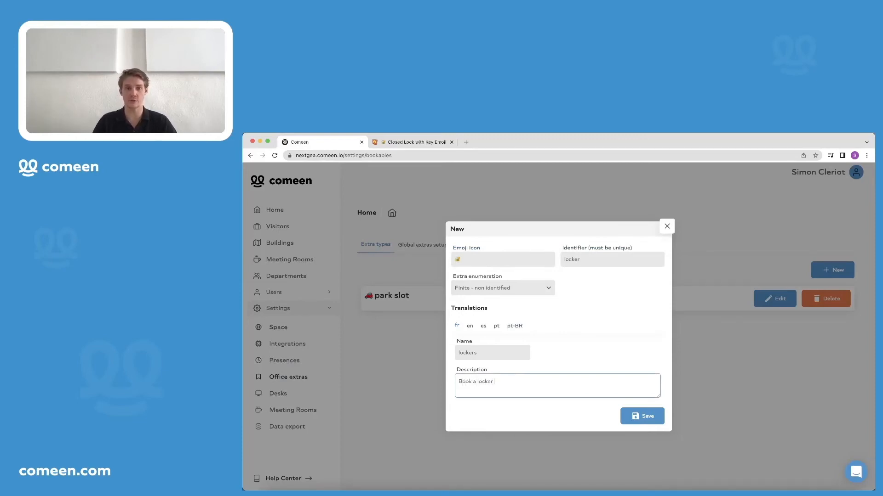
{"action": "type", "text": " to"}
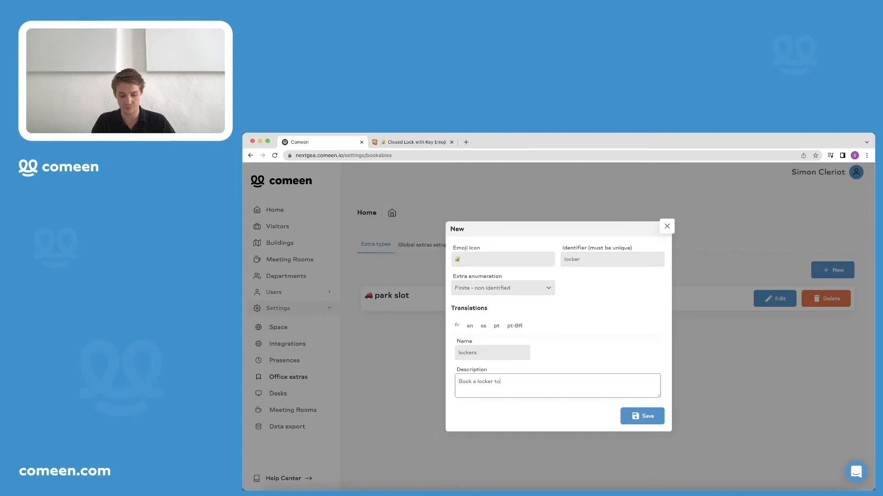
{"action": "type", "text": " kstore your stuff when at the office"}
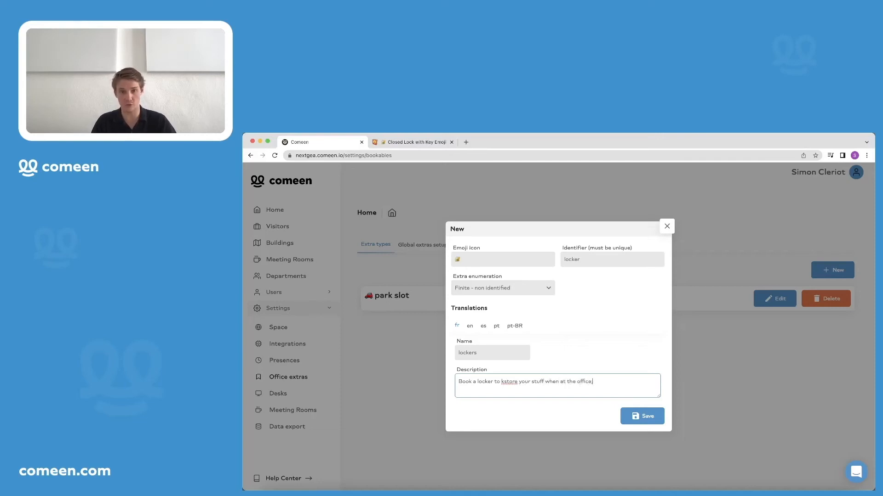
{"action": "left_click", "coordinate": [503, 381]}
{"action": "key", "text": "BackSpace"}
{"action": "left_click", "coordinate": [635, 415]}
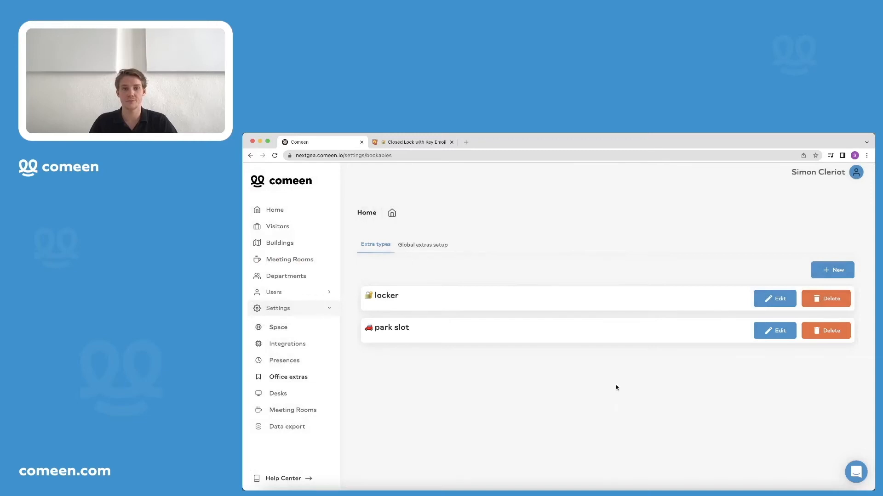
- Create a global office extra of type locker associated with the France - Bordeaux office and France - Head. Quarter buildings
{"action": "left_click", "coordinate": [433, 250]}
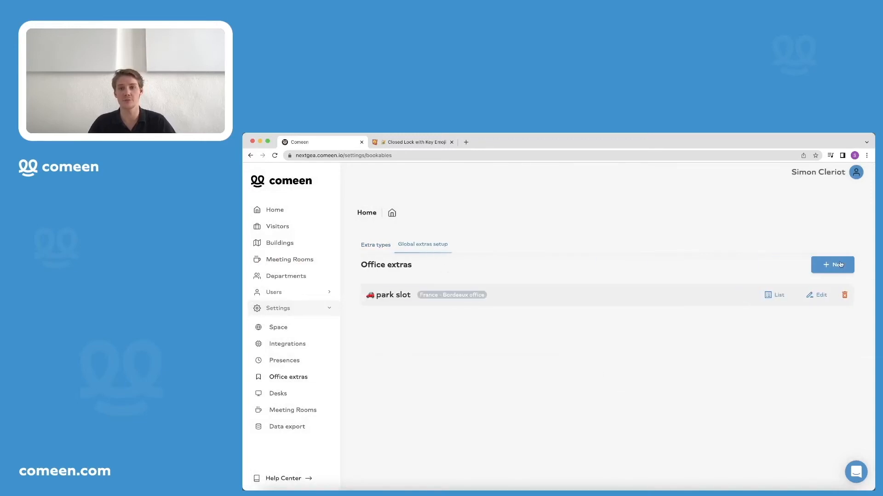
{"action": "left_click", "coordinate": [839, 264]}
{"action": "left_click", "coordinate": [556, 305]}
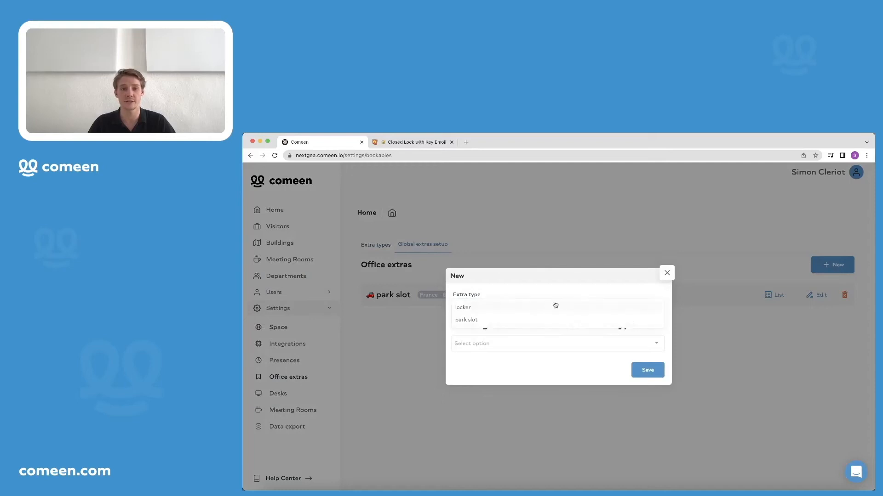
{"action": "left_click", "coordinate": [516, 309]}
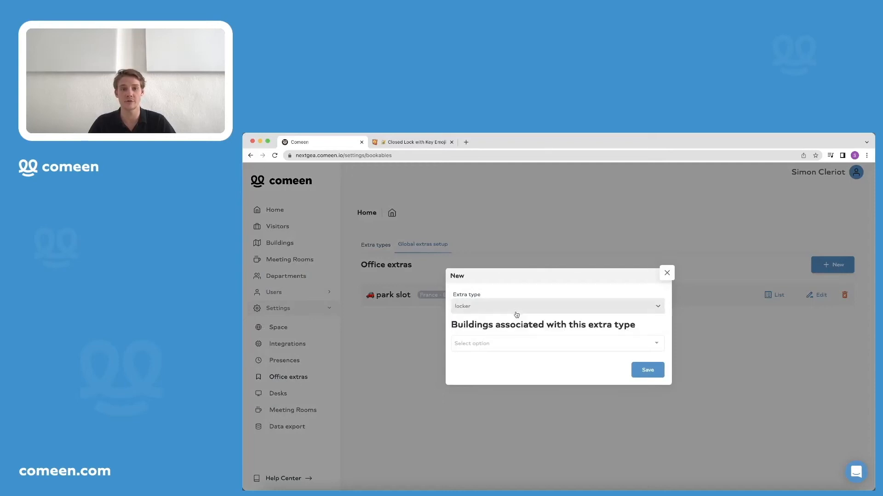
{"action": "left_click", "coordinate": [510, 345]}
{"action": "left_click", "coordinate": [517, 359]}
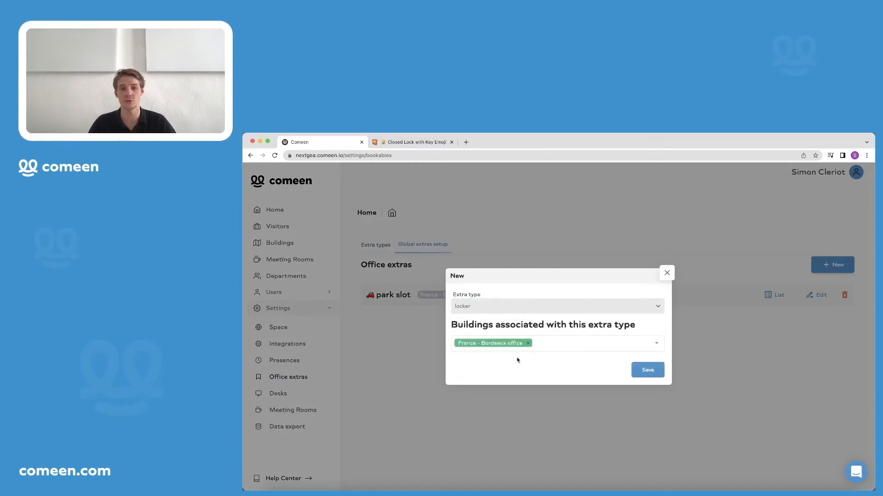
{"action": "left_click", "coordinate": [565, 347]}
{"action": "left_click", "coordinate": [586, 378]}
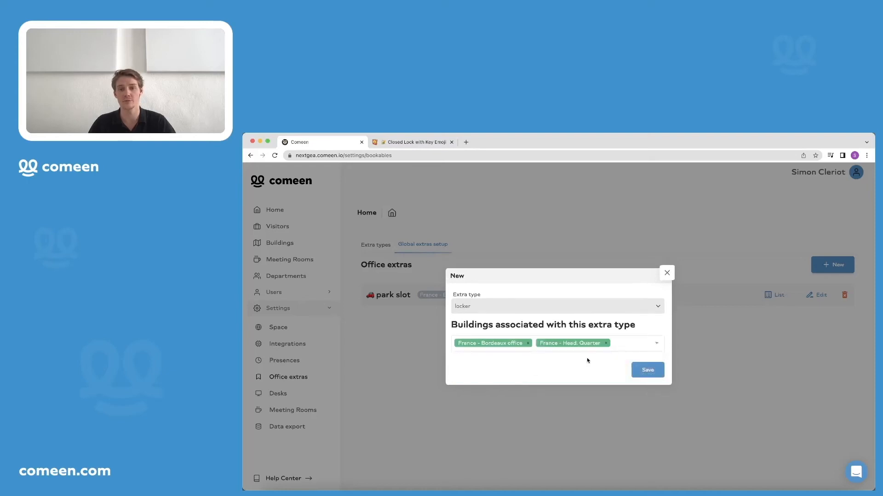
{"action": "left_click", "coordinate": [648, 372]}
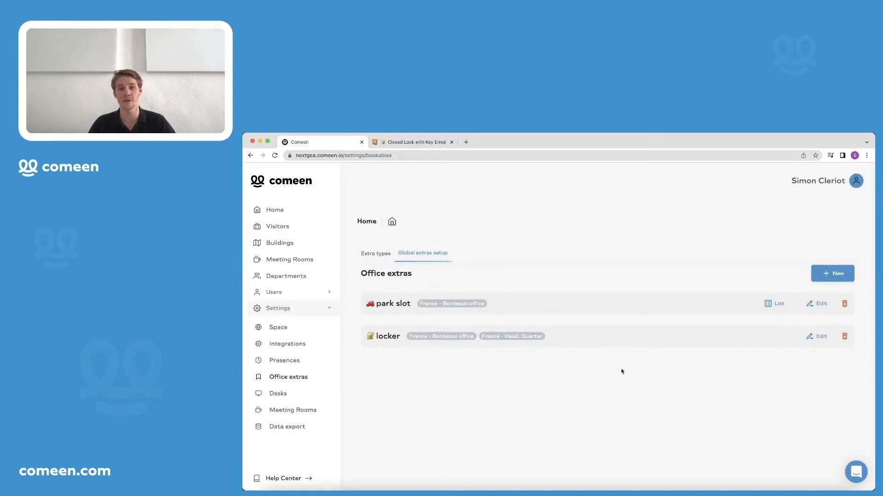
- Check the office extras of the France - Bordeaux office building and of the France - Head. Quarter building
{"action": "left_click", "coordinate": [275, 243]}
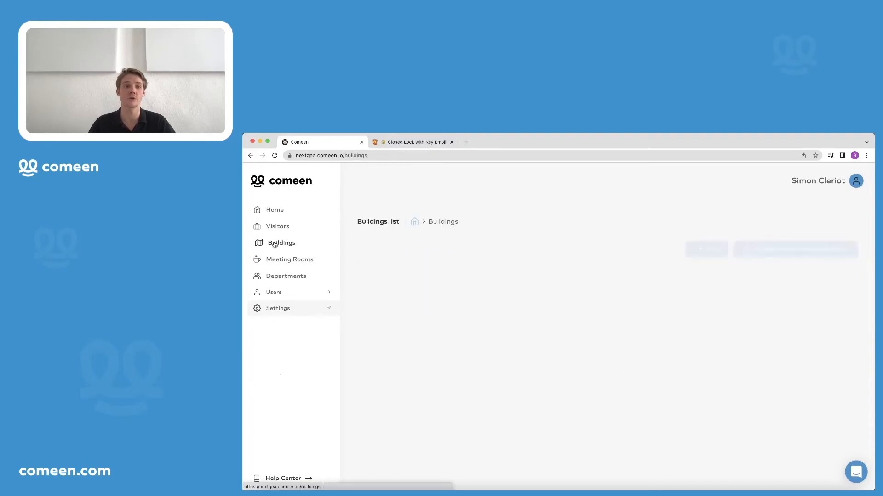
{"action": "left_click", "coordinate": [474, 281]}
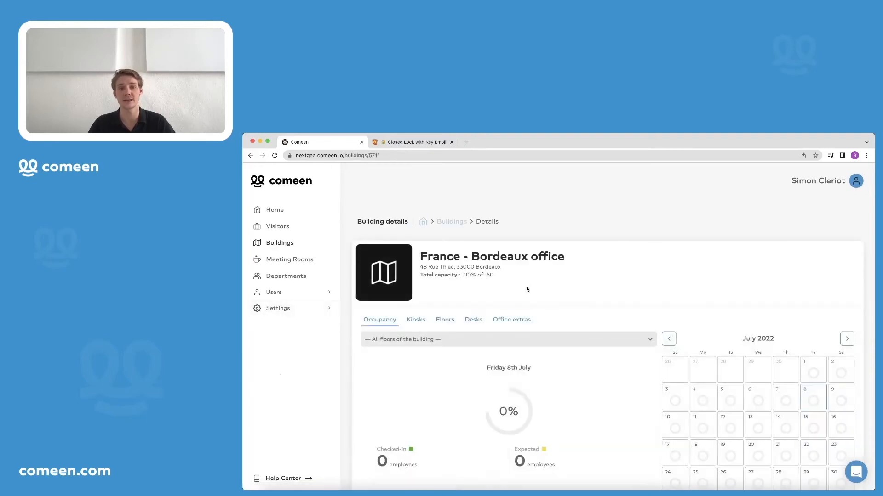
{"action": "left_click", "coordinate": [515, 321]}
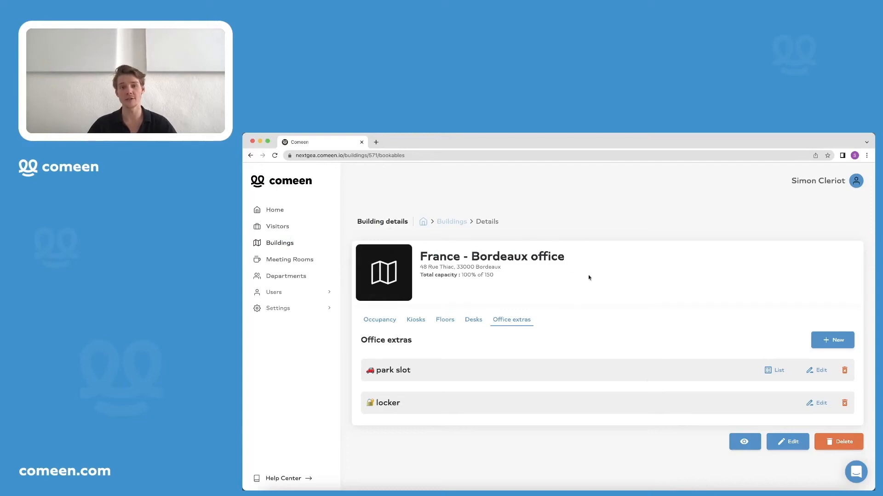
{"action": "scroll", "coordinate": [683, 366], "scroll_direction": "down", "scroll_amount": 1}
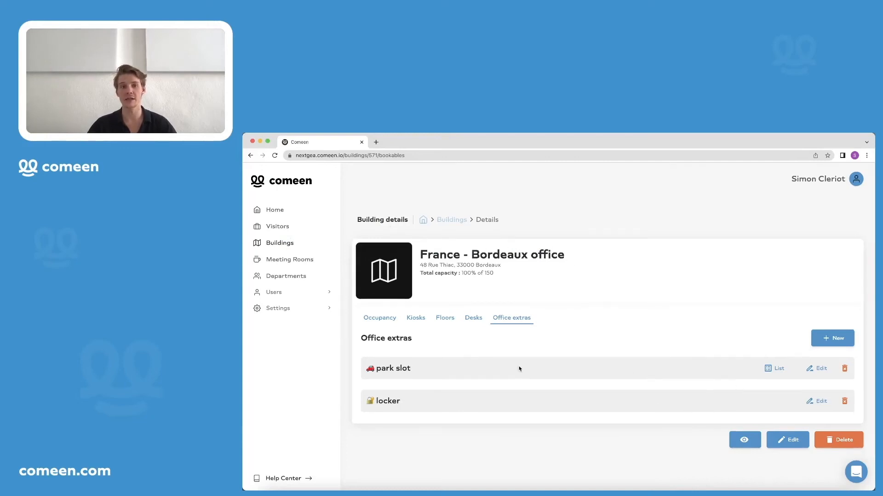
{"action": "left_click", "coordinate": [301, 245]}
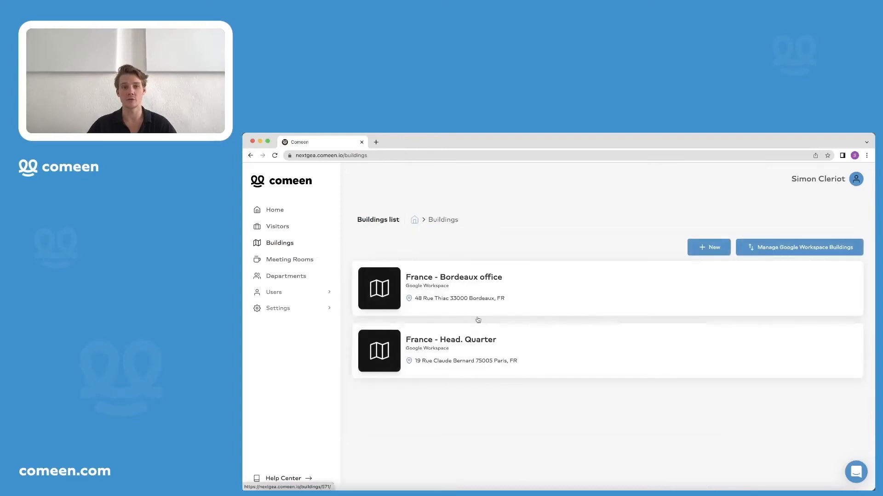
{"action": "left_click", "coordinate": [492, 354]}
{"action": "left_click", "coordinate": [512, 318]}
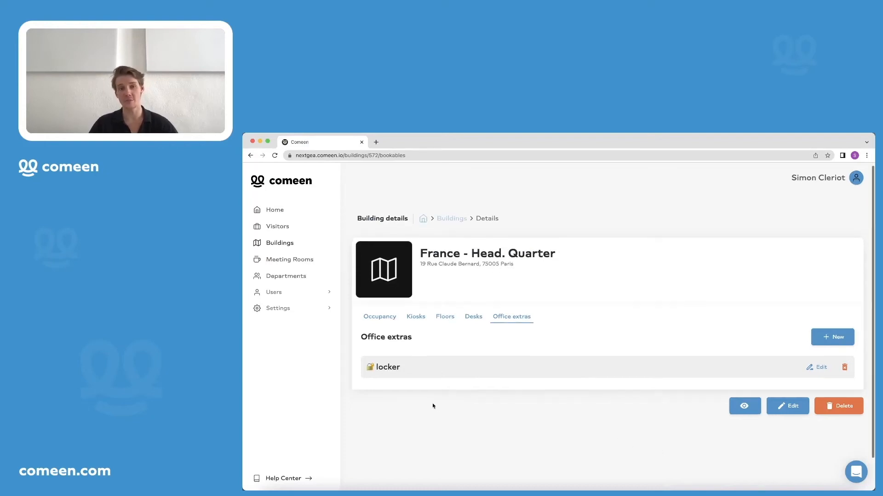
- View the users list and look over the blank form for creating a user
{"action": "left_click", "coordinate": [285, 293]}
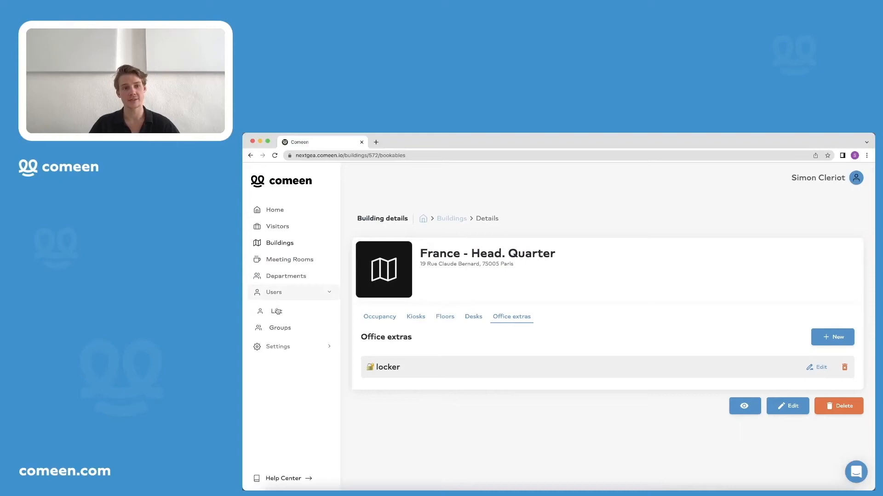
{"action": "left_click", "coordinate": [275, 310]}
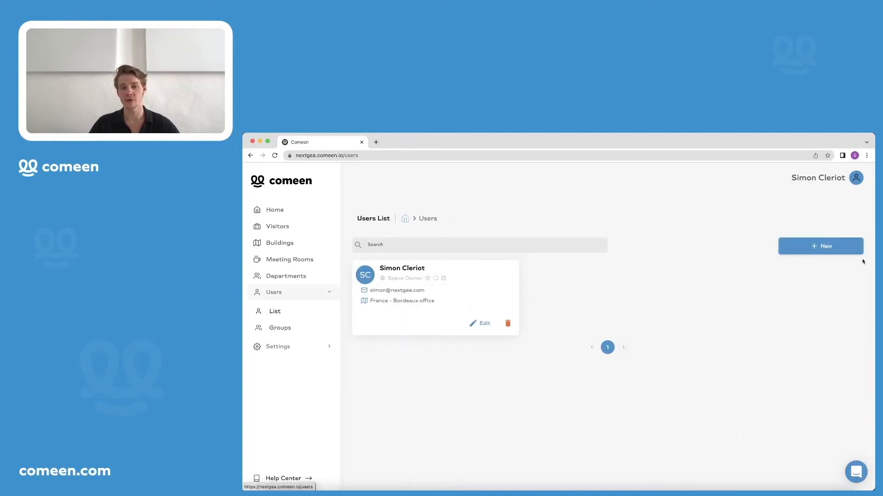
{"action": "left_click", "coordinate": [798, 247]}
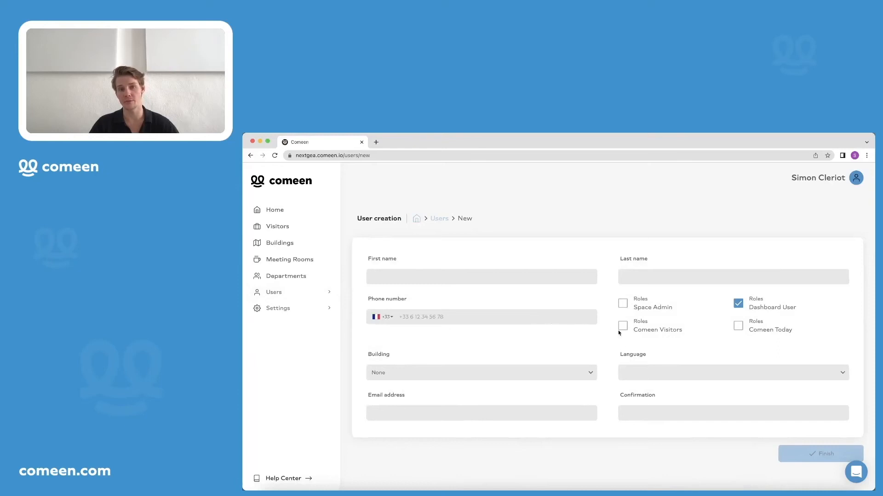
- Import the Google Workspace user groups R&D, IT, Legal, Sales and Support, leaving out Sales2test, and confirm the synchronisation
{"action": "left_click", "coordinate": [321, 293]}
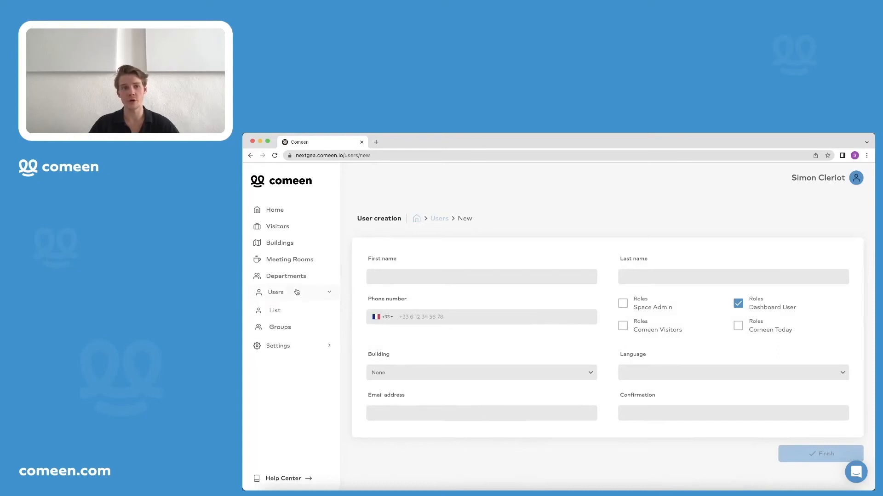
{"action": "left_click", "coordinate": [297, 335]}
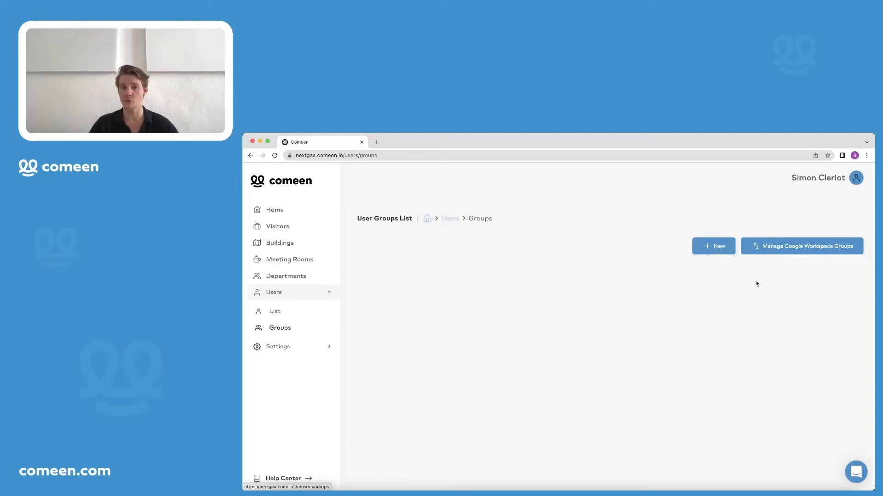
{"action": "left_click", "coordinate": [793, 250]}
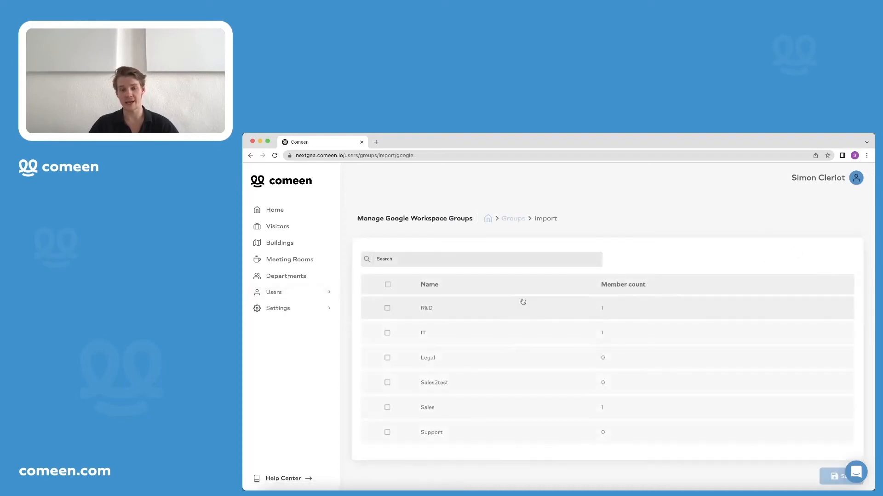
{"action": "left_click", "coordinate": [387, 308]}
{"action": "left_click", "coordinate": [387, 334]}
{"action": "left_click", "coordinate": [387, 358]}
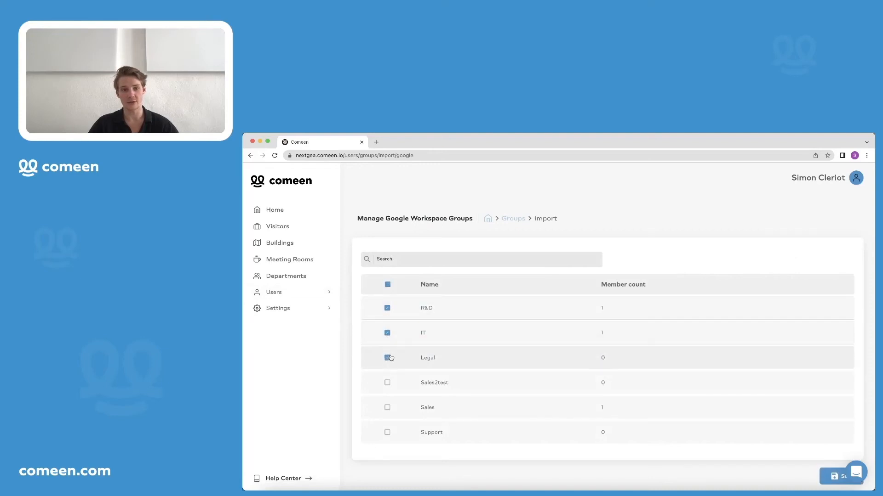
{"action": "left_click", "coordinate": [387, 407]}
{"action": "left_click", "coordinate": [388, 432]}
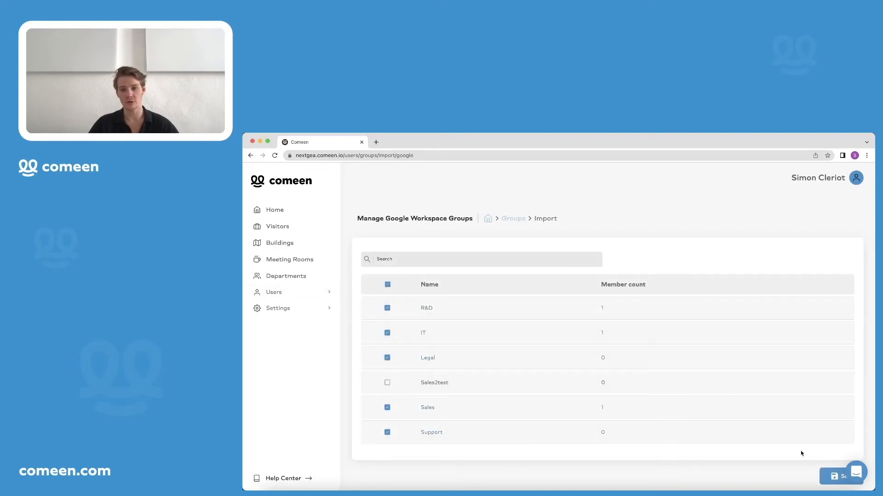
{"action": "left_click", "coordinate": [826, 475]}
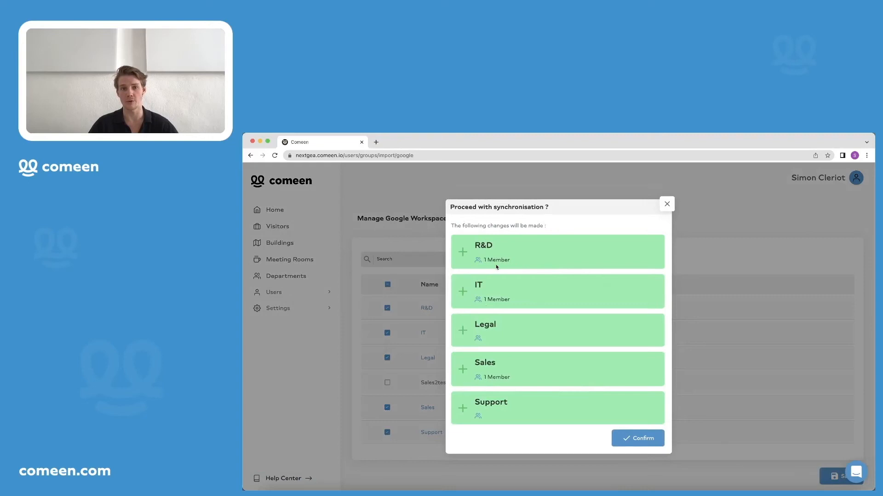
{"action": "left_click", "coordinate": [636, 437]}
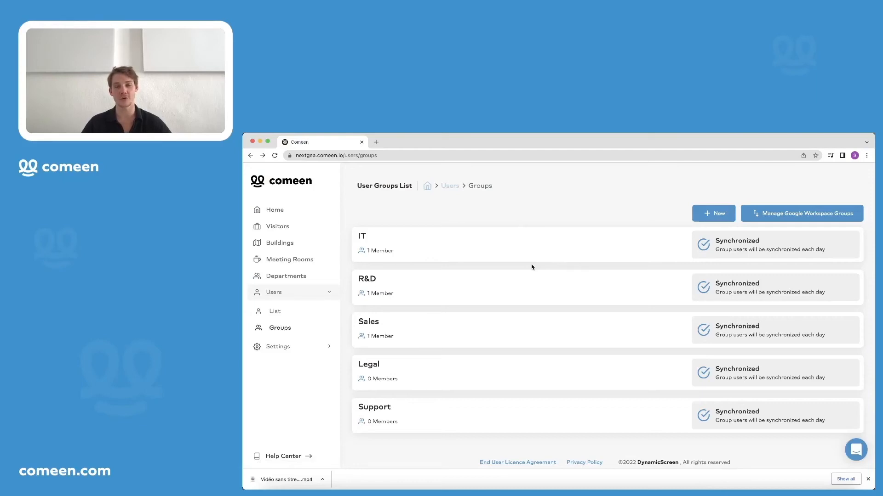
- Assign the Comeen Today role to the IT user group and save the group
{"action": "left_click", "coordinate": [522, 242]}
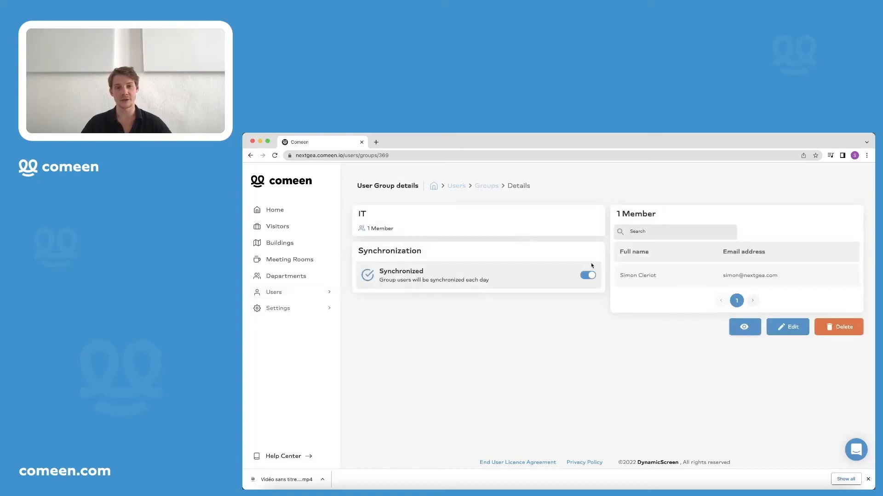
{"action": "left_click", "coordinate": [793, 328]}
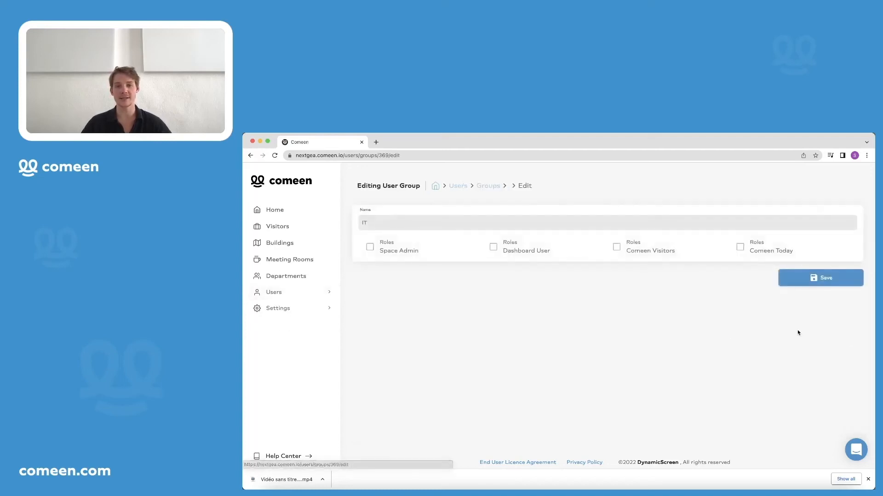
{"action": "left_click", "coordinate": [740, 247]}
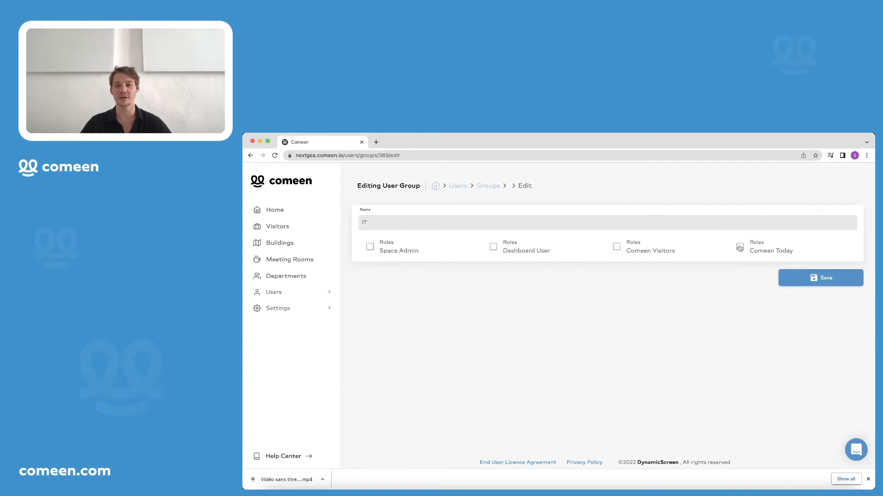
{"action": "left_click", "coordinate": [825, 281]}
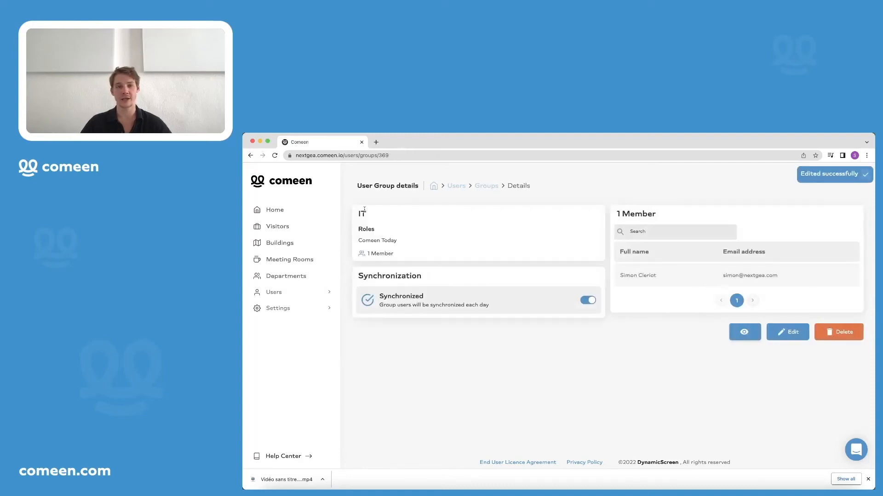
- Assign the Comeen Today role to the R&D user group and save the group
{"action": "left_click", "coordinate": [251, 156]}
{"action": "left_click", "coordinate": [251, 156]}
{"action": "left_click", "coordinate": [251, 156]}
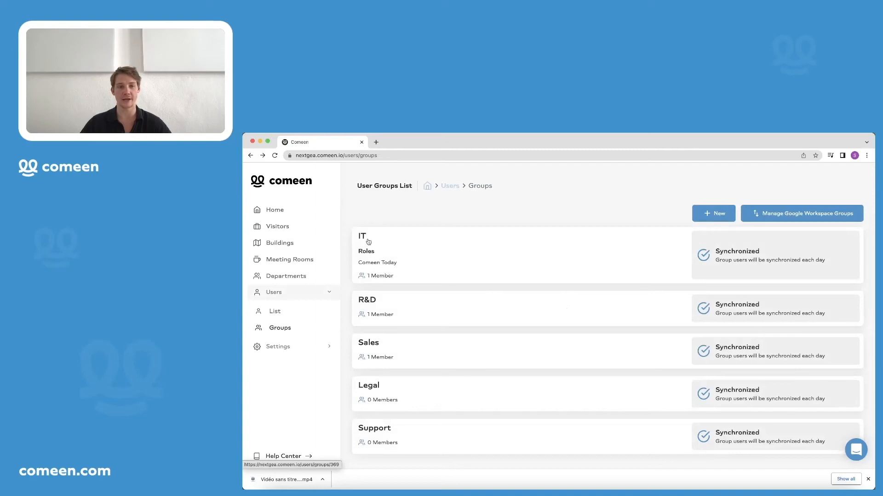
{"action": "left_click", "coordinate": [418, 306]}
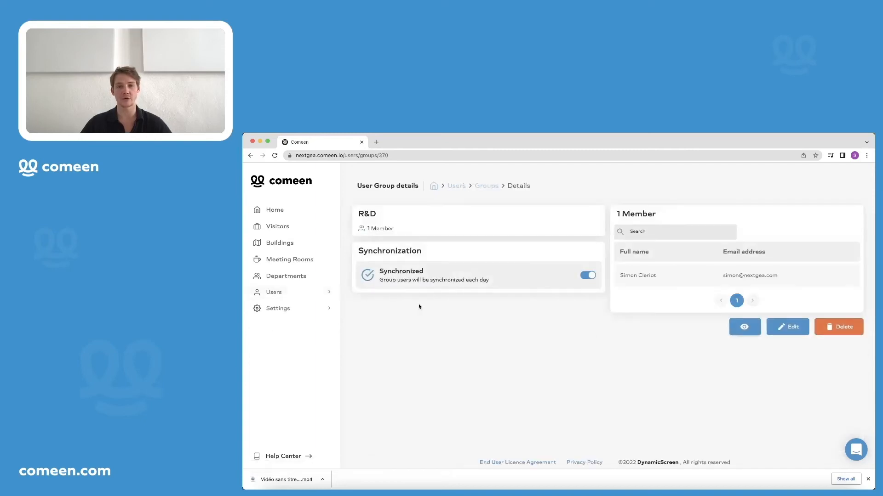
{"action": "left_click", "coordinate": [788, 327]}
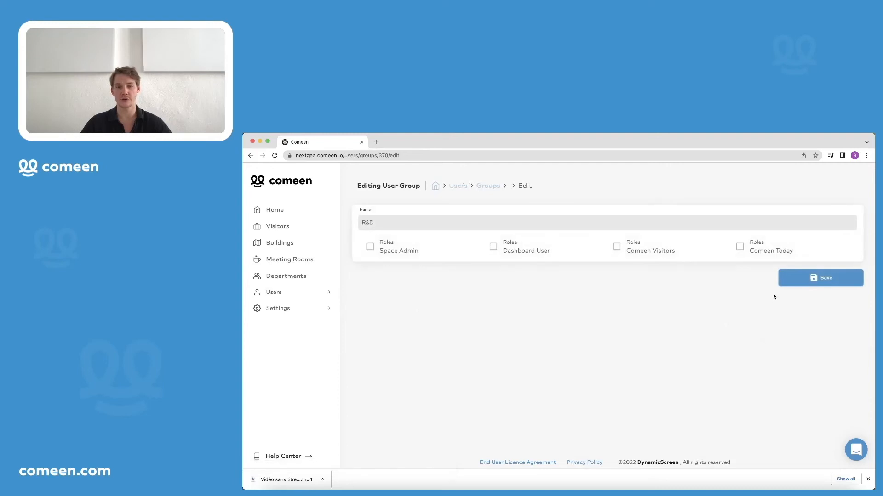
{"action": "left_click", "coordinate": [748, 251]}
{"action": "left_click", "coordinate": [821, 278]}
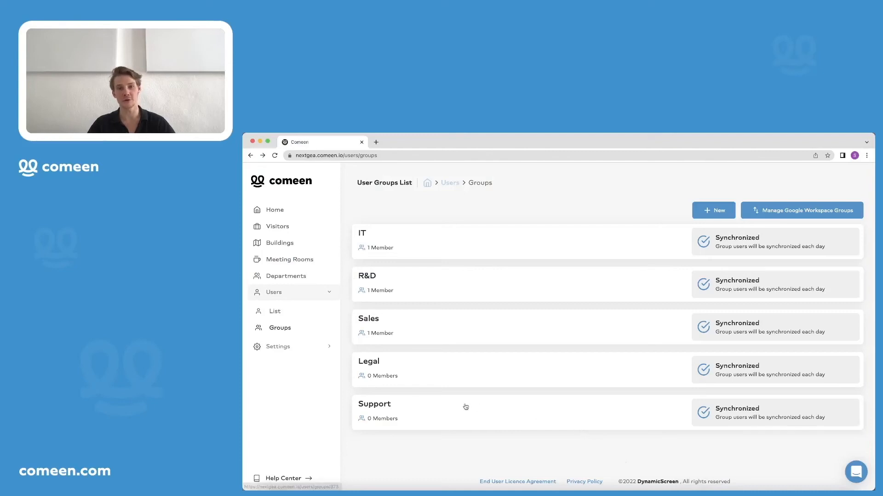
- Start a new custom presence rule in the workspace's presence settings
{"action": "left_click", "coordinate": [291, 348]}
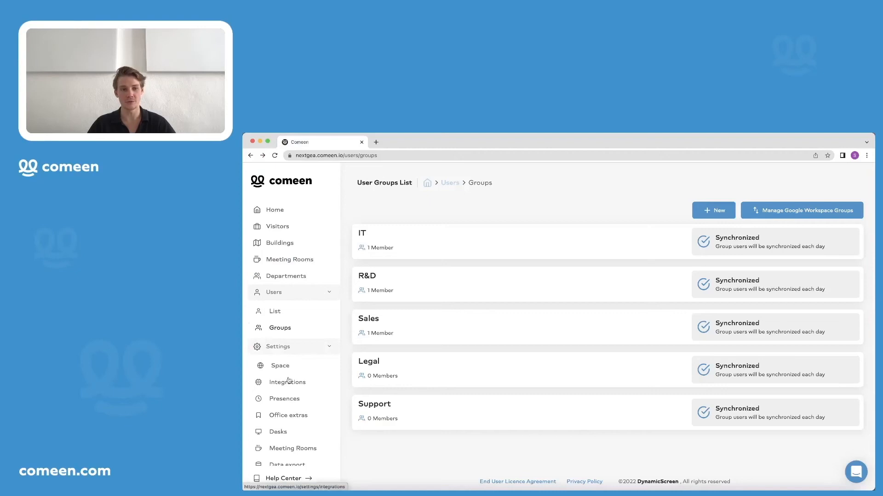
{"action": "left_click", "coordinate": [292, 401]}
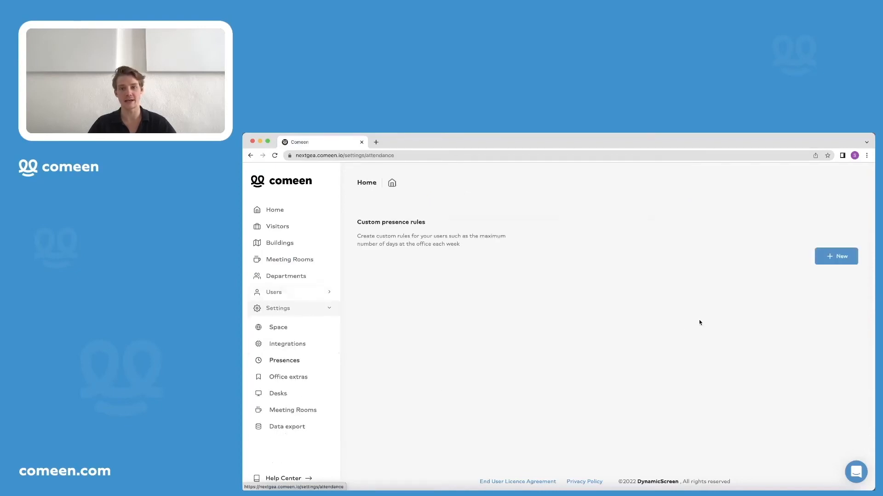
{"action": "left_click", "coordinate": [833, 262]}
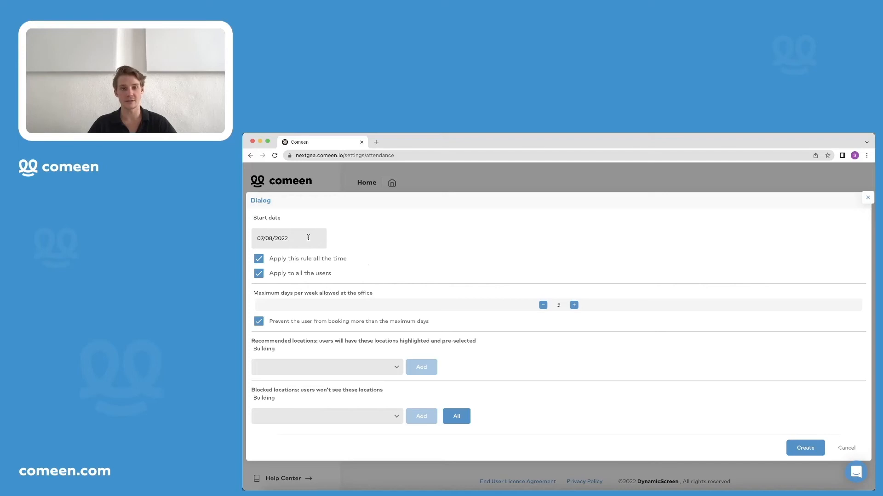
- Look over the rule's end date and user group options, restoring its application to all the time and all users
{"action": "left_click", "coordinate": [260, 262]}
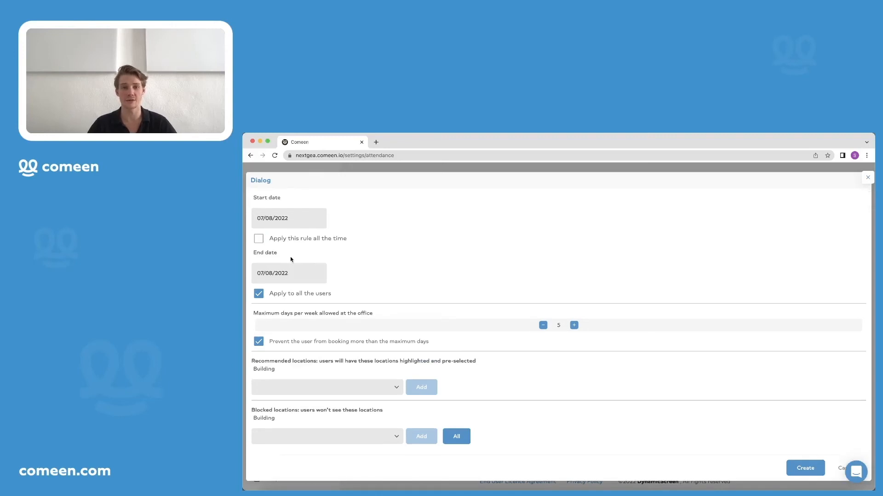
{"action": "left_click", "coordinate": [258, 238]}
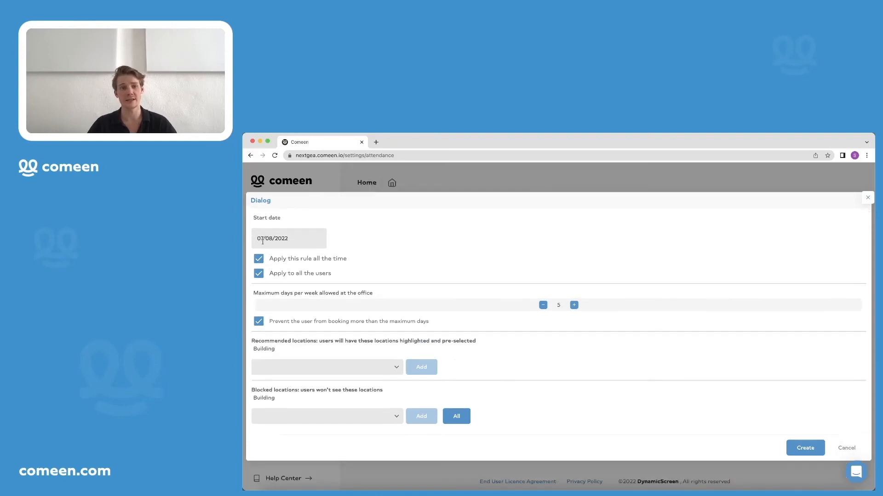
{"action": "left_click", "coordinate": [259, 273]}
{"action": "left_click", "coordinate": [293, 290]}
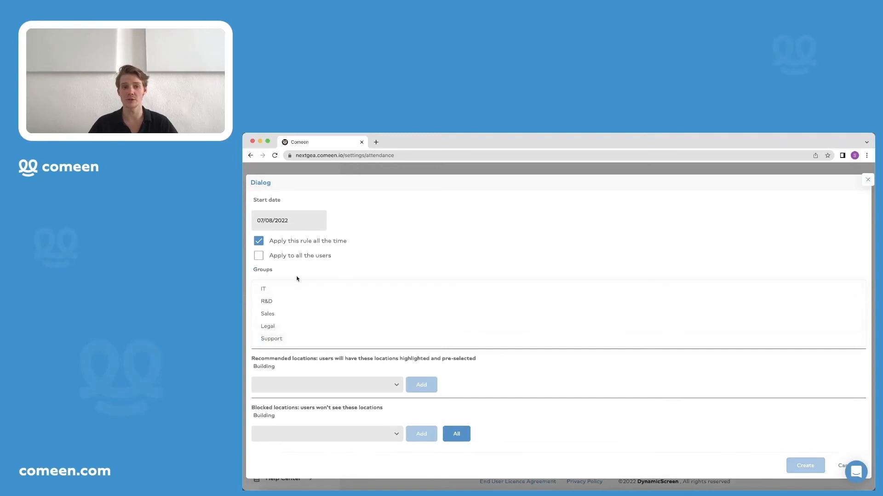
{"action": "left_click", "coordinate": [258, 256]}
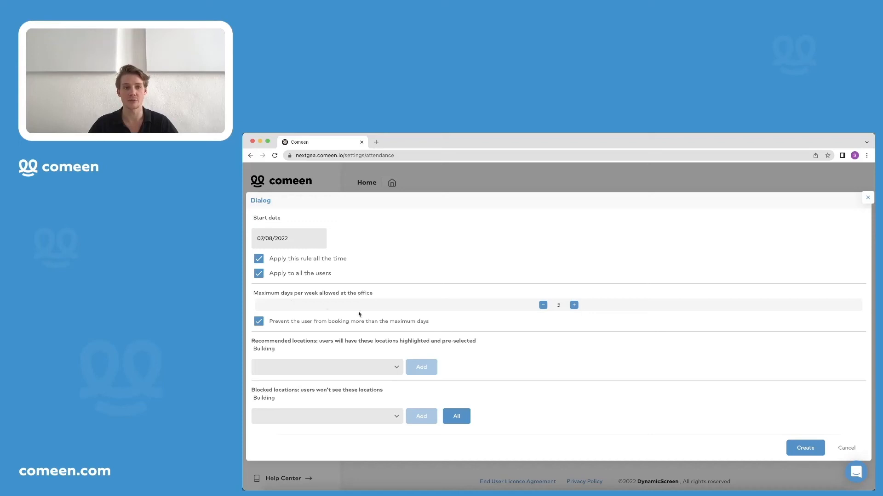
- Set the maximum days per week allowed at the office to 3, keeping users prevented from booking more
{"action": "left_click", "coordinate": [544, 306]}
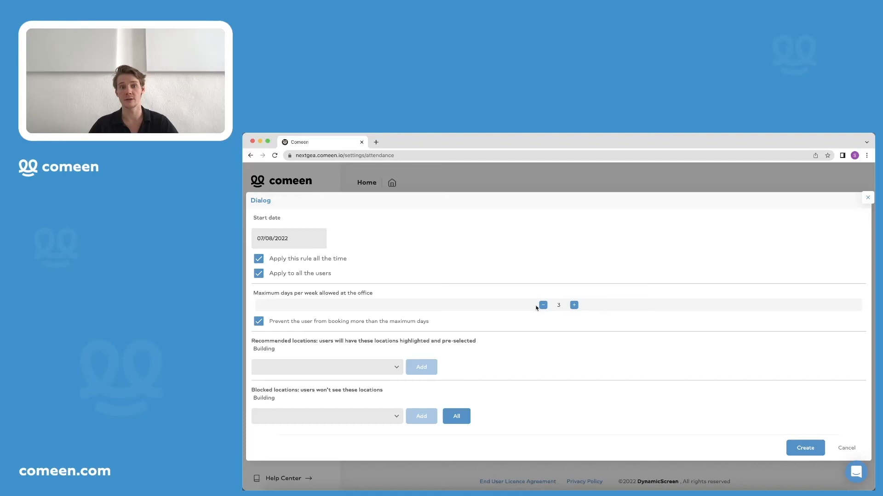
{"action": "left_click", "coordinate": [258, 322]}
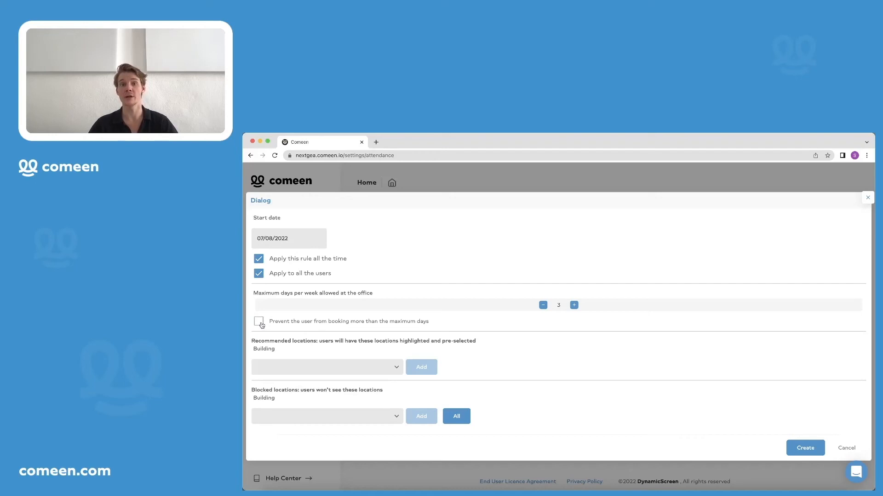
{"action": "left_click", "coordinate": [260, 323]}
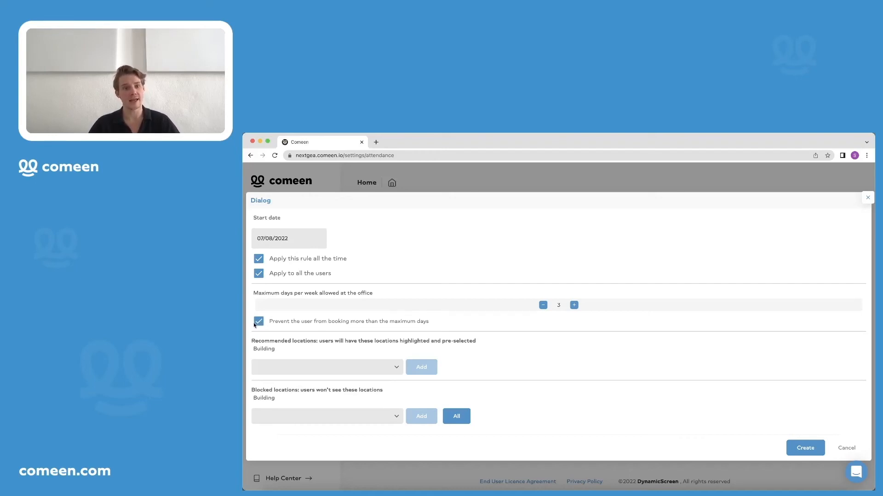
- Restrict the rule to the IT group and add the IT area on the France - Bordeaux office's 1st floor as a recommended location
{"action": "left_click", "coordinate": [322, 374]}
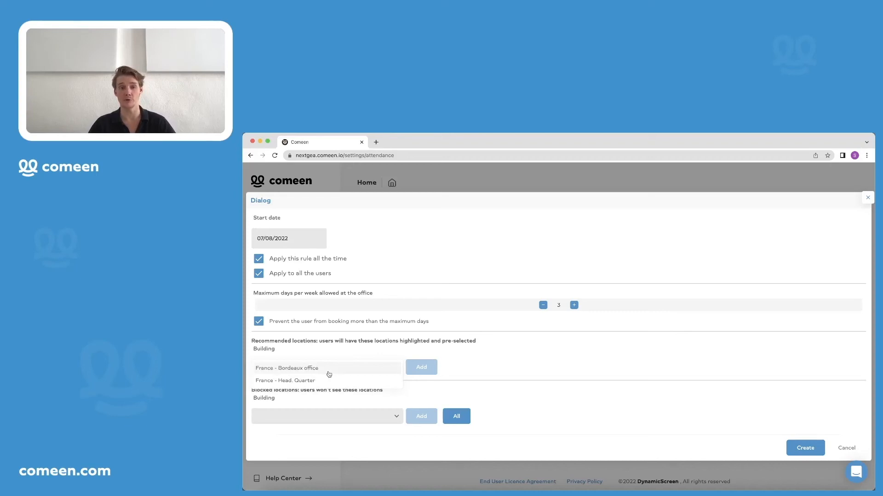
{"action": "left_click", "coordinate": [329, 374]}
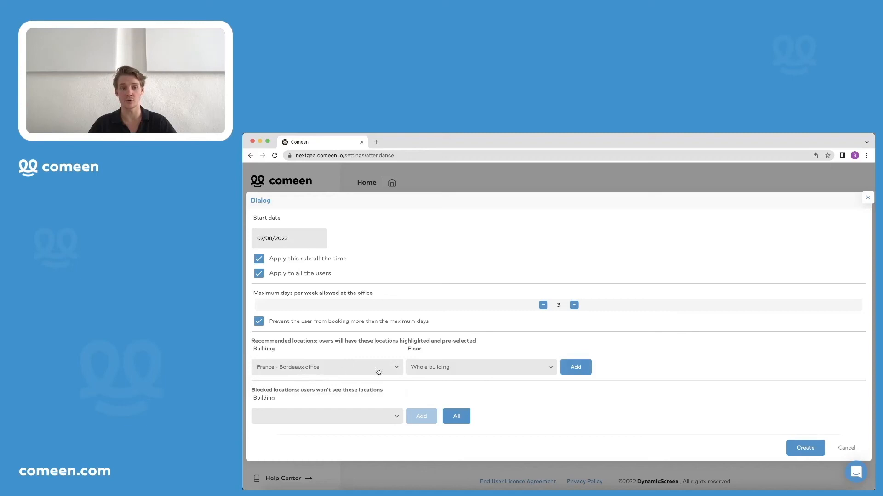
{"action": "left_click", "coordinate": [454, 371]}
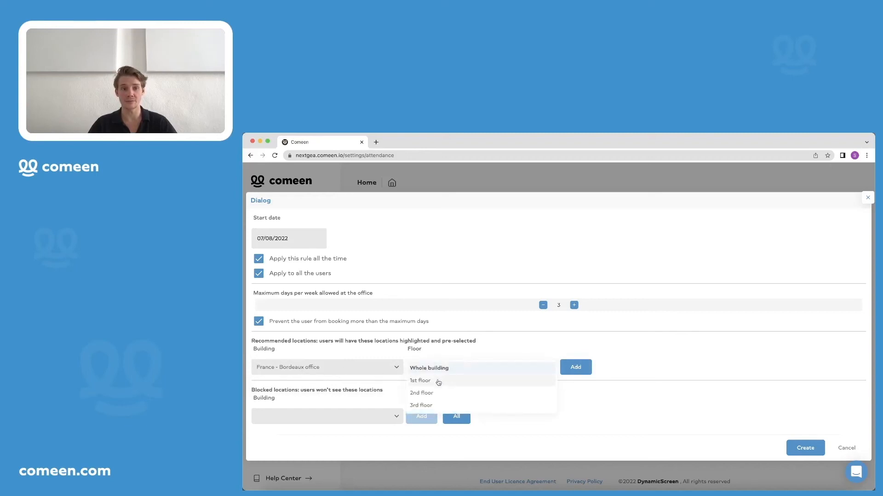
{"action": "left_click", "coordinate": [439, 381]}
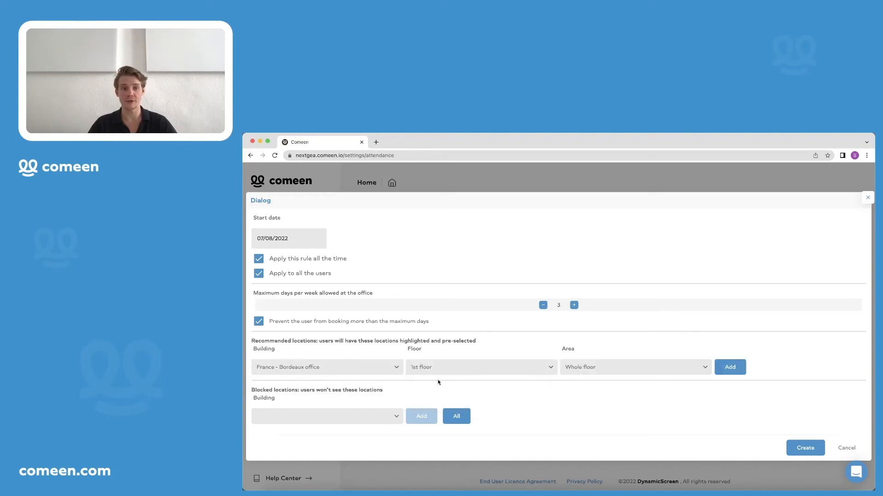
{"action": "left_click", "coordinate": [630, 370]}
{"action": "left_click", "coordinate": [599, 382]}
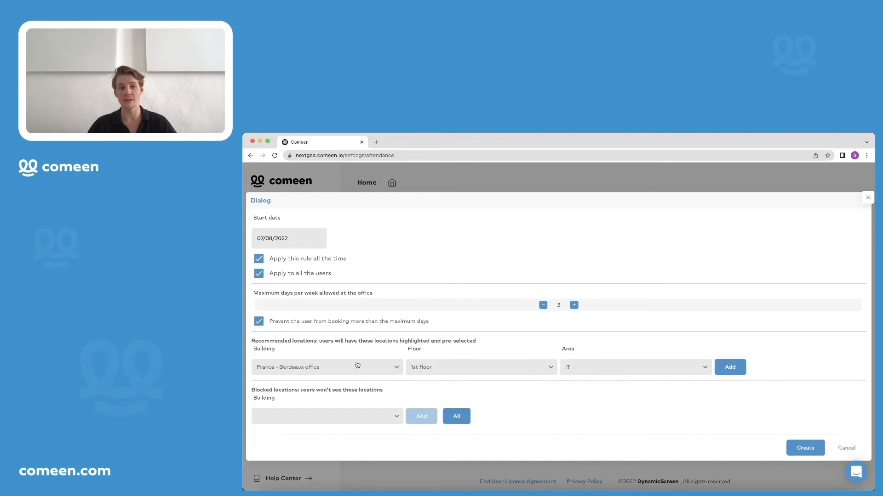
{"action": "left_click", "coordinate": [259, 274]}
{"action": "left_click", "coordinate": [275, 288]}
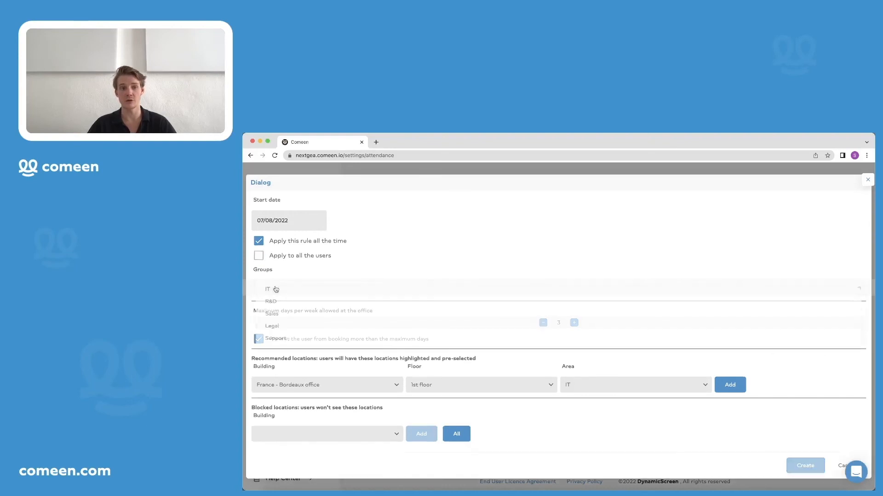
{"action": "left_click", "coordinate": [278, 293]}
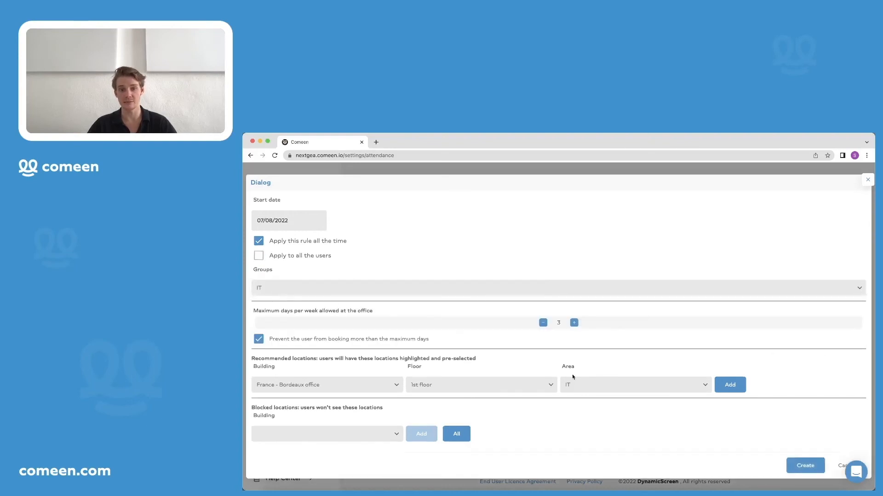
{"action": "left_click", "coordinate": [729, 388]}
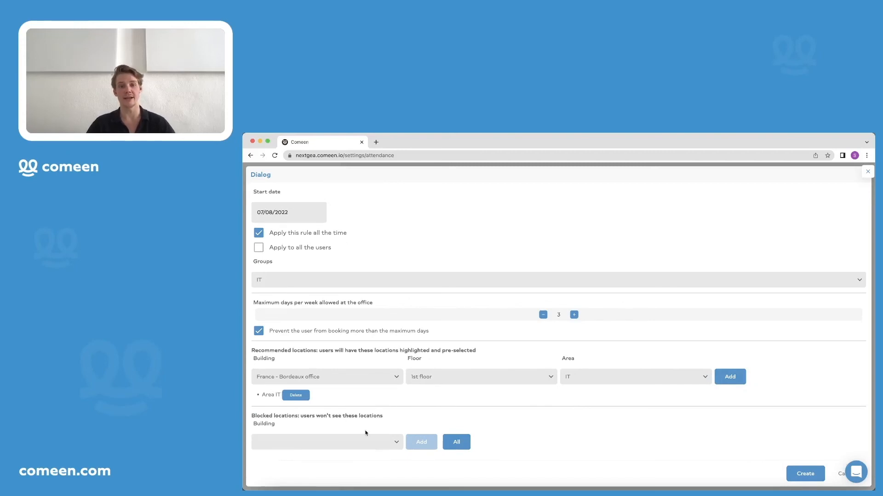
- Add the France - Head. Quarter building to the rule's blocked locations
{"action": "left_click", "coordinate": [391, 445]}
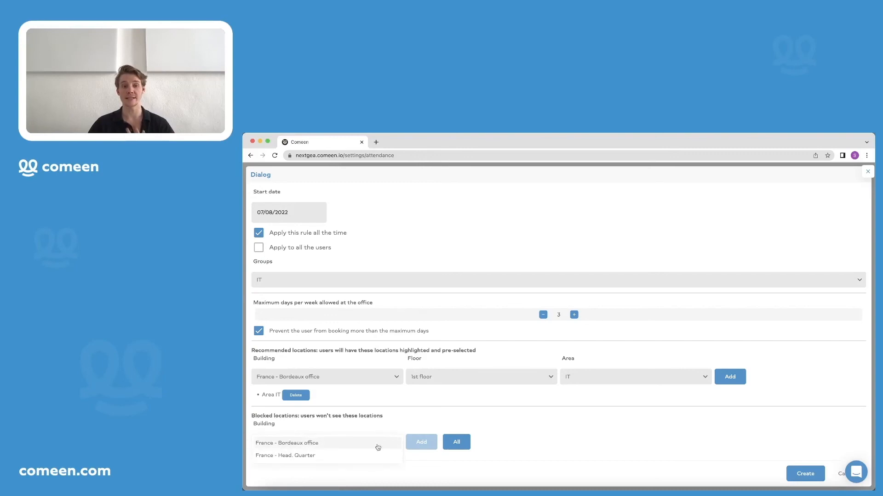
{"action": "left_click", "coordinate": [350, 447]}
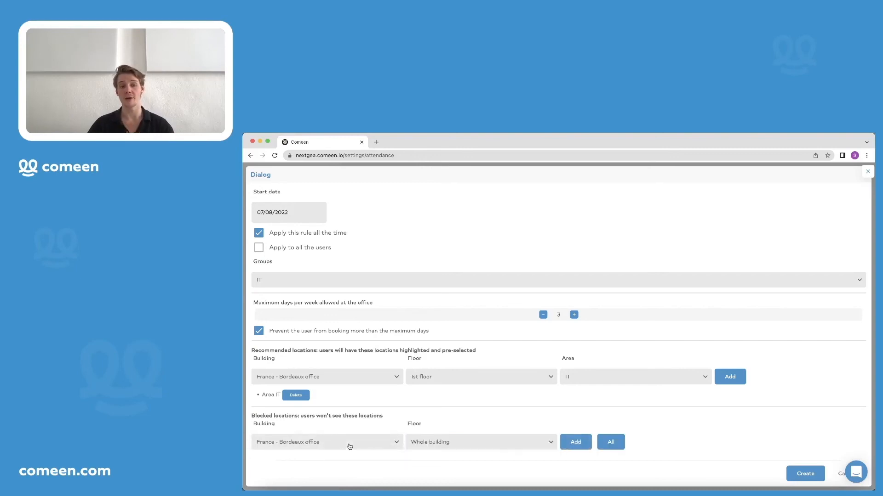
{"action": "left_click", "coordinate": [375, 447]}
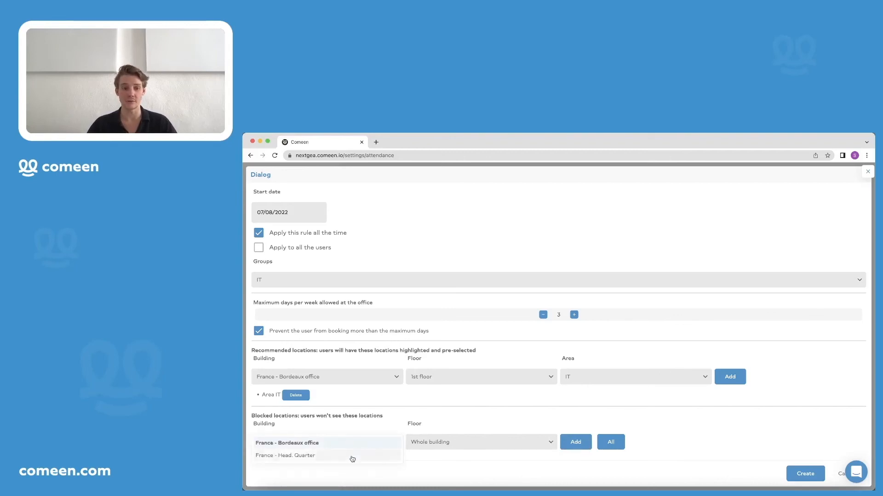
{"action": "left_click", "coordinate": [352, 456]}
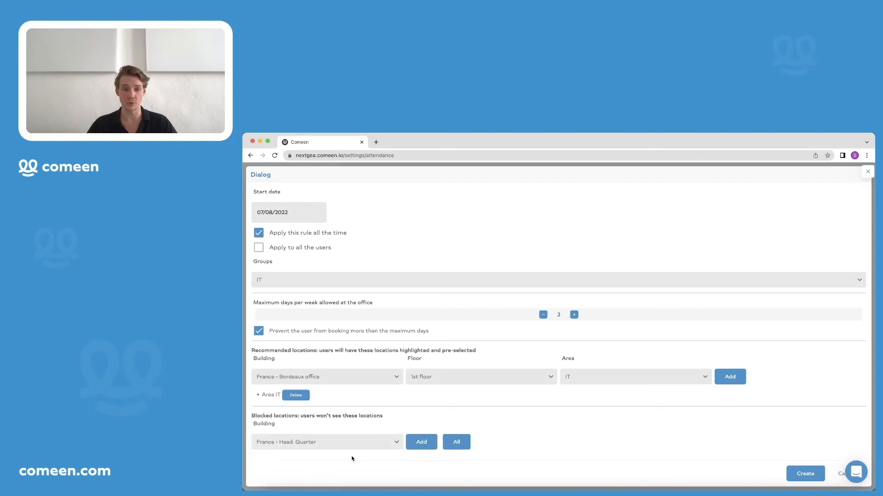
{"action": "left_click", "coordinate": [421, 443]}
- Add the 2nd floor of the France - Bordeaux office to the blocked locations and create the presence rule
{"action": "left_click", "coordinate": [370, 439]}
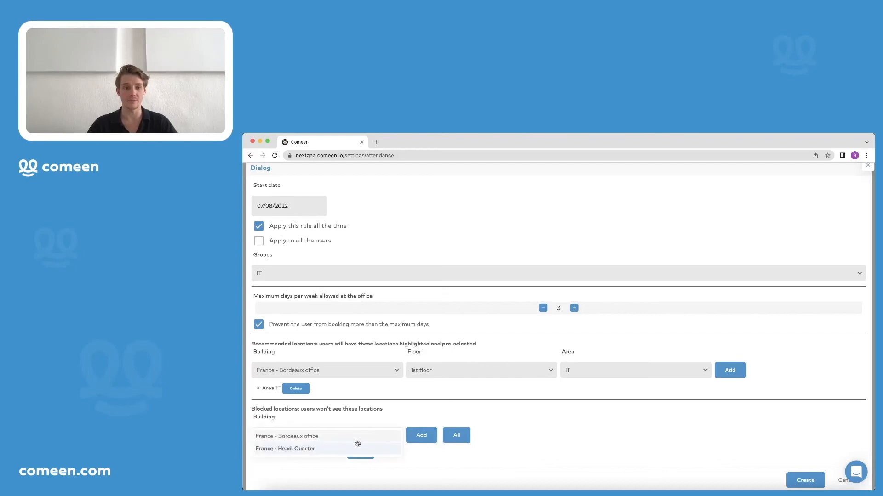
{"action": "left_click", "coordinate": [340, 436]}
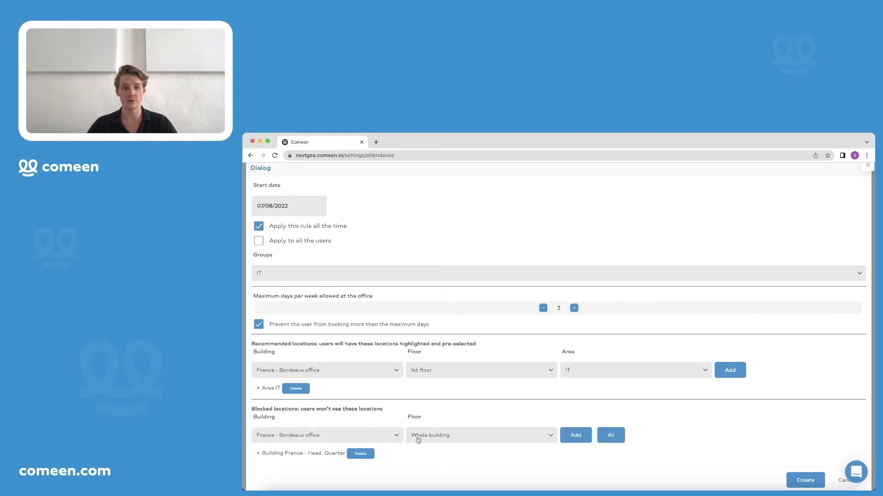
{"action": "left_click", "coordinate": [445, 438]}
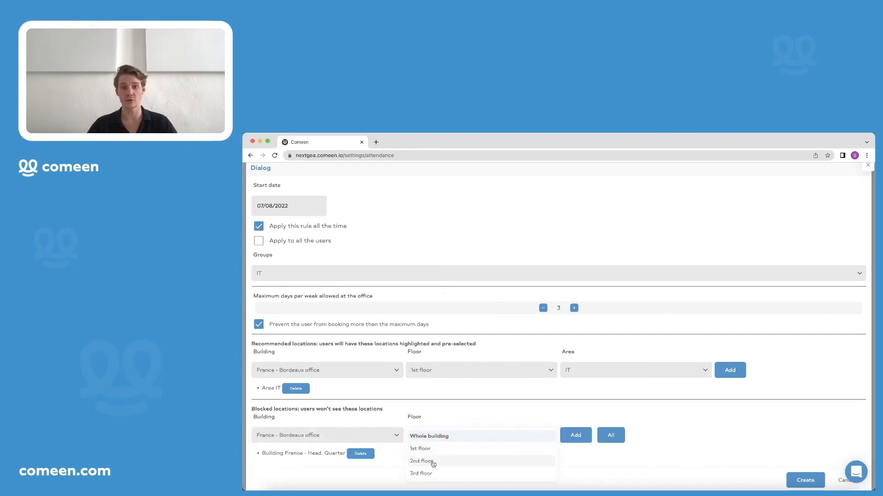
{"action": "left_click", "coordinate": [430, 461]}
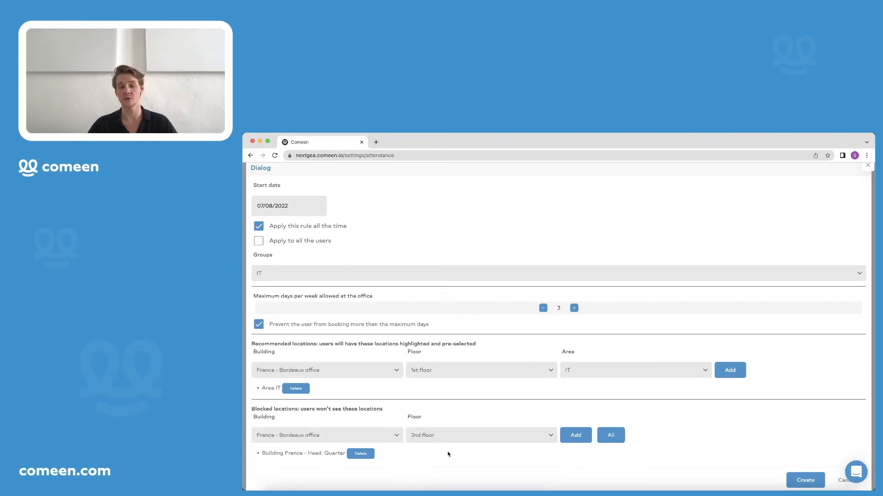
{"action": "left_click", "coordinate": [580, 440]}
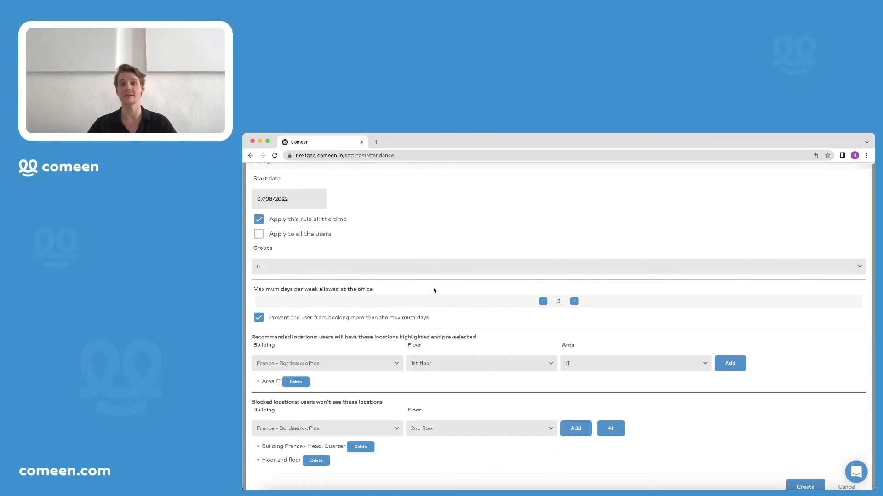
{"action": "left_click", "coordinate": [811, 487]}
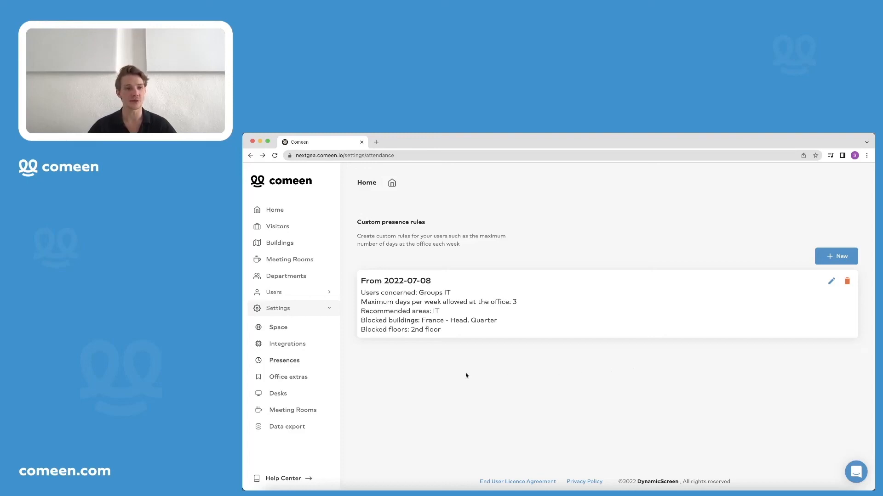
- View the data export settings of the workspace
{"action": "left_click", "coordinate": [293, 428]}
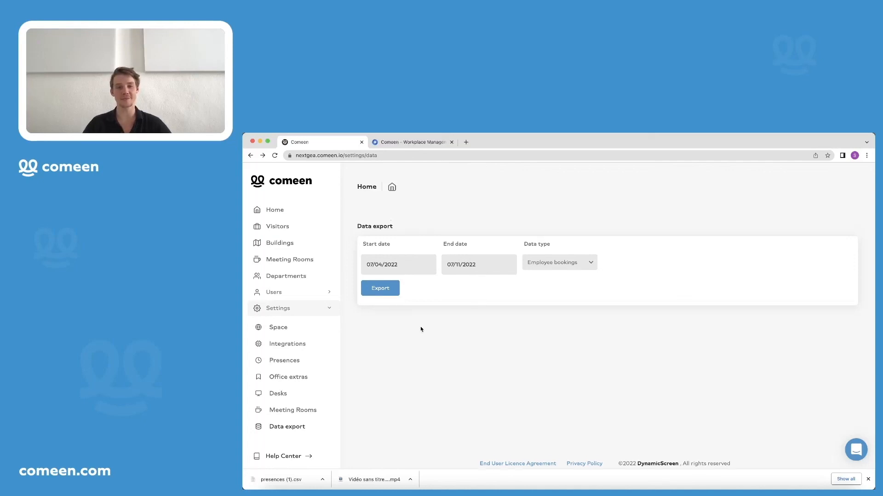
- Switch to Google Workspace Marketplace and admin-install Comeen - Workplace Management for everyone at the organization, agreeing to the terms
{"action": "left_click", "coordinate": [409, 142]}
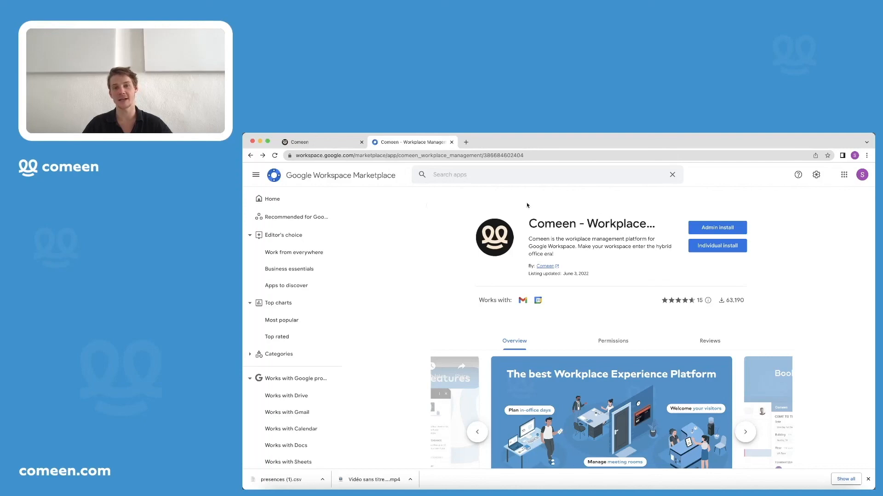
{"action": "left_click", "coordinate": [695, 230]}
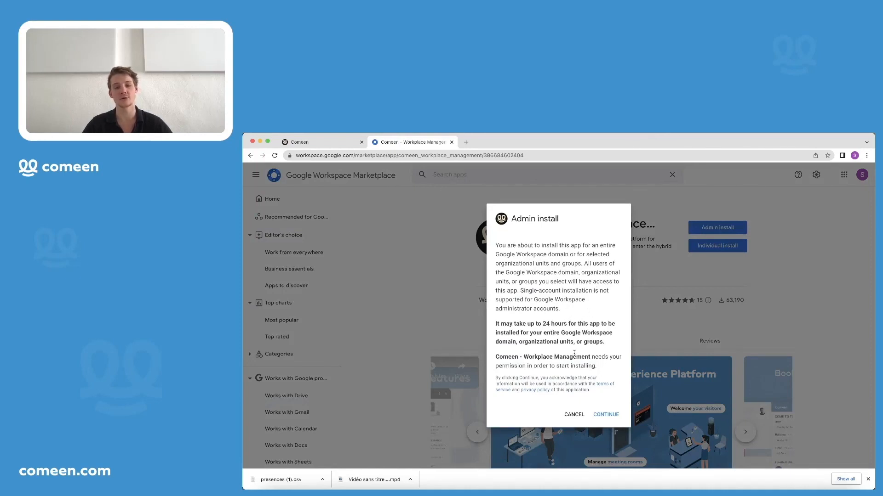
{"action": "left_click", "coordinate": [605, 415]}
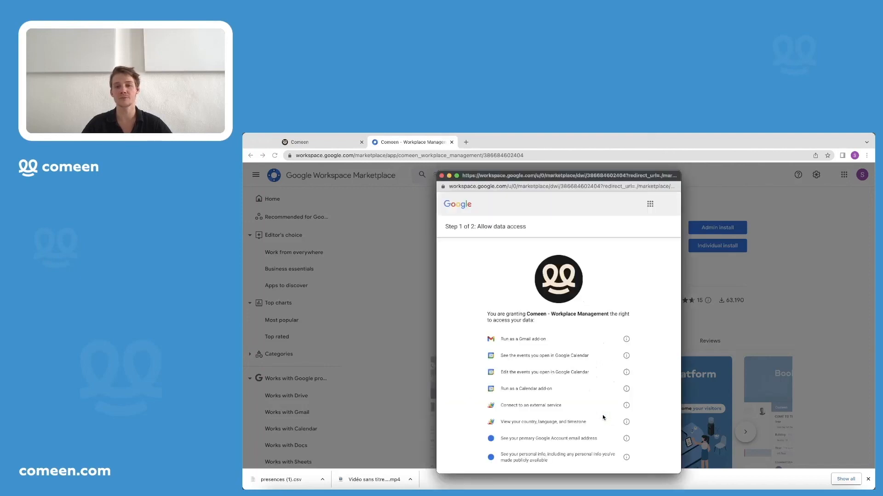
{"action": "scroll", "coordinate": [591, 382], "scroll_direction": "down", "scroll_amount": 3}
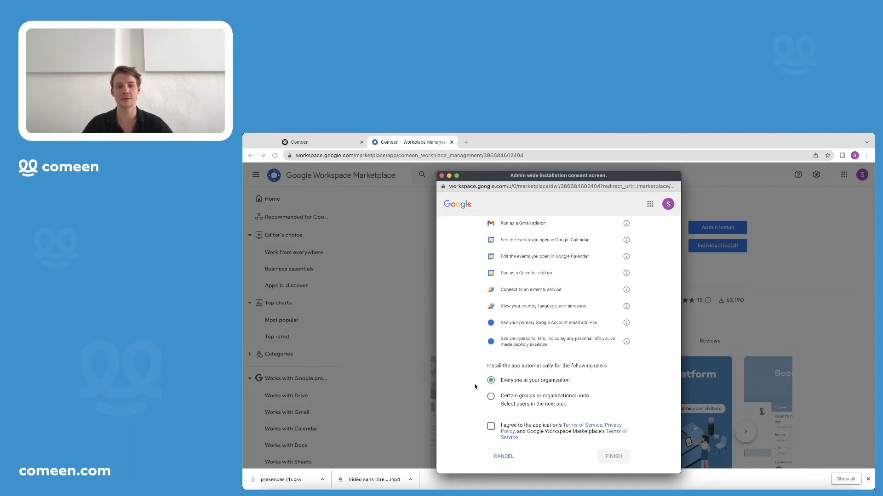
{"action": "left_click", "coordinate": [490, 428]}
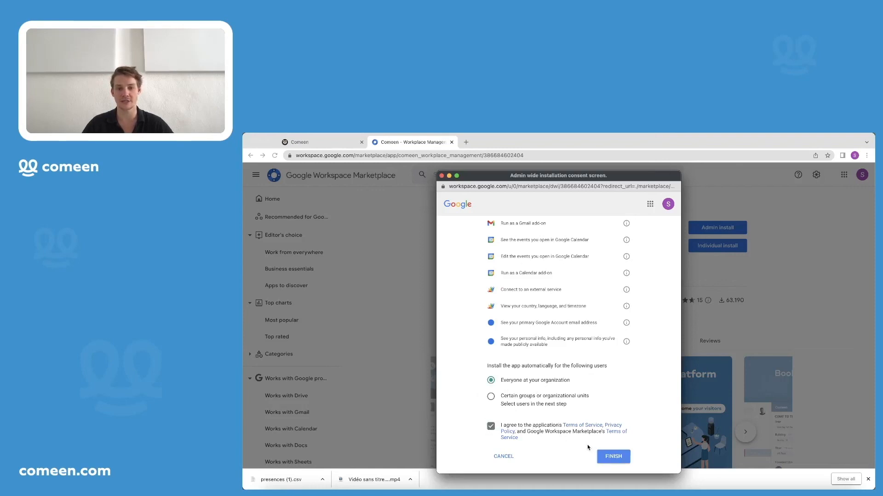
{"action": "left_click", "coordinate": [617, 457]}
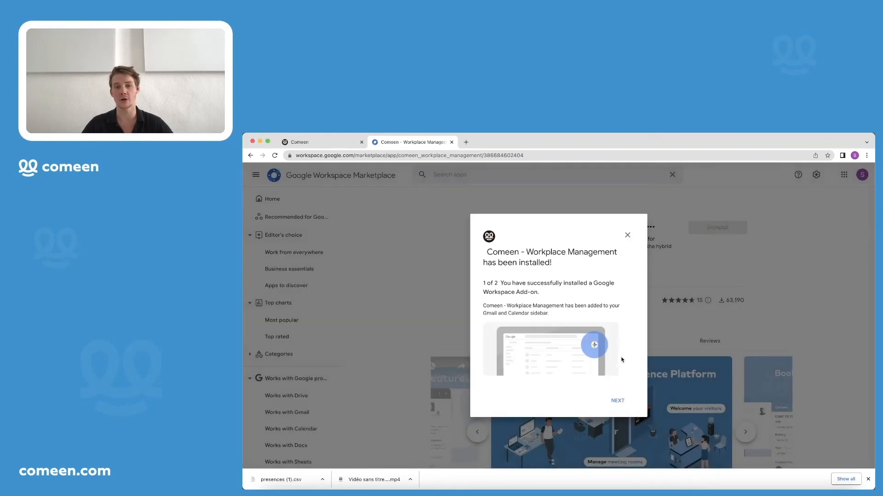
{"action": "left_click", "coordinate": [618, 400]}
{"action": "left_click", "coordinate": [617, 401]}
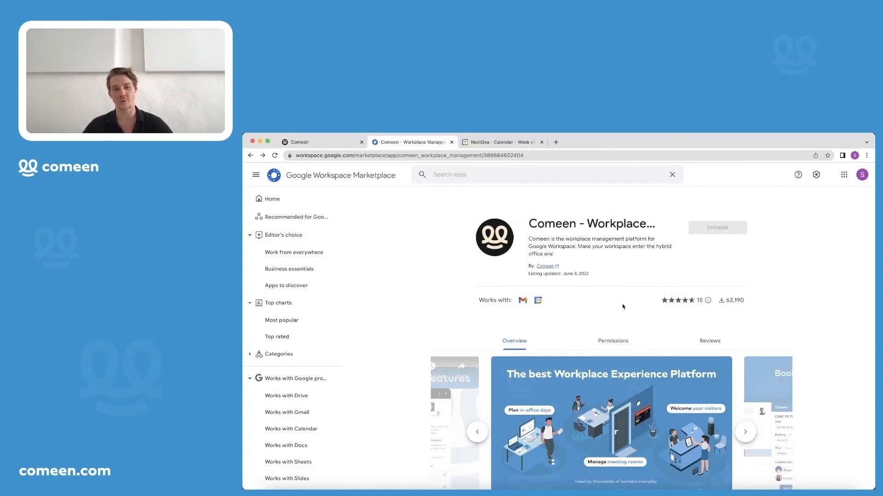
- Switch to Google Calendar and open the Comeen add-on
{"action": "left_click", "coordinate": [482, 146]}
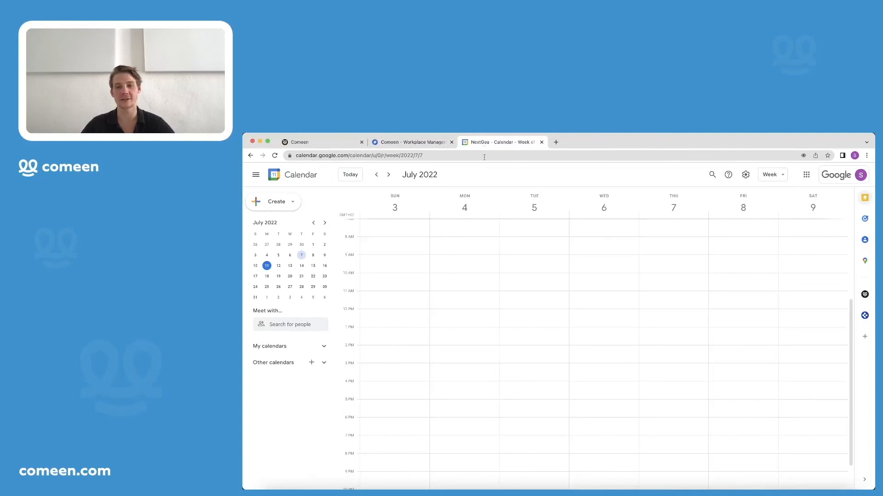
{"action": "left_click", "coordinate": [865, 295]}
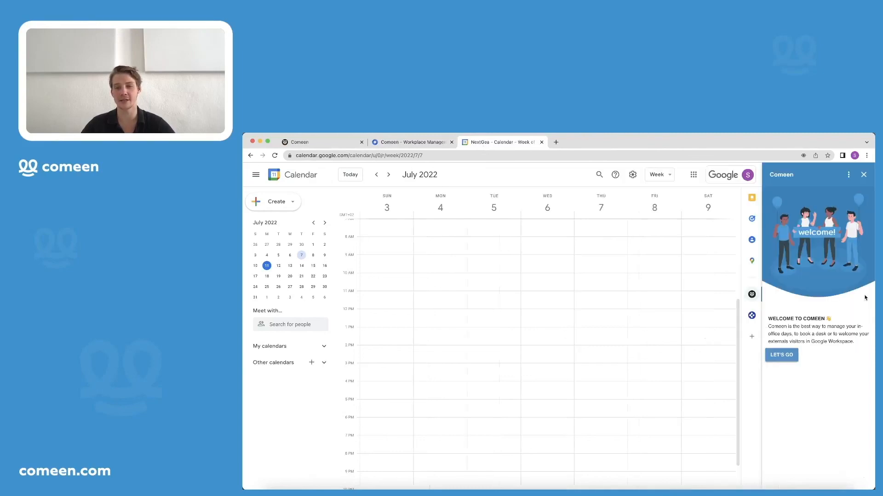